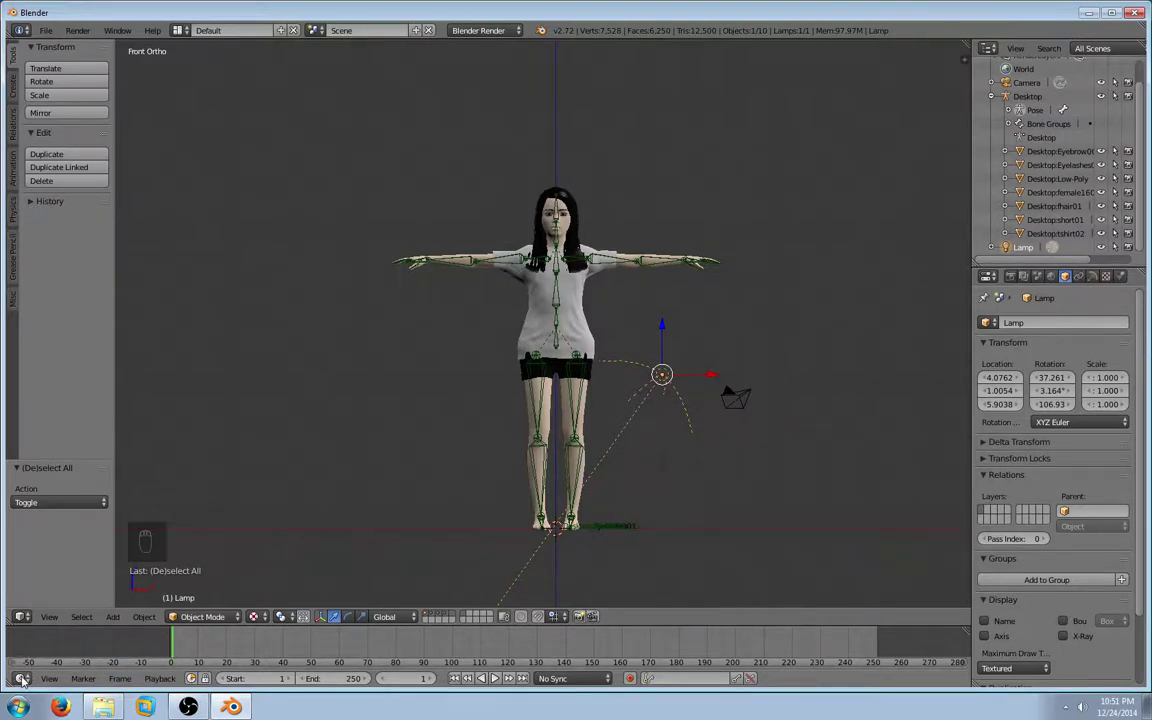
# - Save the Thithli Normals image as Thithli Normals.png in the Thithli Blender folder and return to the 3D view
pyautogui.click(21, 617)
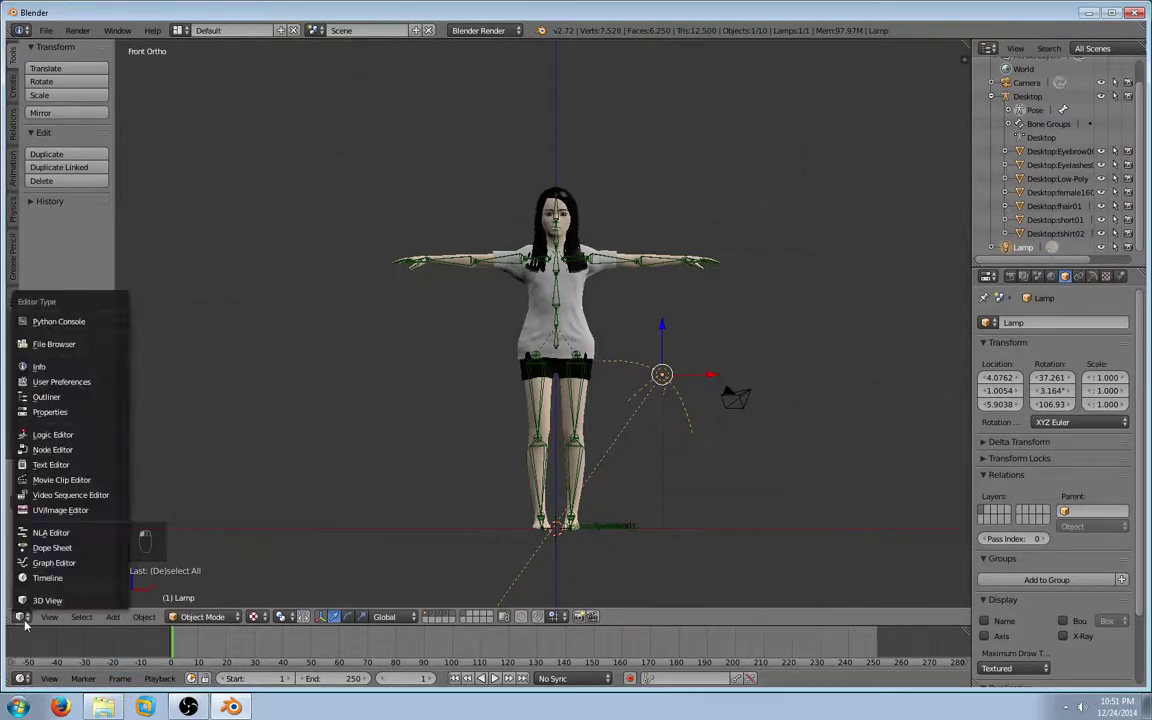
pyautogui.click(50, 510)
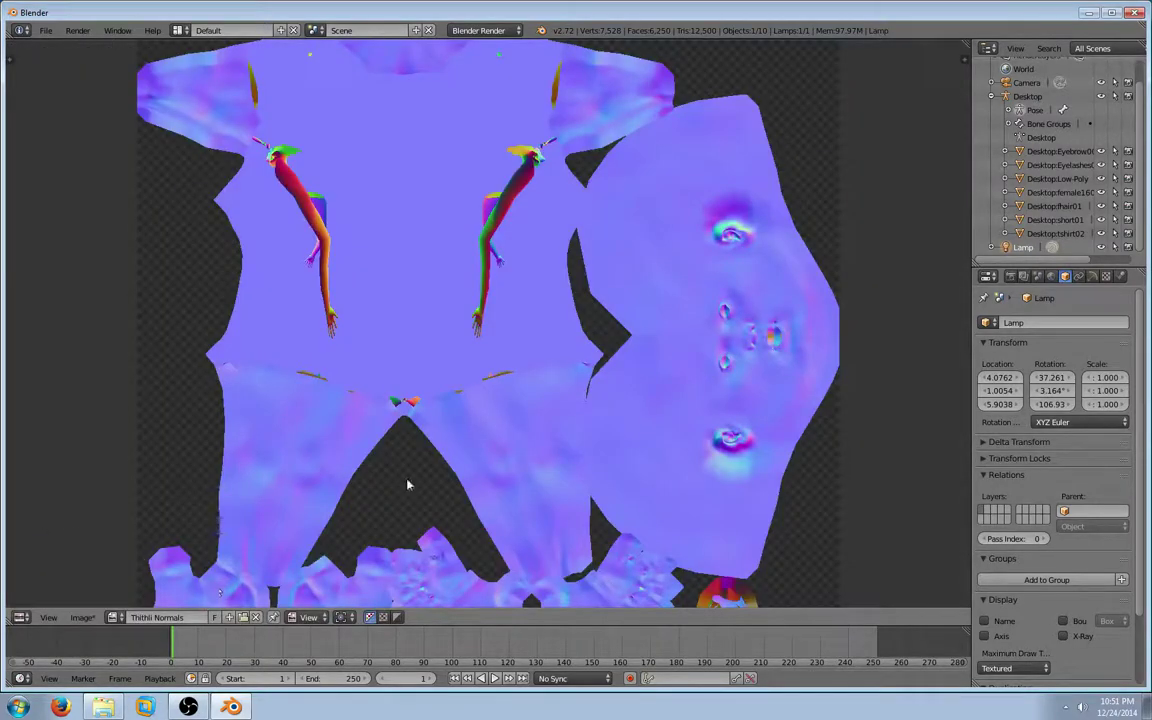
pyautogui.scroll(-2, 507, 353)
pyautogui.click(82, 617)
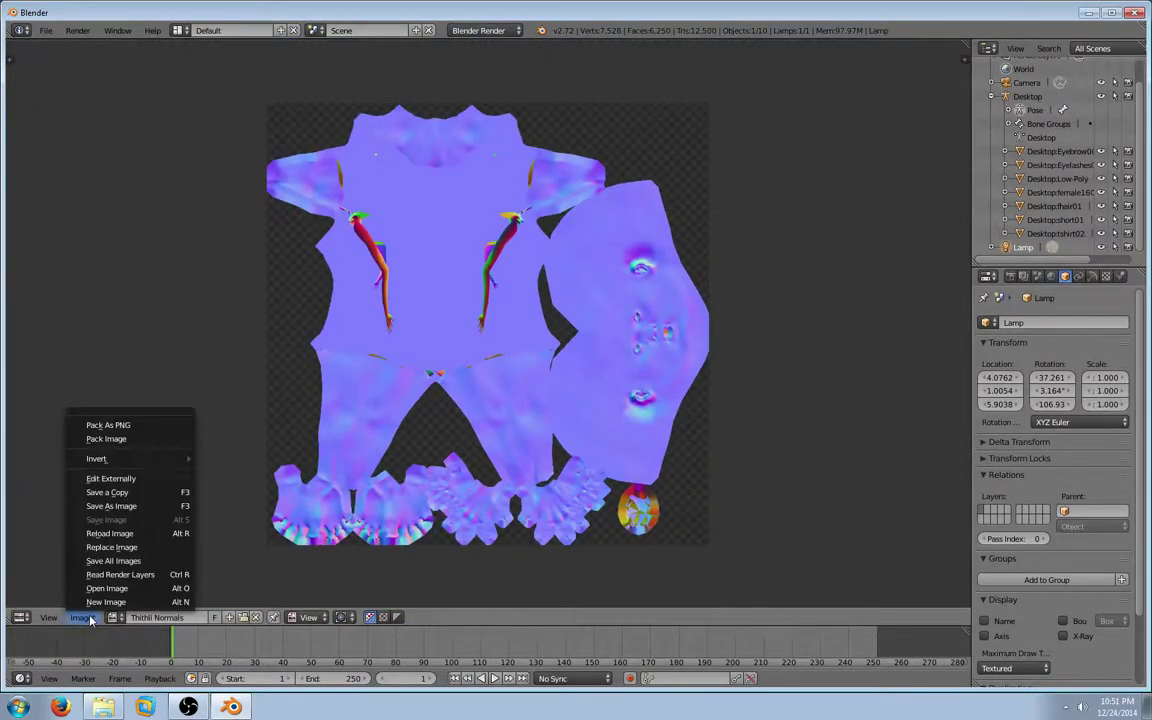
pyautogui.click(133, 507)
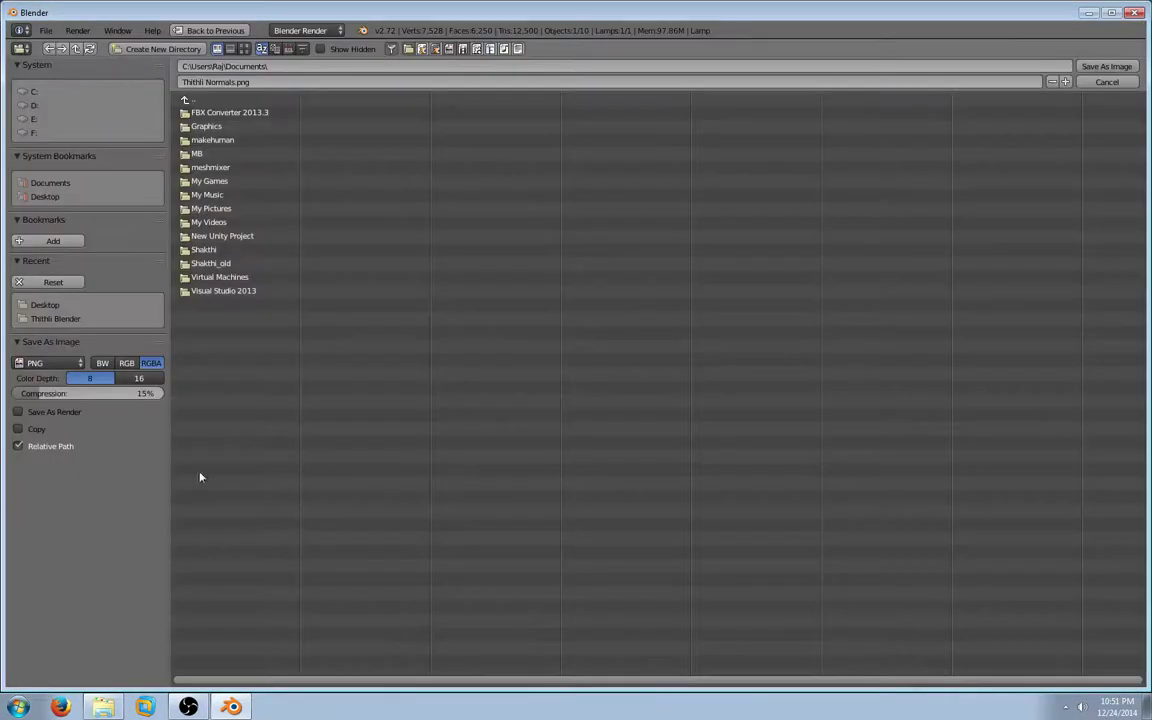
pyautogui.click(55, 318)
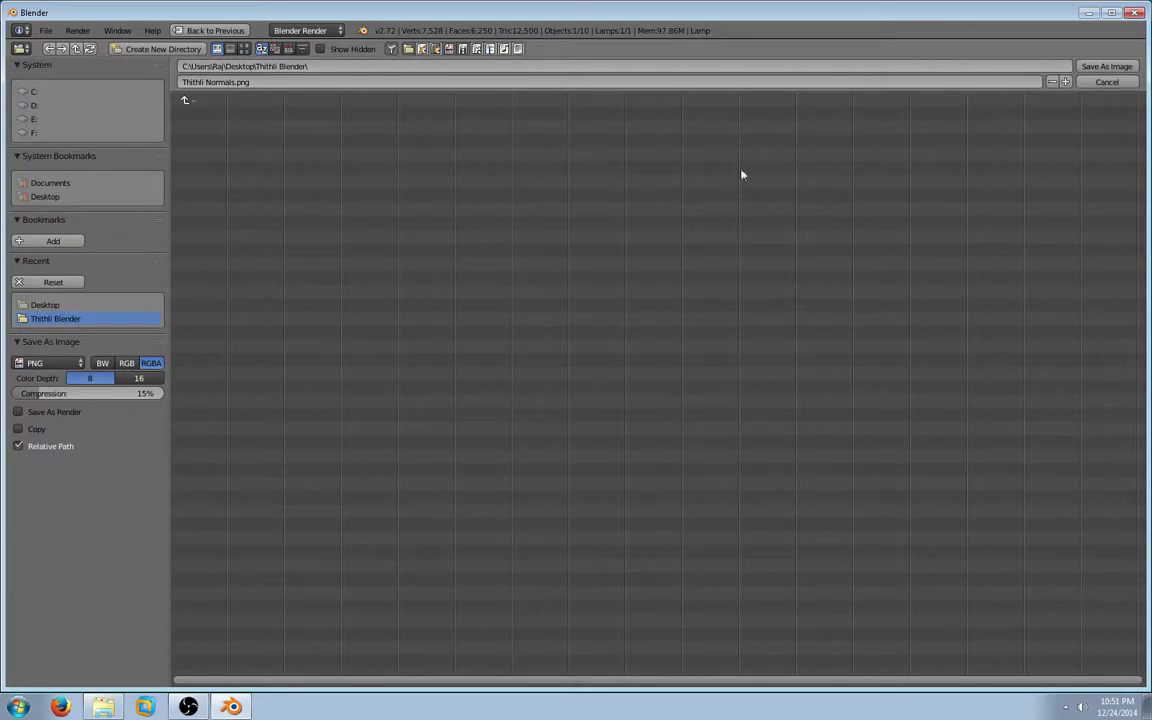
pyautogui.click(1106, 66)
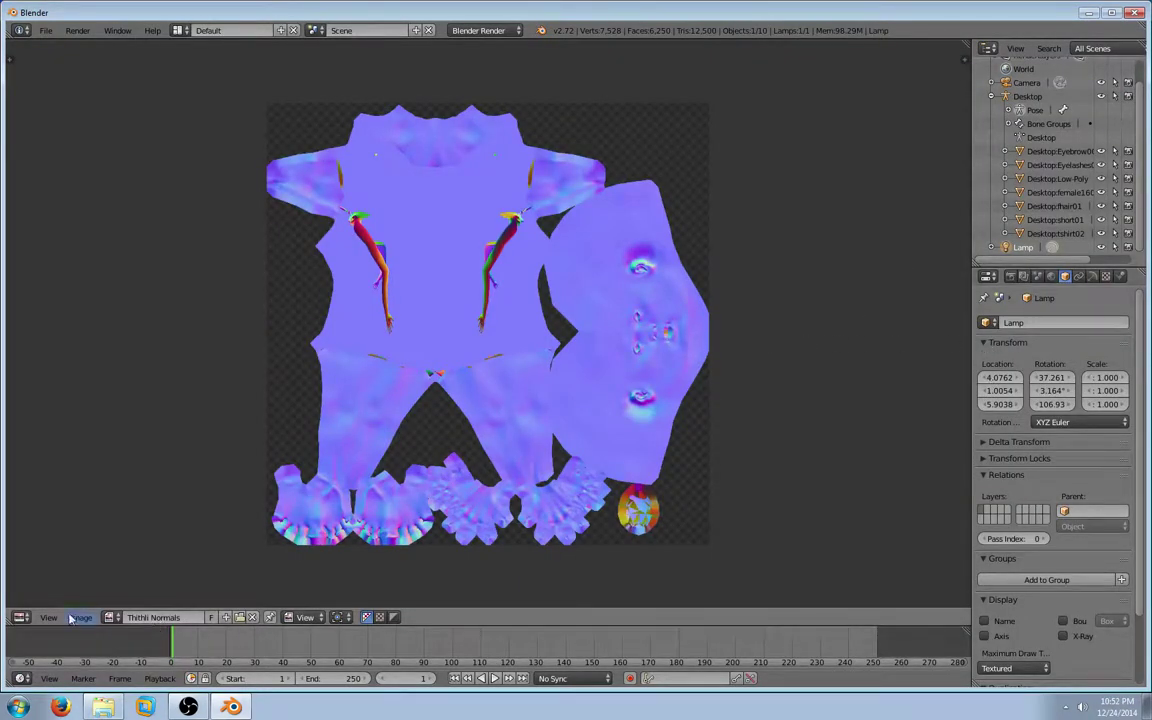
pyautogui.click(20, 617)
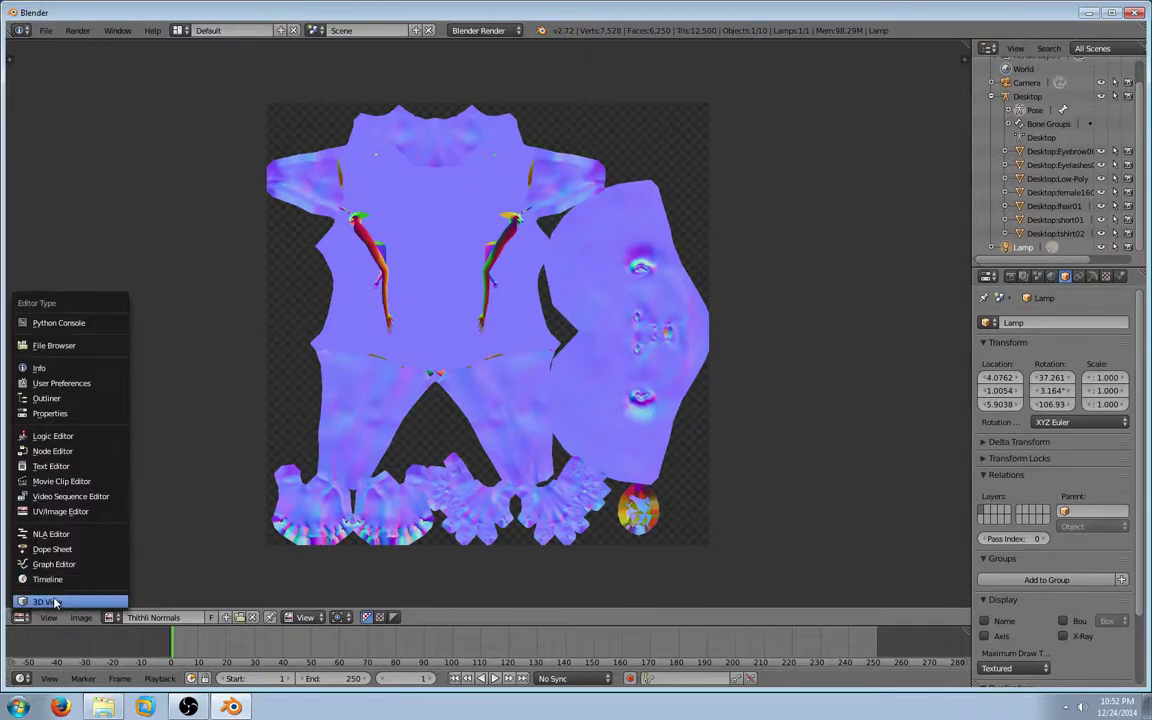
pyautogui.click(45, 602)
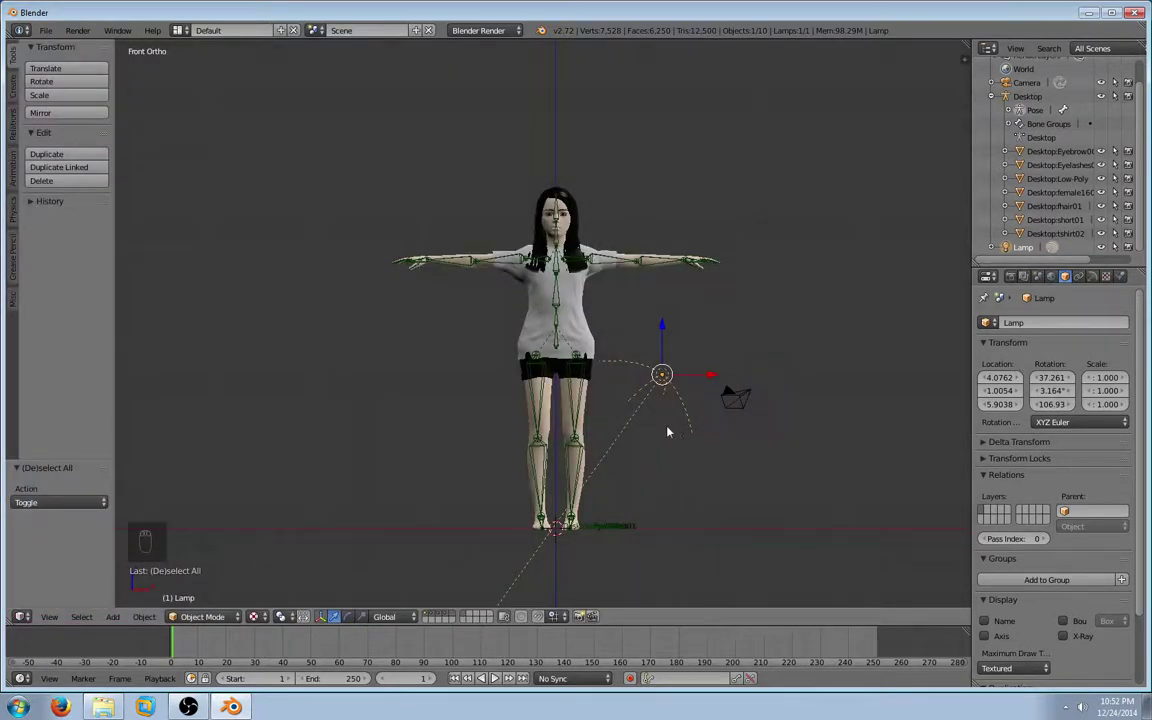
# - Examine the image texture settings of the female body mesh's normal map
pyautogui.click(1105, 276)
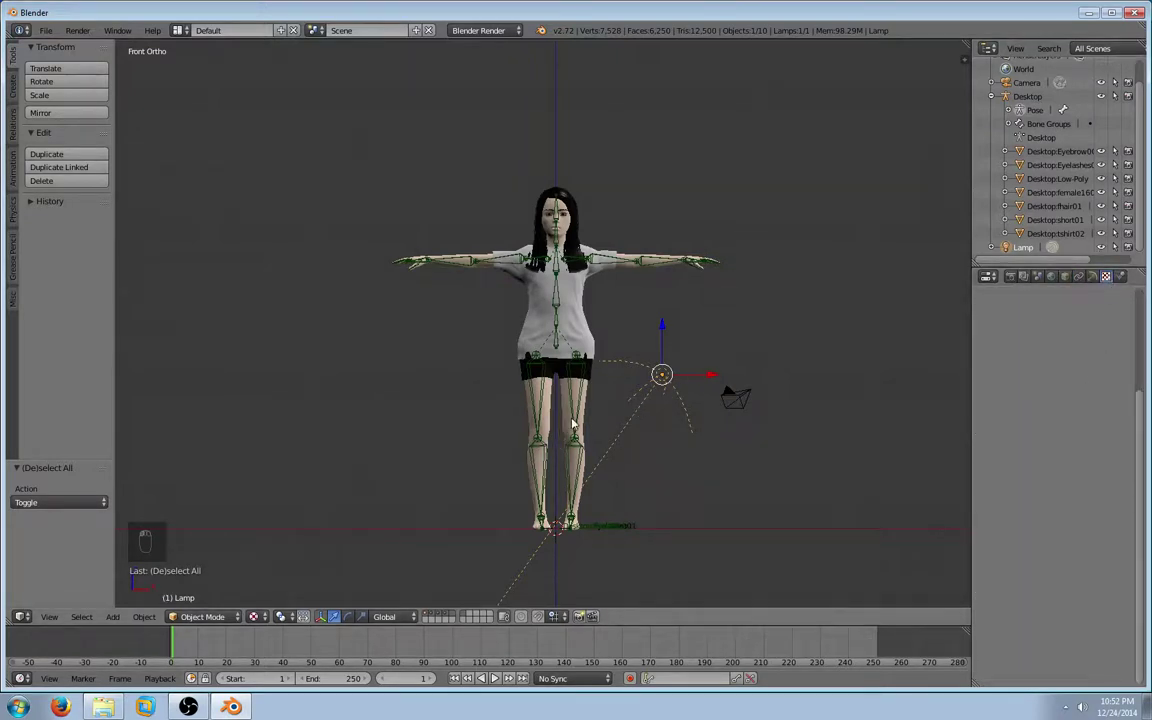
pyautogui.rightClick(584, 432)
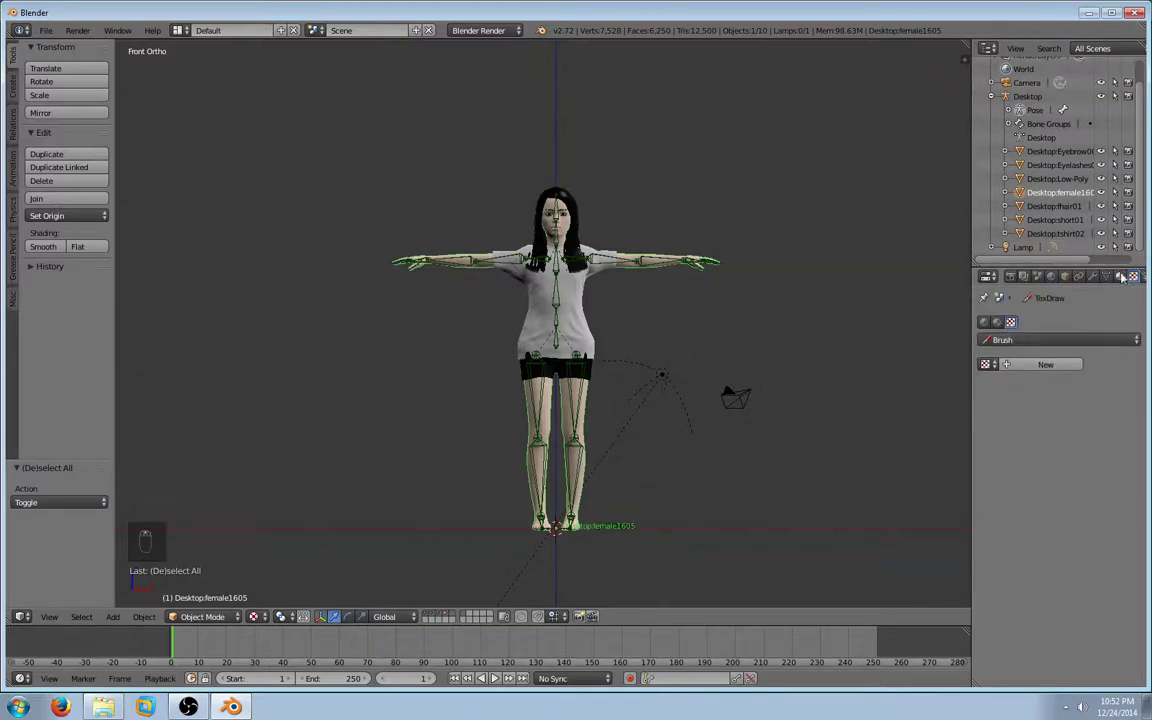
pyautogui.rightClick(583, 418)
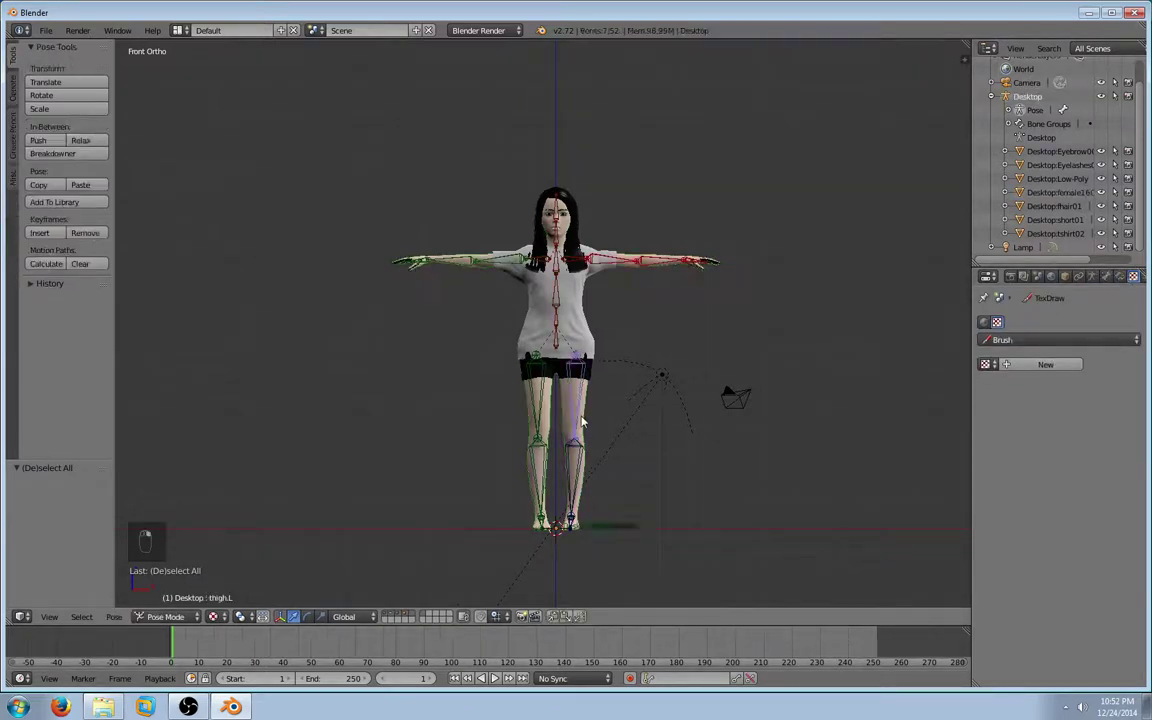
pyautogui.rightClick(573, 494)
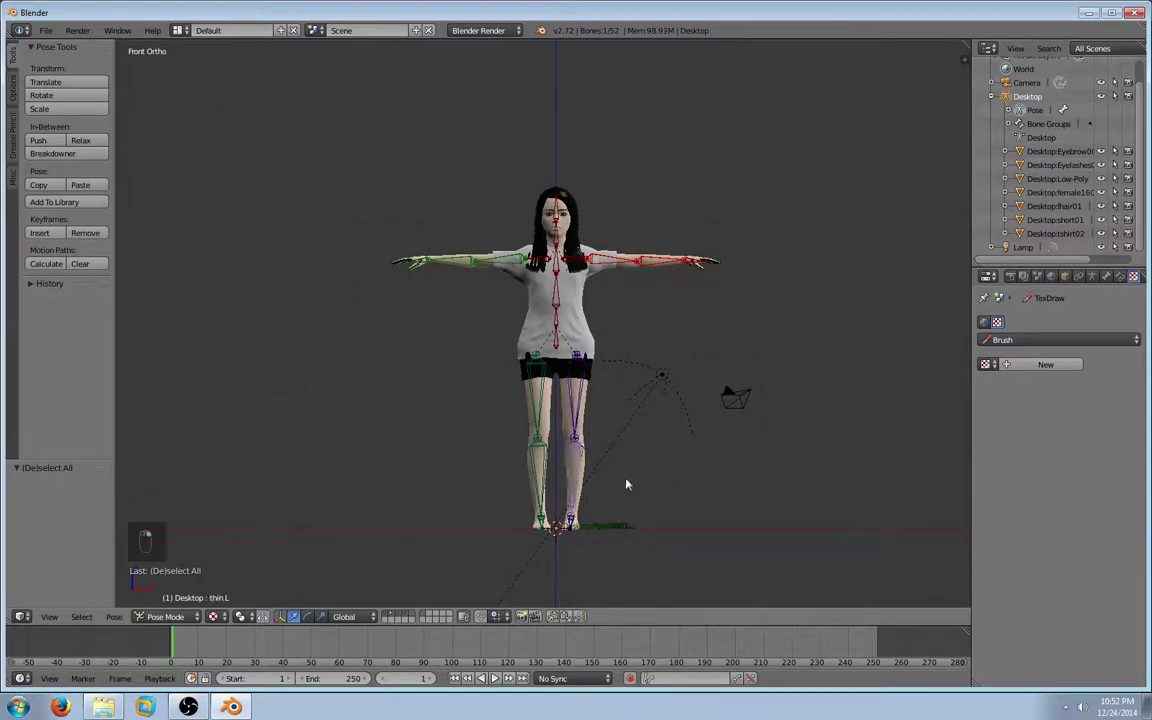
pyautogui.rightClick(548, 406)
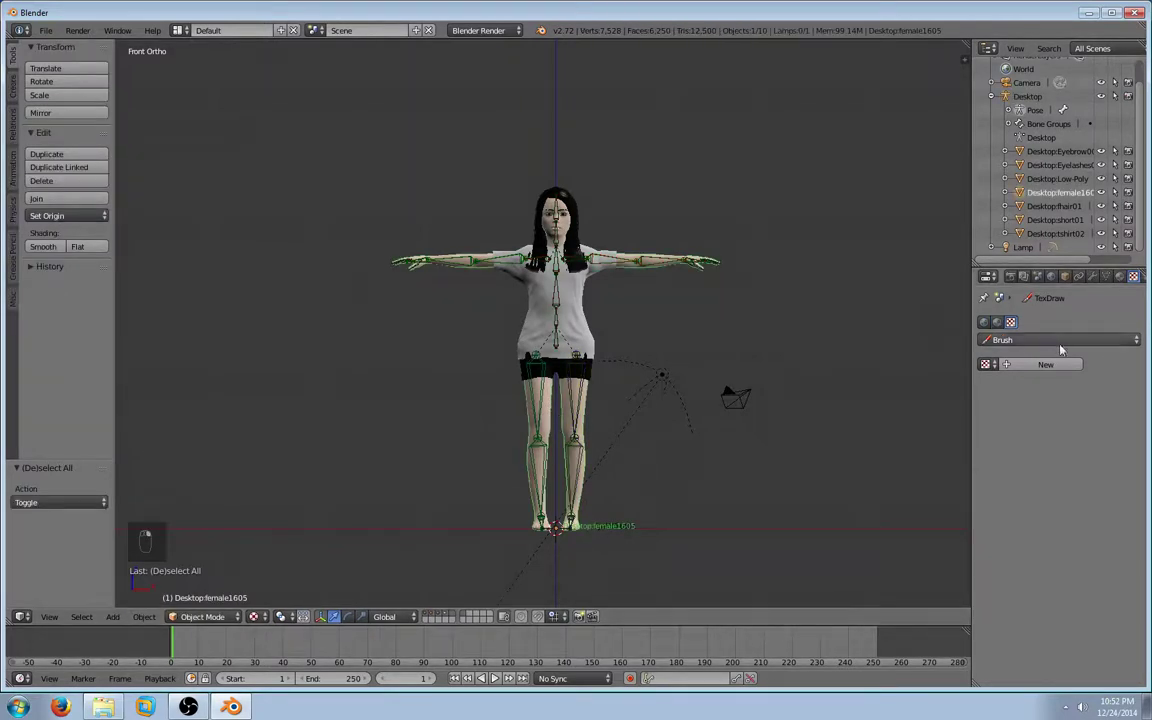
pyautogui.click(997, 321)
pyautogui.scroll(-5, 1037, 391)
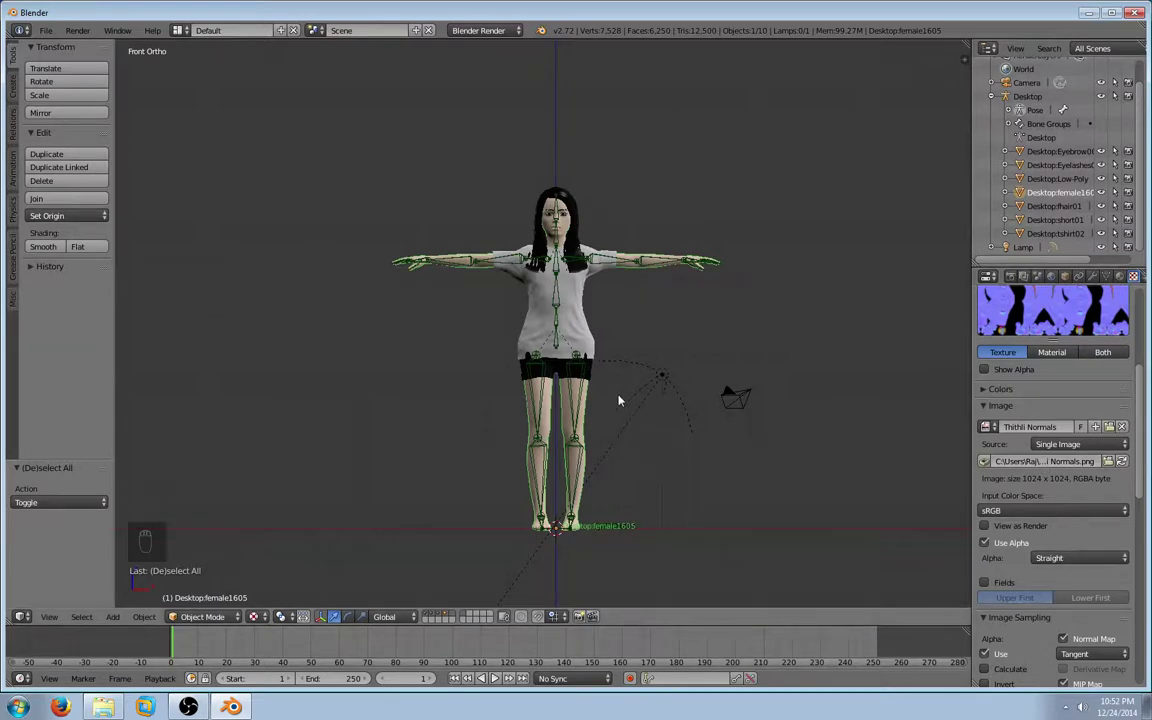
# - Select the shoulder.L bone, show its bone properties and put the armature into Edit Mode
pyautogui.scroll(1, 575, 326)
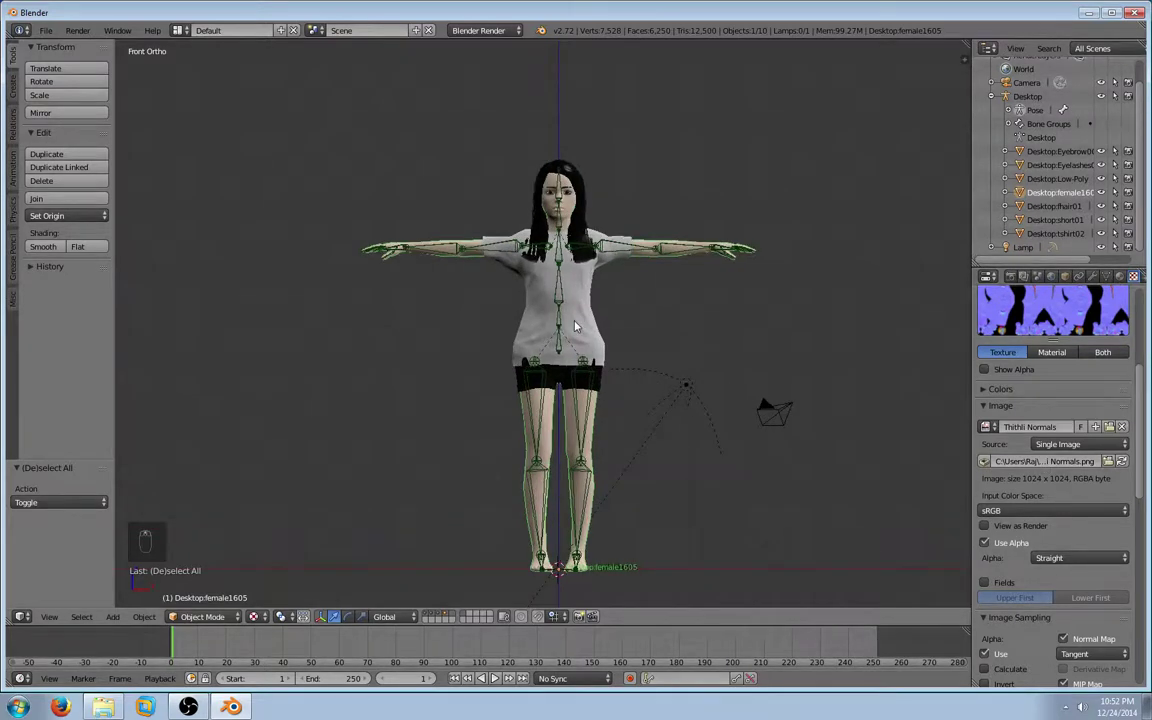
pyautogui.keyDown('shift'); pyautogui.moveTo(575, 326); pyautogui.dragTo(563, 392, button='middle'); pyautogui.keyUp('shift')
pyautogui.scroll(4, 586, 344)
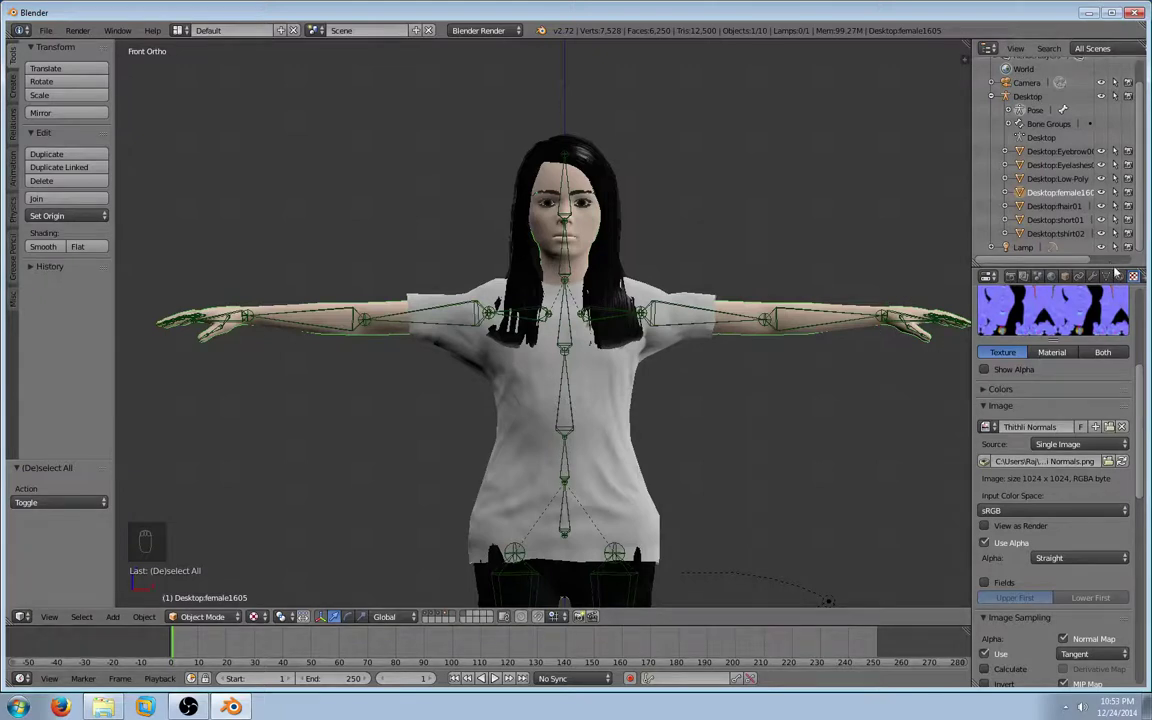
pyautogui.rightClick(606, 318)
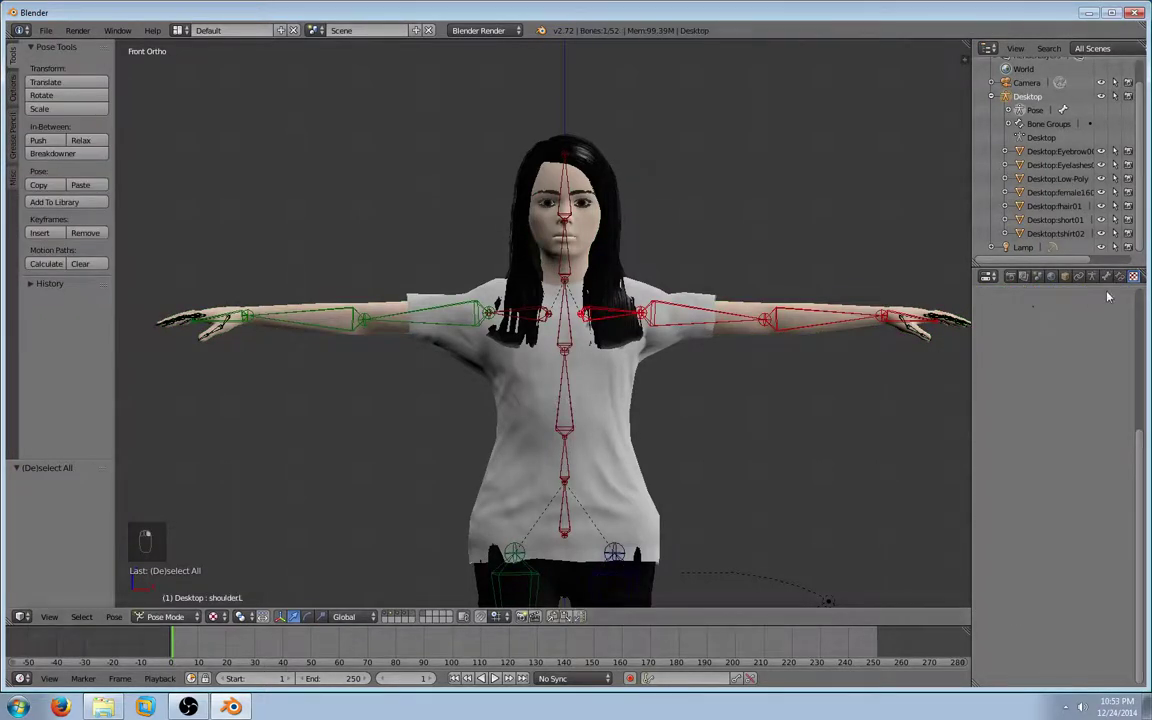
pyautogui.click(1107, 278)
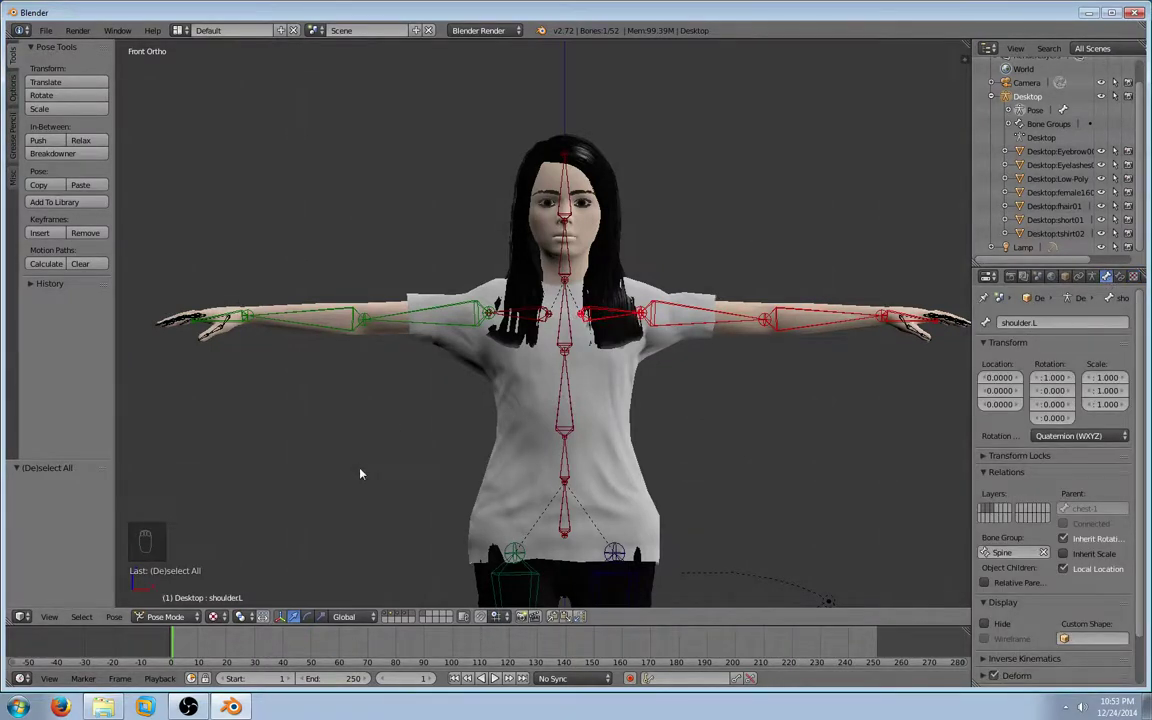
pyautogui.press('Tab')
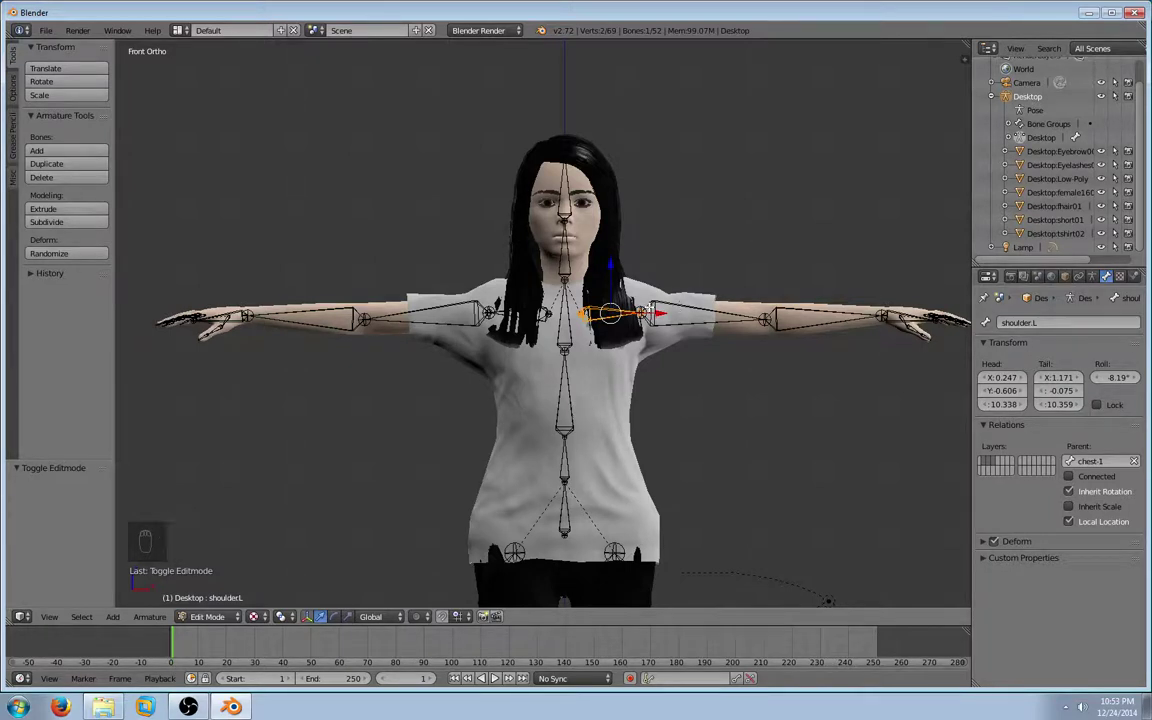
# - Extrude a new bone from the tail of shoulder.L and move its tip 1 unit up along Z
pyautogui.press('e')
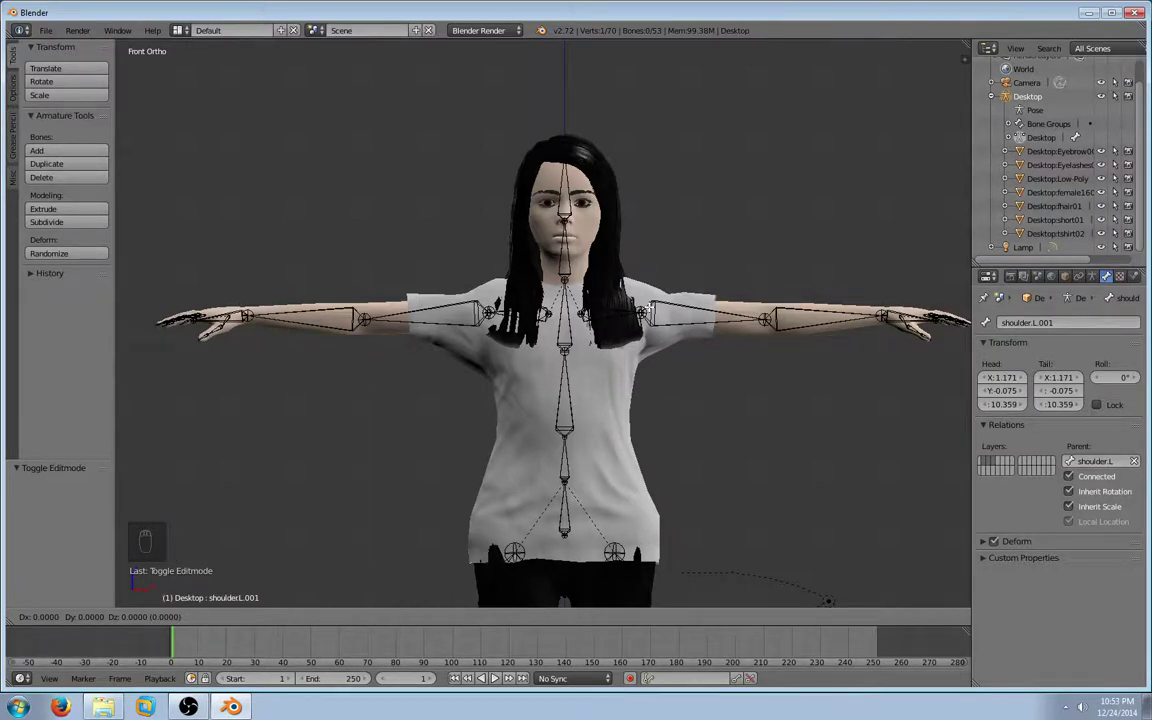
pyautogui.click(649, 307)
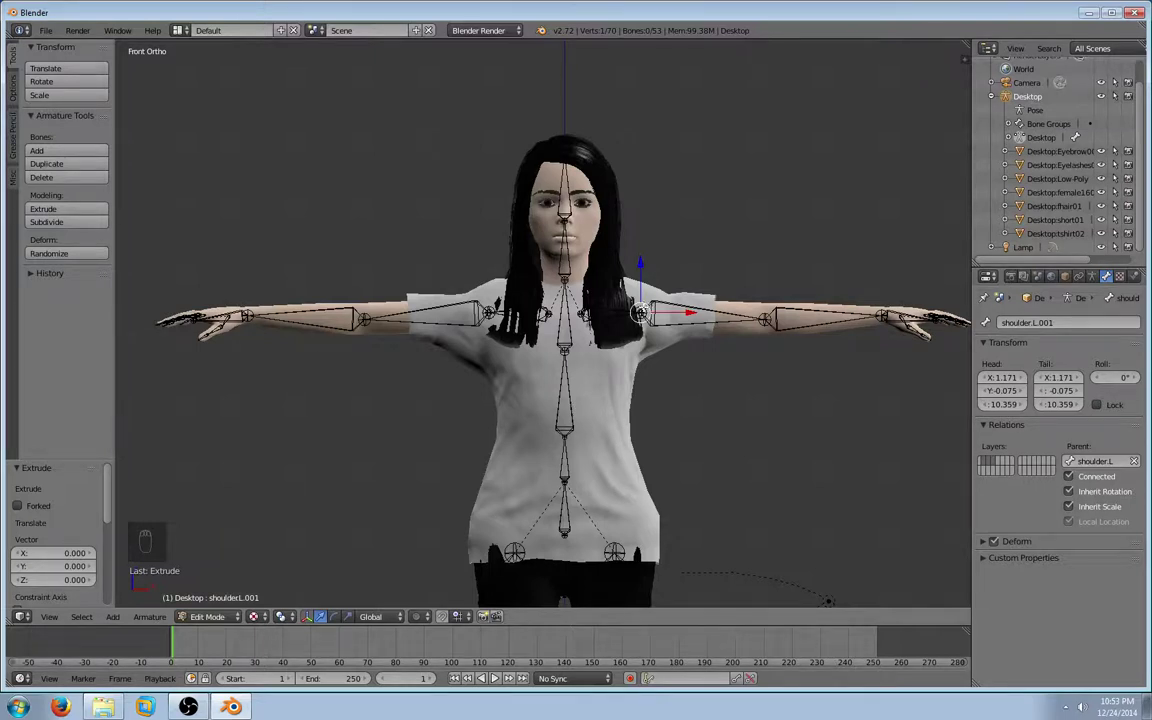
pyautogui.press('g')
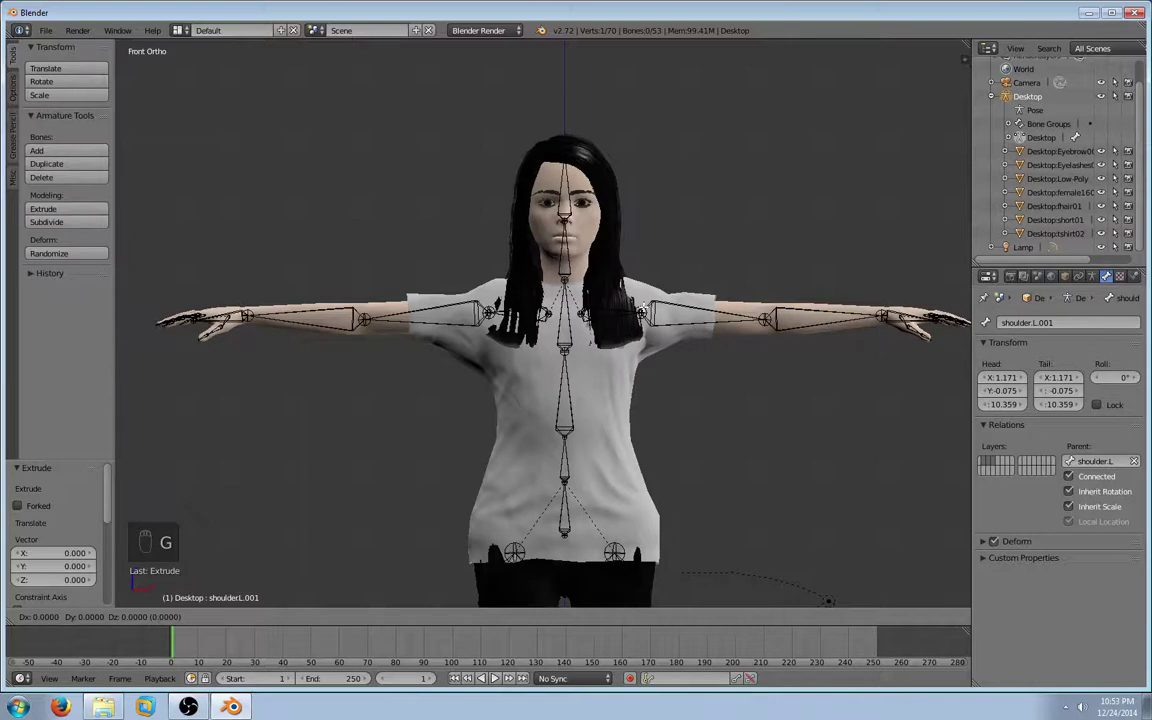
pyautogui.press('z')
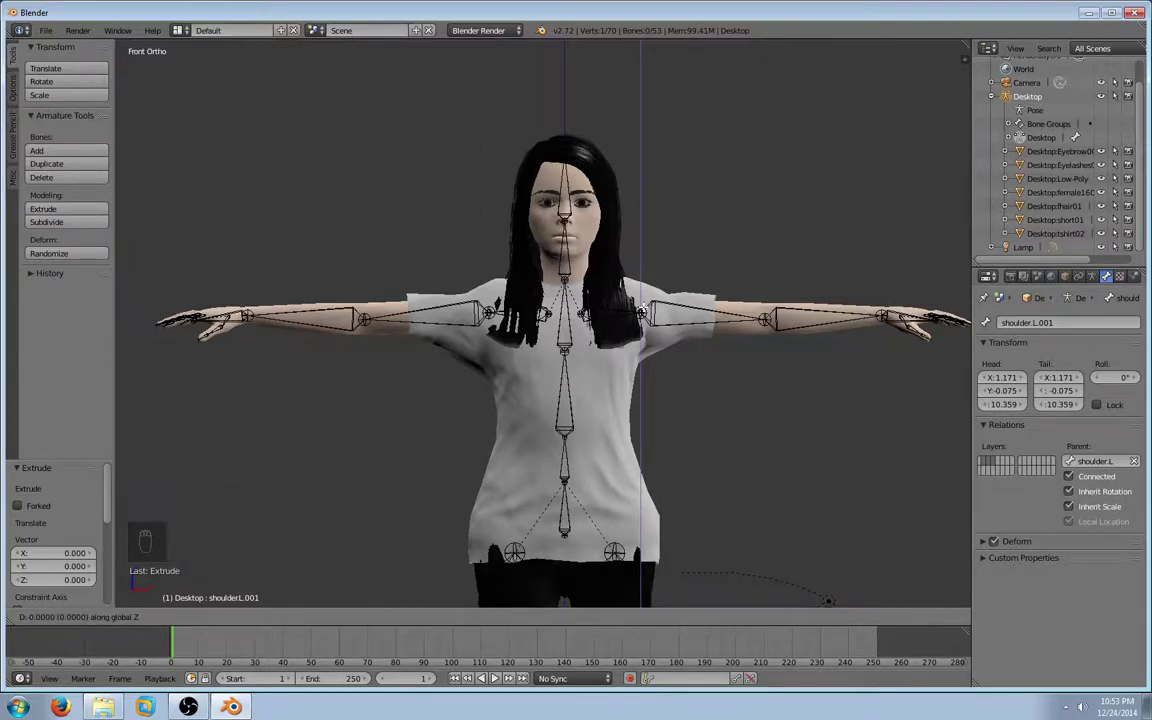
pyautogui.write('1')
pyautogui.press('Return')
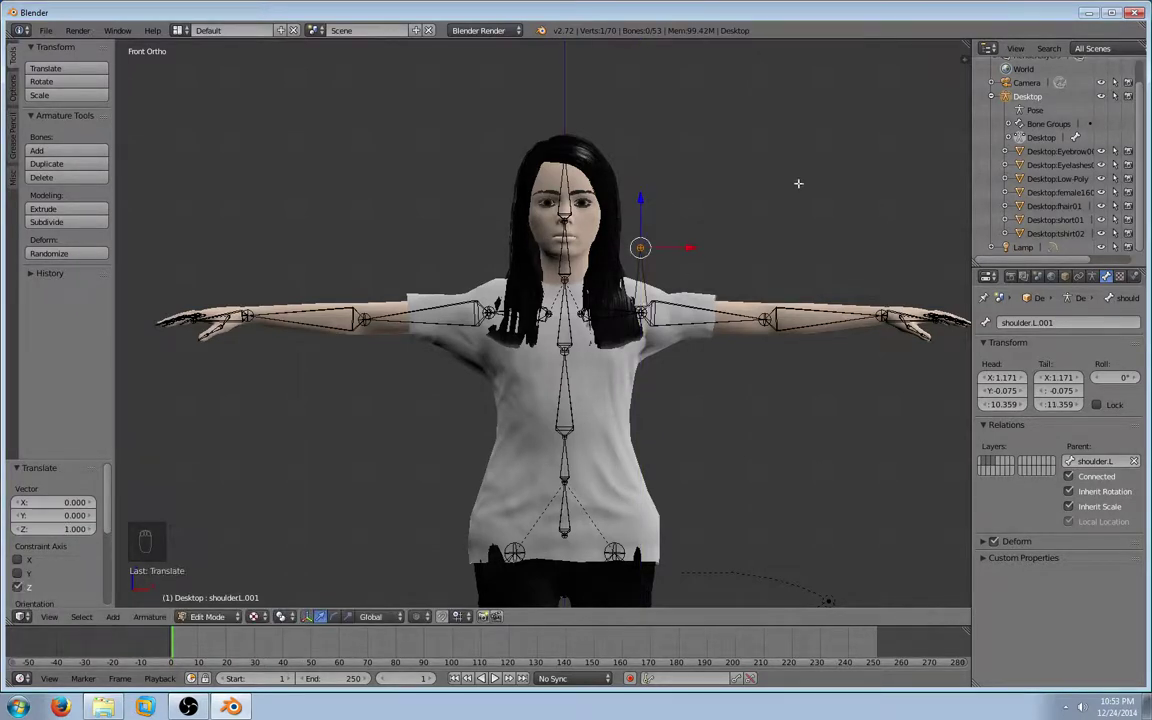
# - Rename the bone extruded from the left shoulder as Wing.L
pyautogui.click(1065, 322)
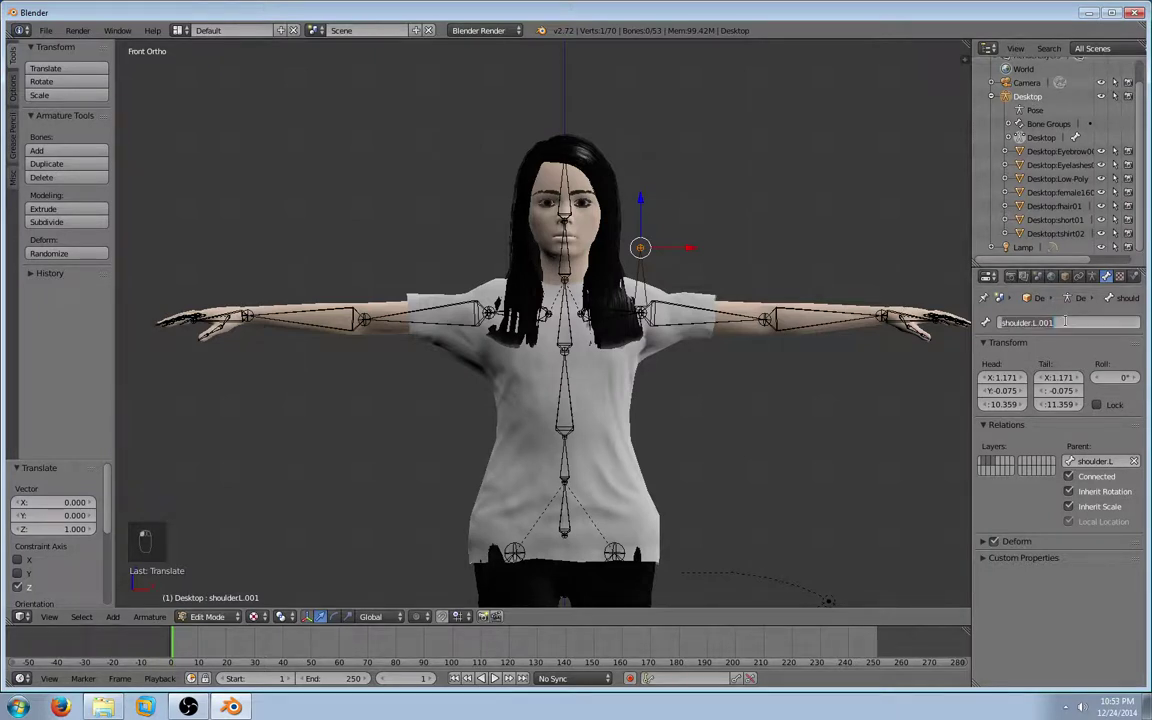
pyautogui.write('u')
pyautogui.press('Return')
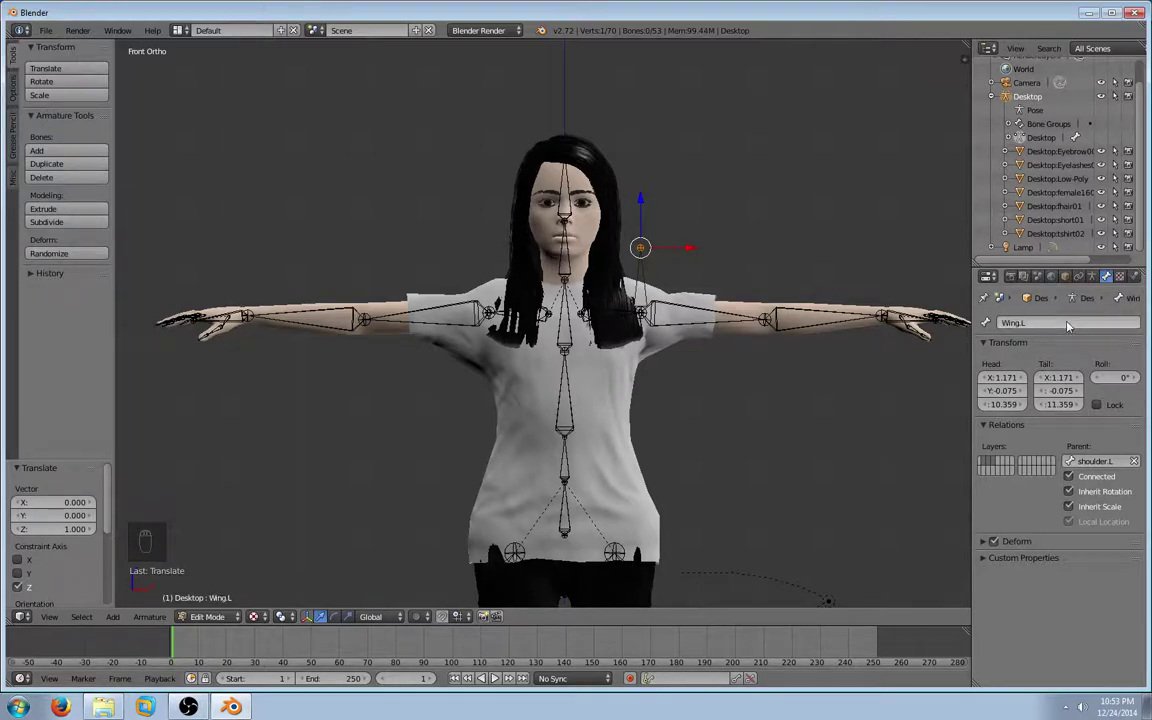
# - Extrude a bone from the tail of shoulder.R and raise its tip 1 unit along Z
pyautogui.rightClick(498, 310)
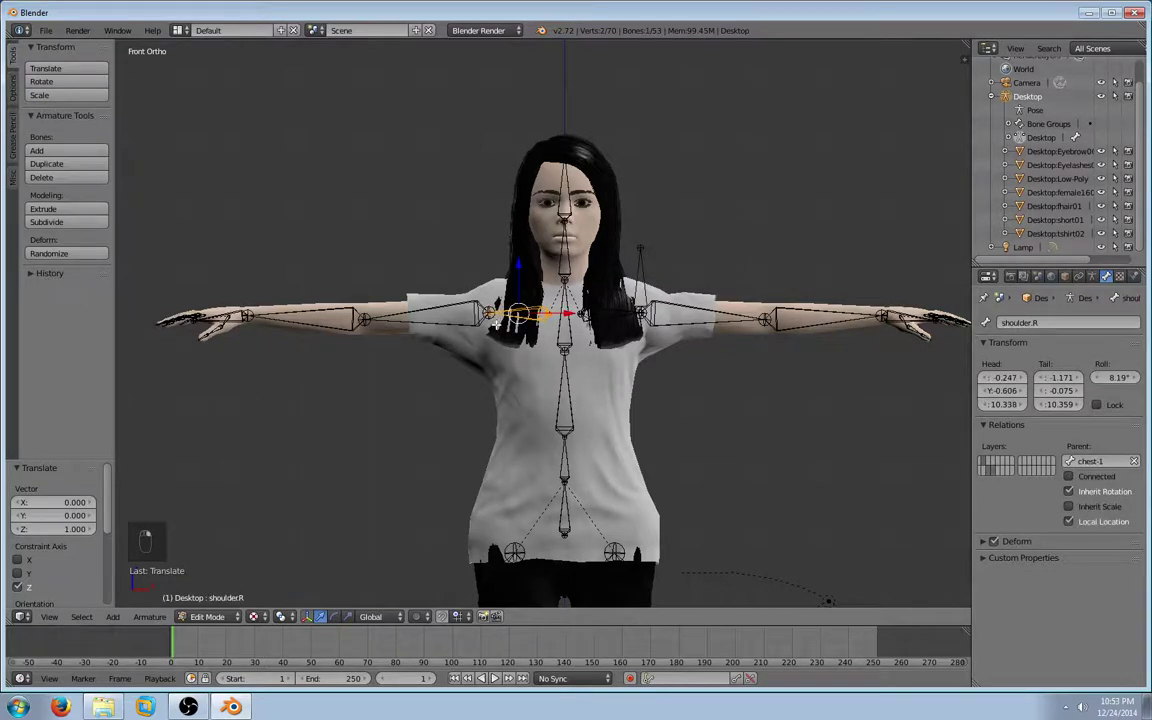
pyautogui.press('e')
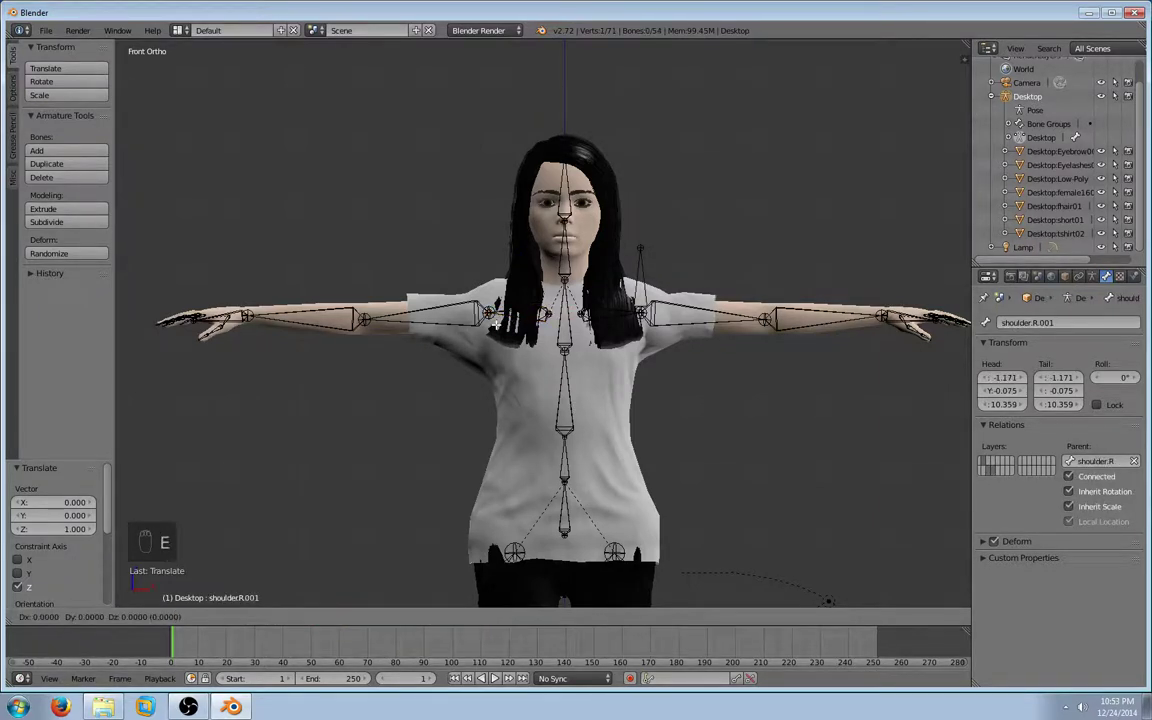
pyautogui.click(495, 323)
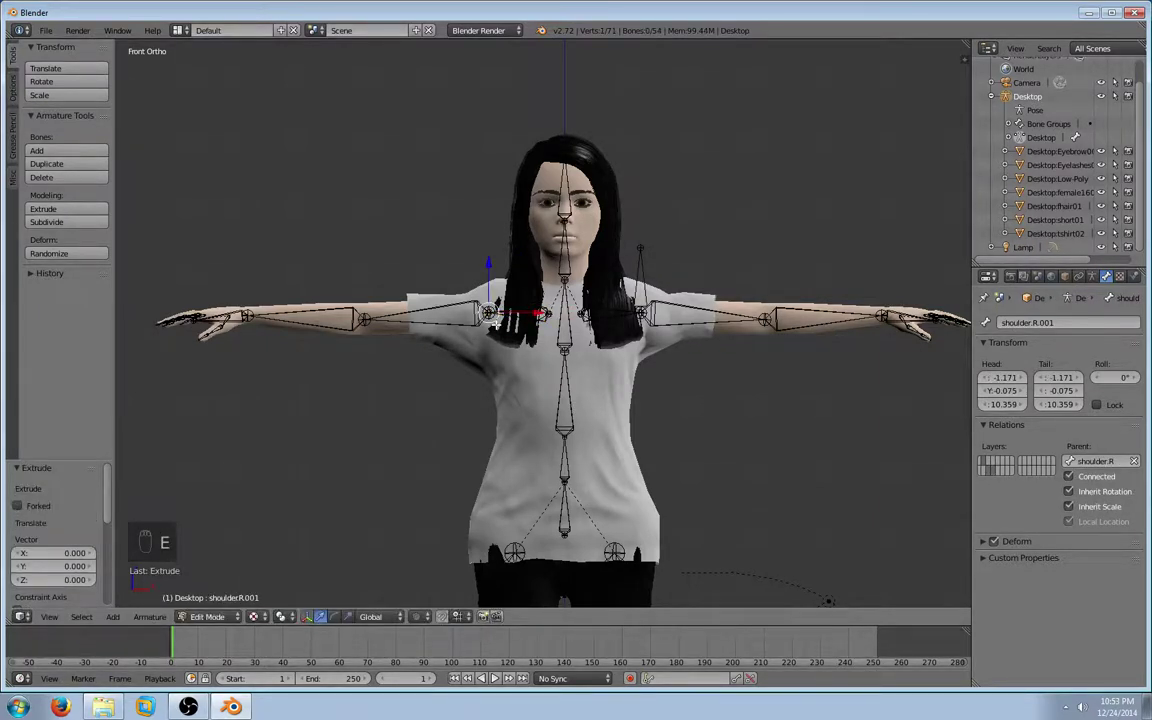
pyautogui.write('gz')
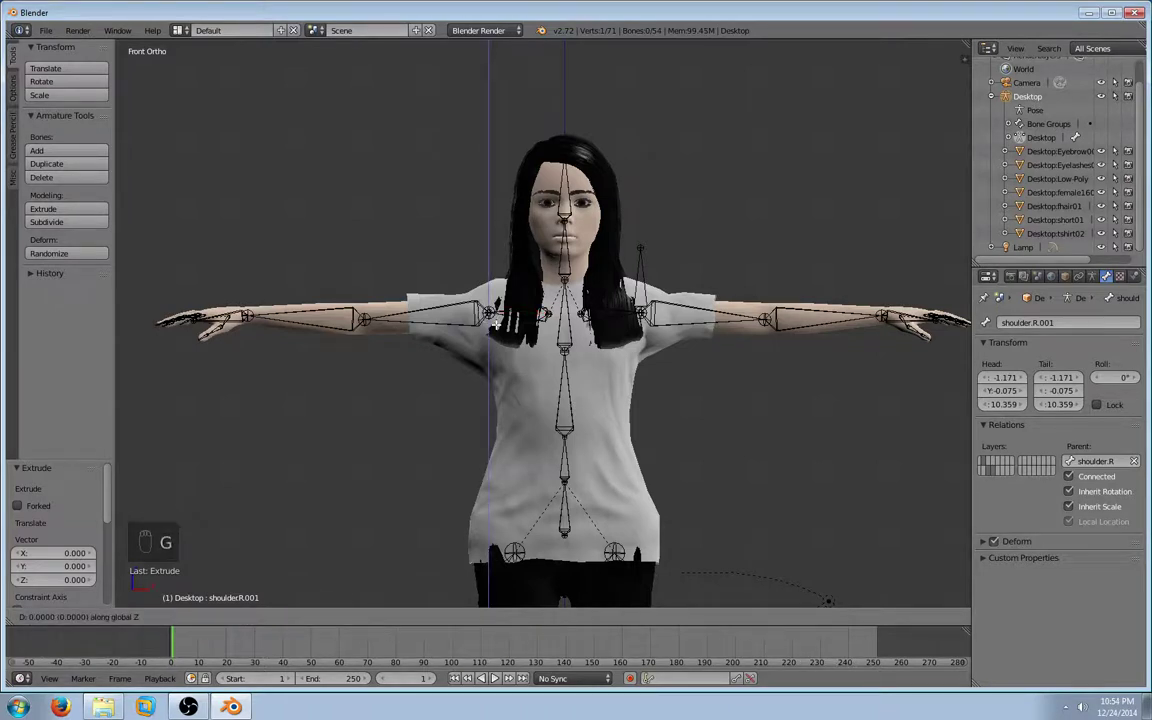
pyautogui.write('1')
pyautogui.press('Return')
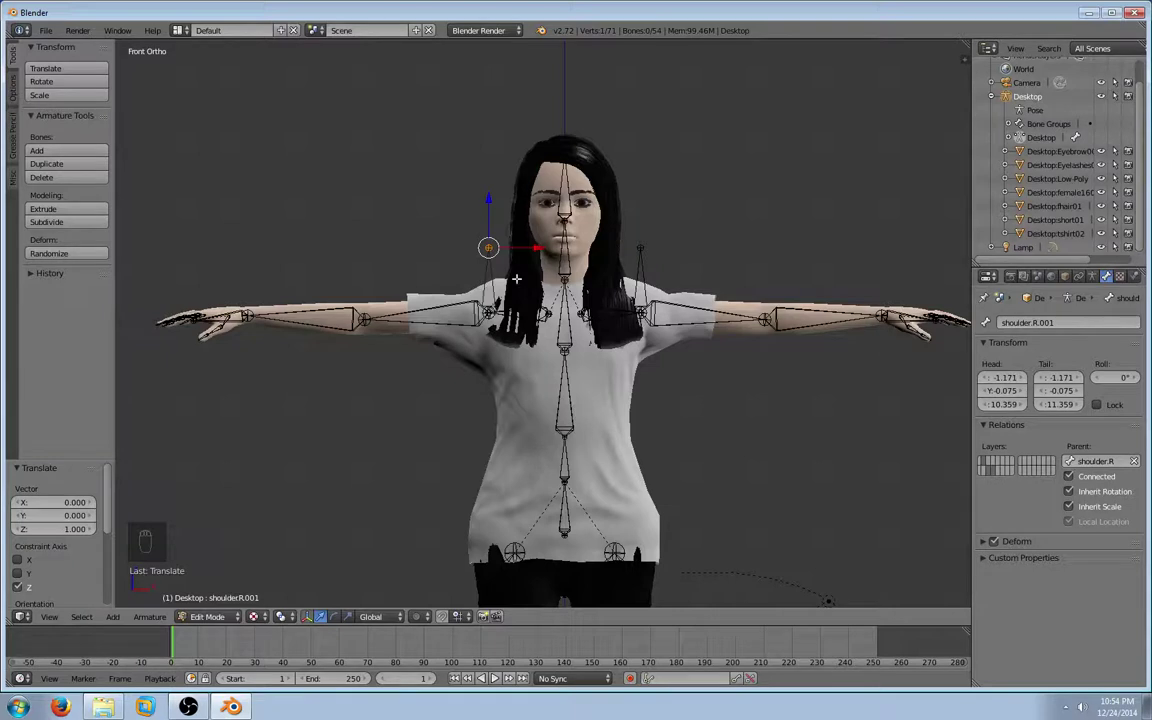
# - Rename the bone extruded from the right shoulder as Wing.R and deselect all bones
pyautogui.click(1068, 322)
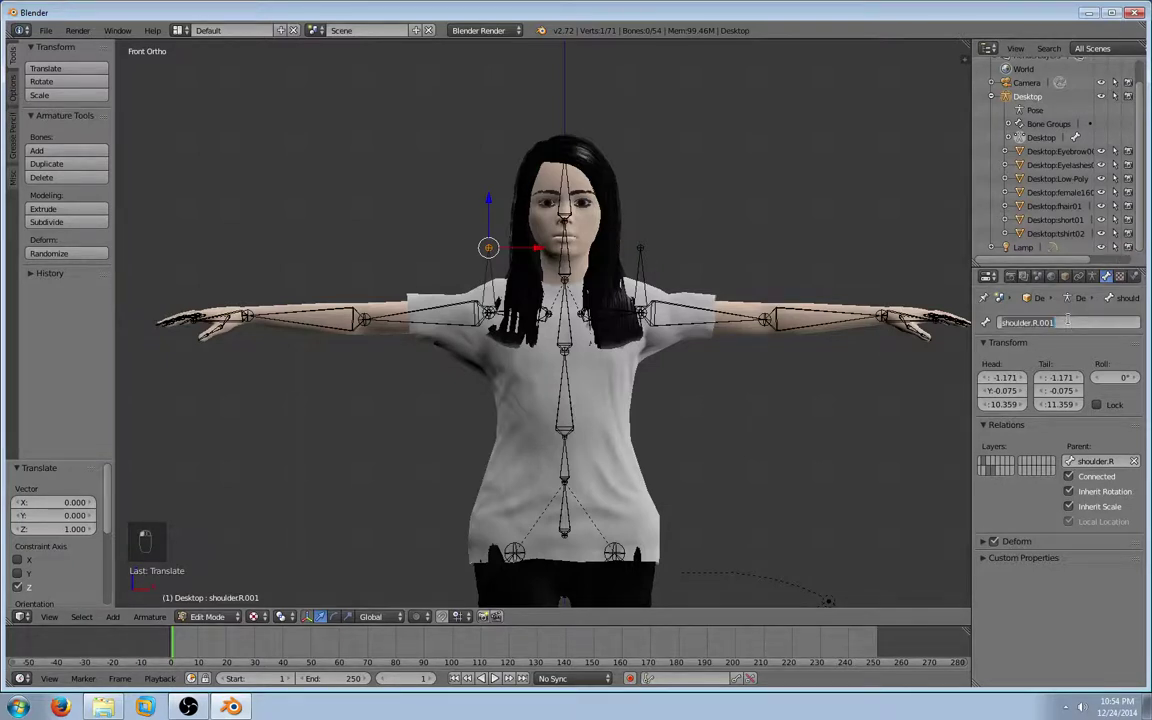
pyautogui.write('Wing.R')
pyautogui.press('Return')
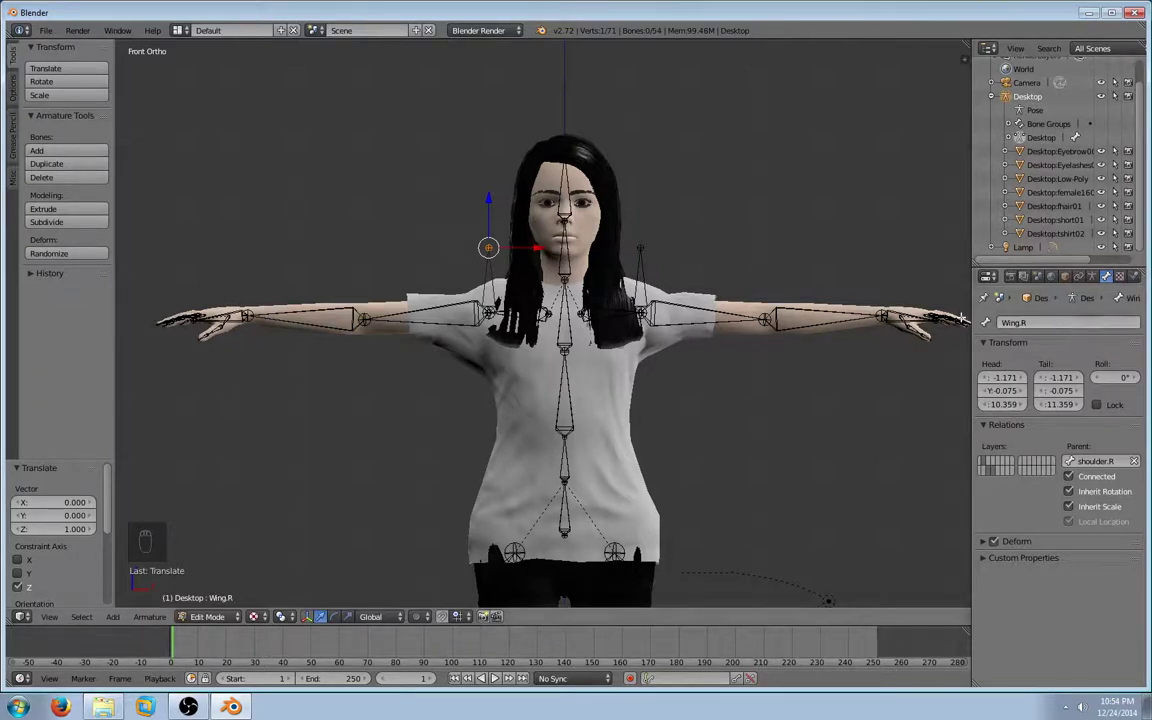
pyautogui.press('a')
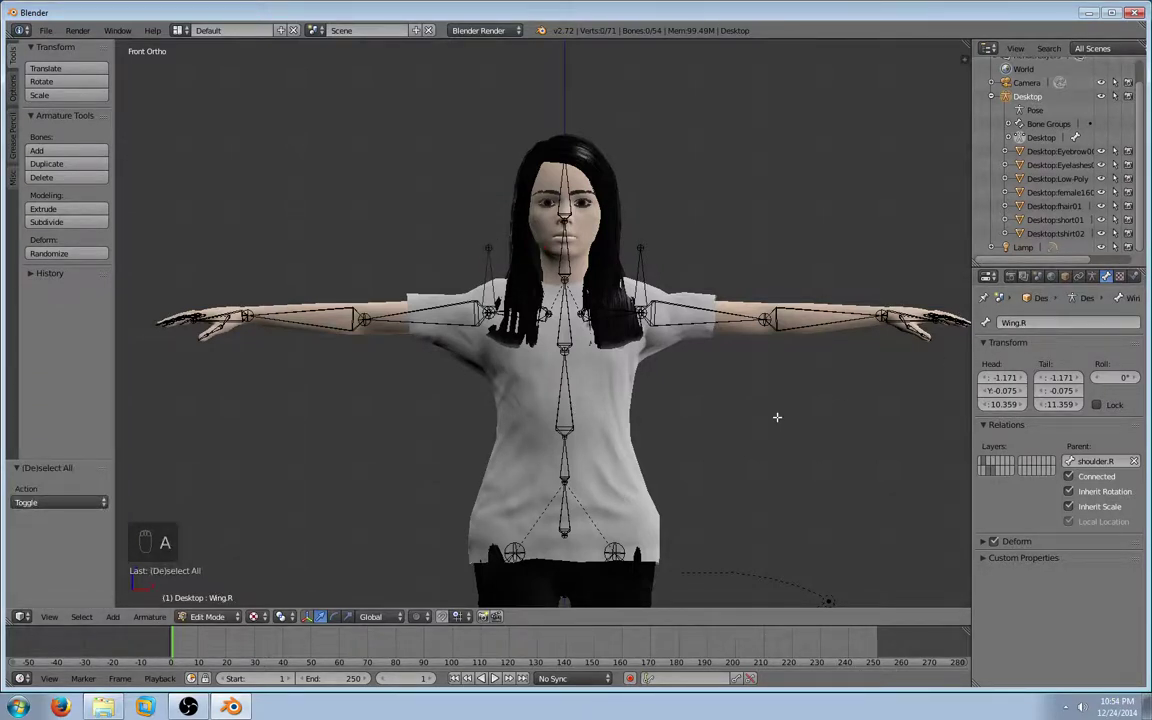
pyautogui.scroll(-2, 709, 403)
pyautogui.scroll(-3, 709, 403)
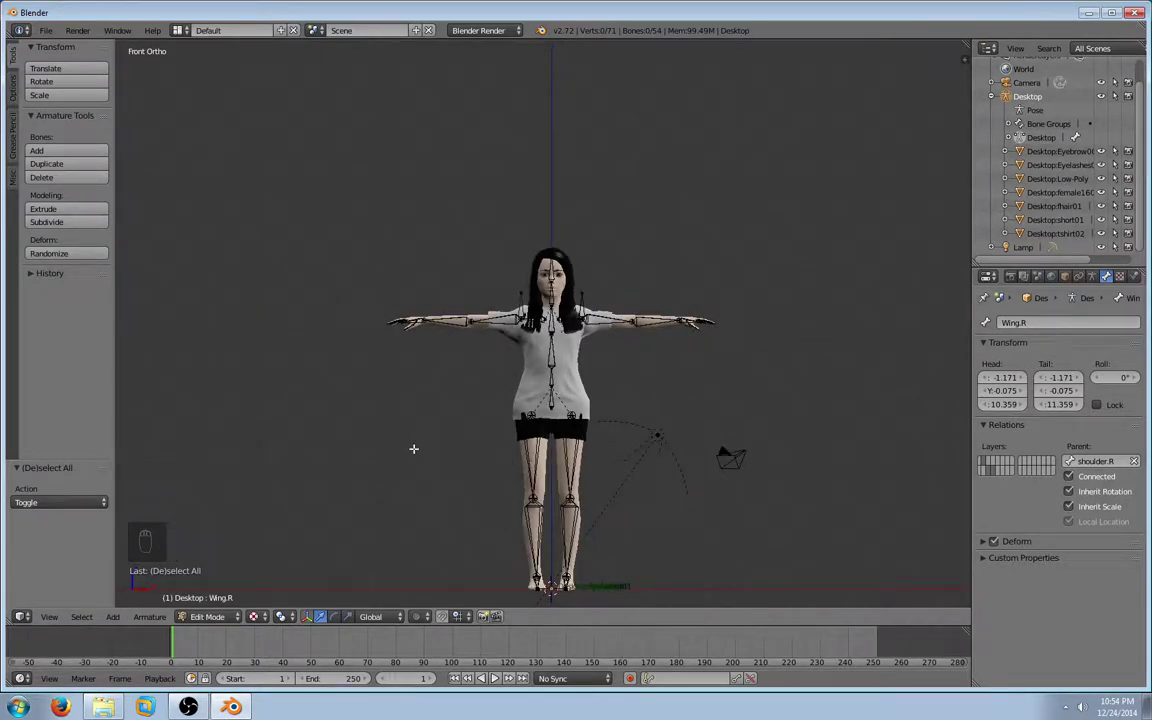
# - Switch to Windows Explorer, open the Tutorial Files folder on the Desktop and locate Thithli_Wings.obj
pyautogui.click(103, 707)
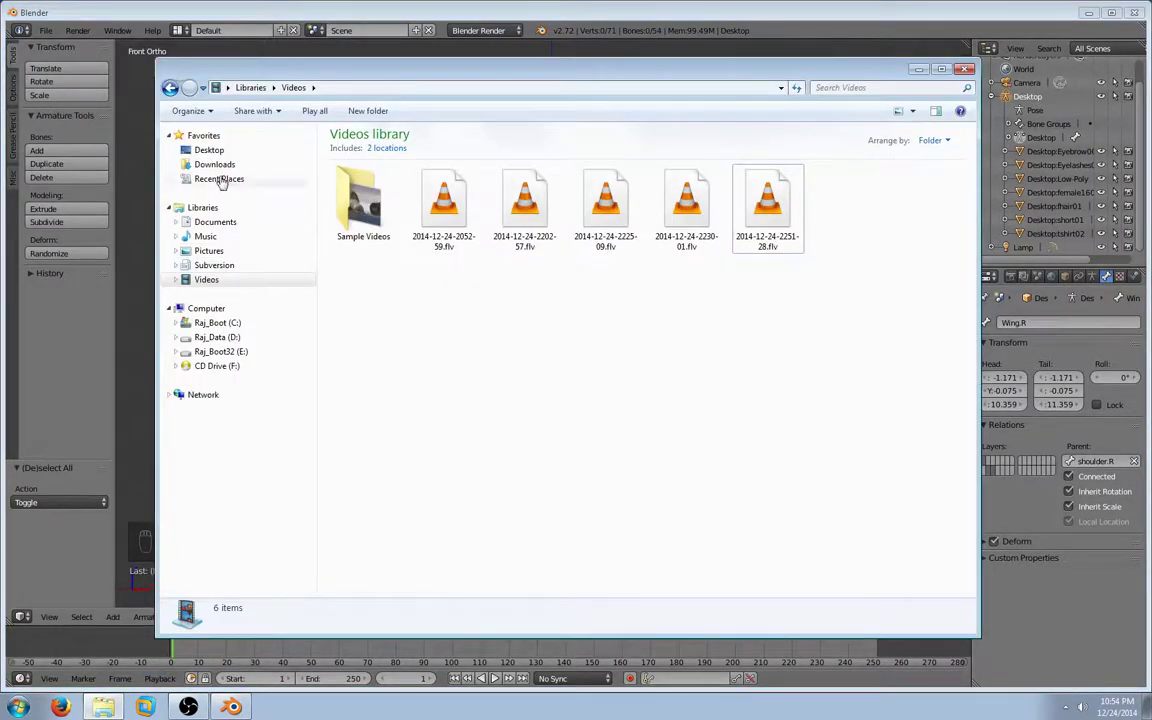
pyautogui.click(211, 152)
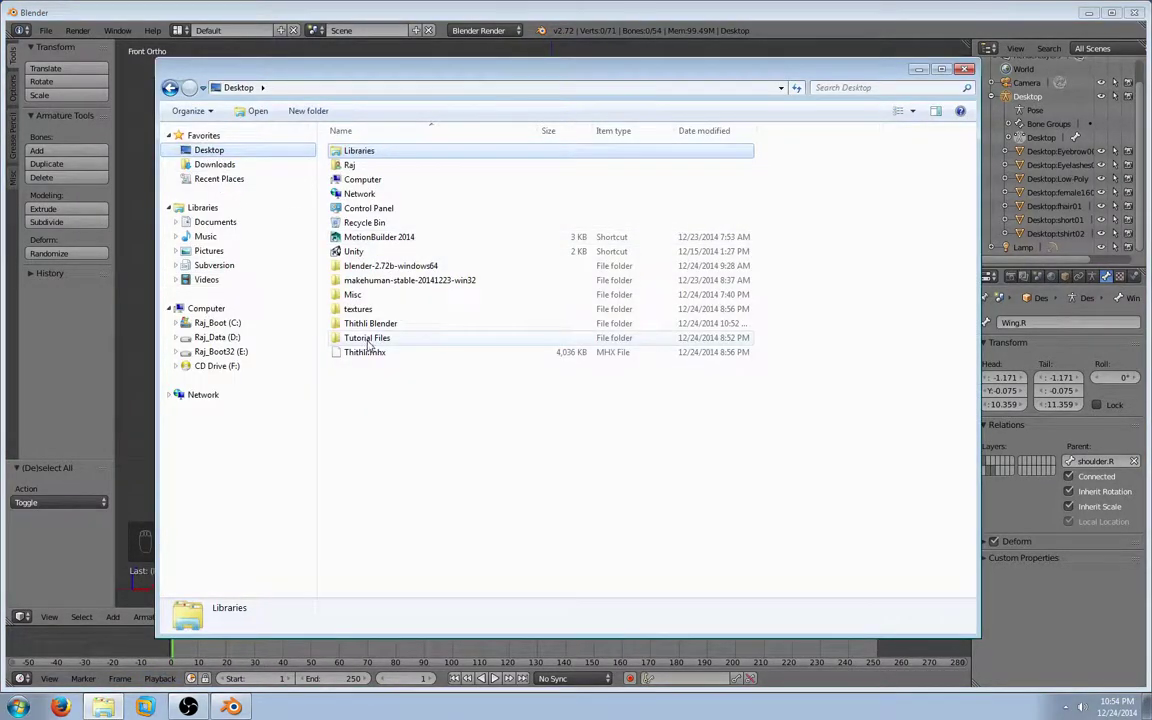
pyautogui.click(367, 340)
pyautogui.doubleClick(367, 340)
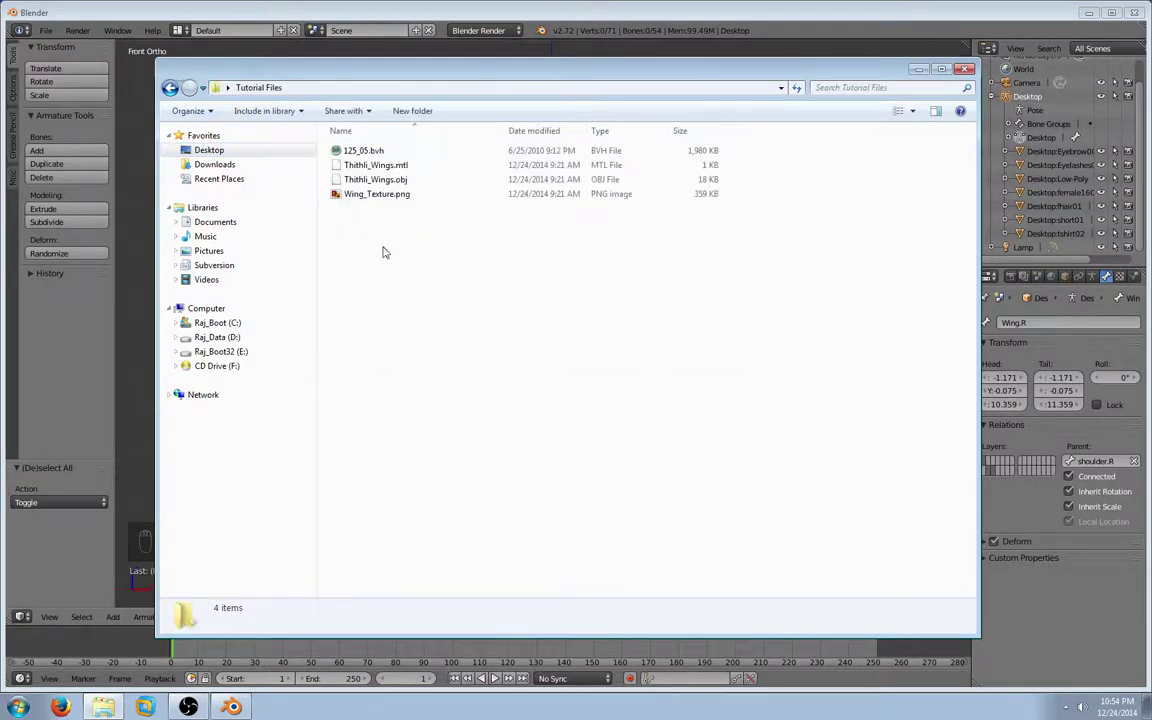
pyautogui.click(400, 181)
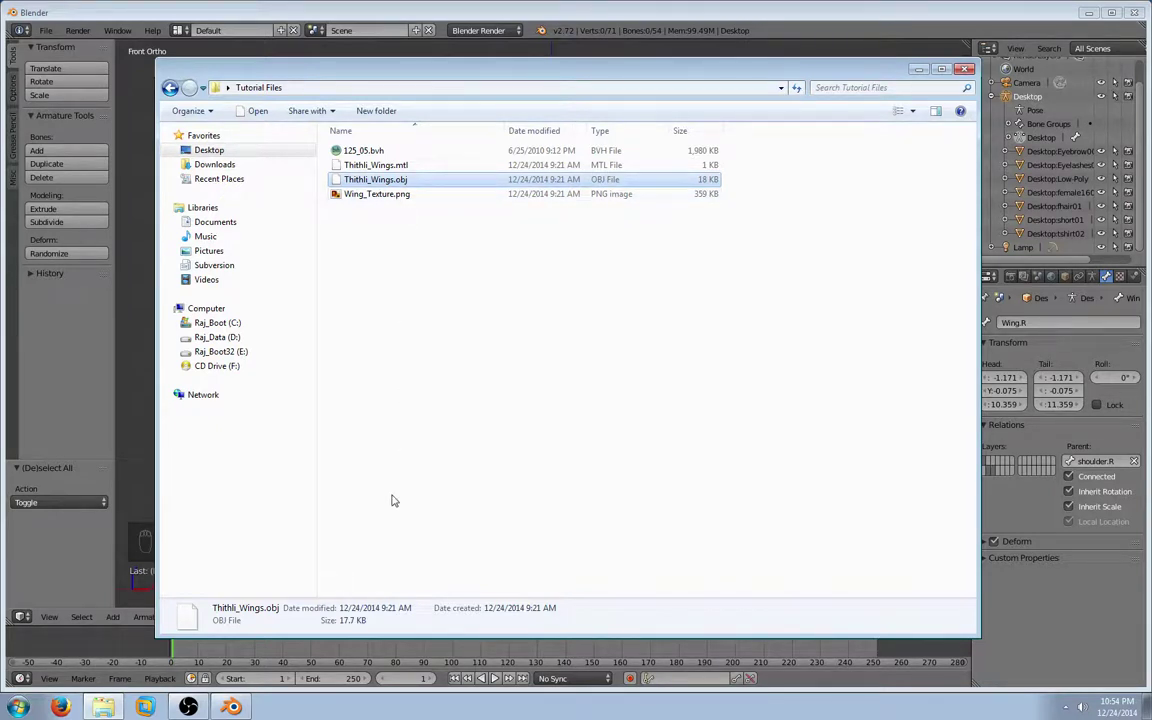
# - Return to Blender and import Thithli_Wings.obj as a Wavefront file from the Tutorial Files folder on the Desktop
pyautogui.click(514, 14)
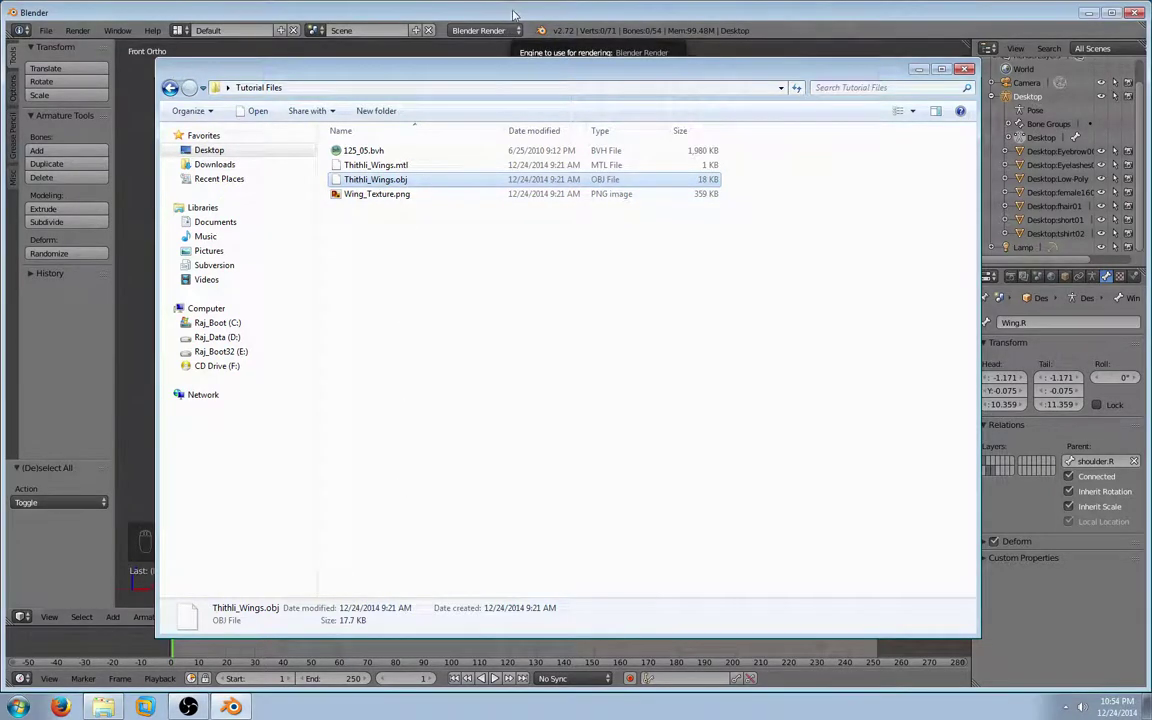
pyautogui.scroll(-2, 277, 153)
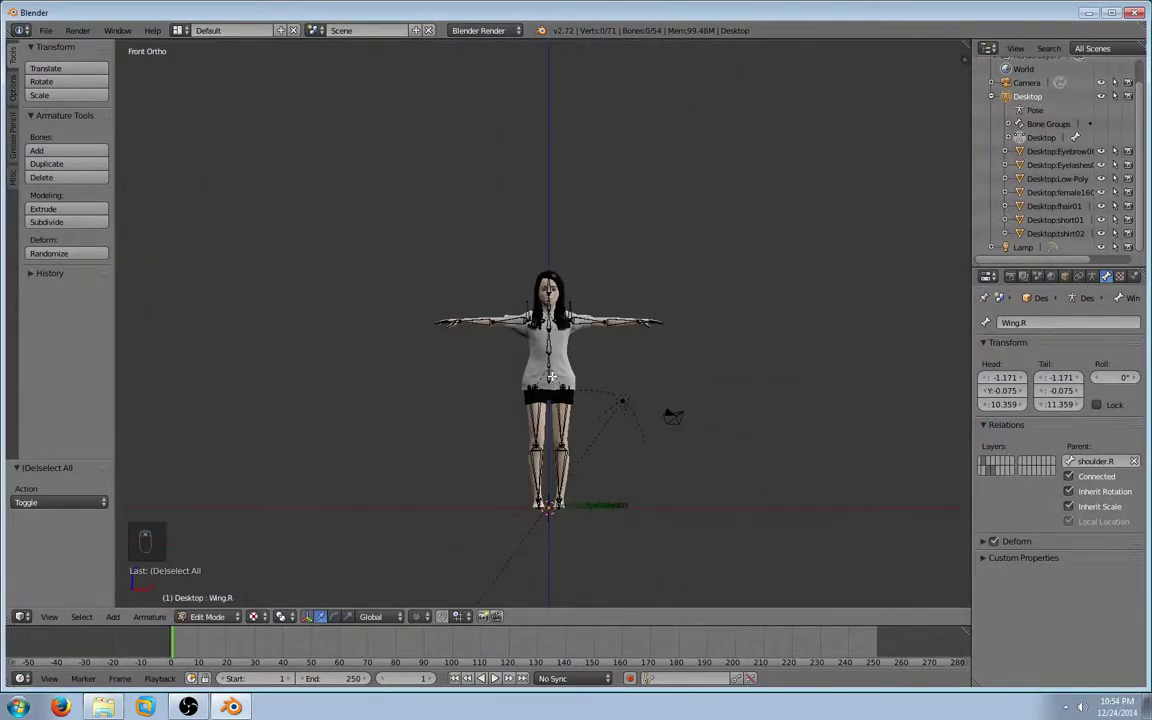
pyautogui.click(46, 30)
pyautogui.moveTo(130, 284)
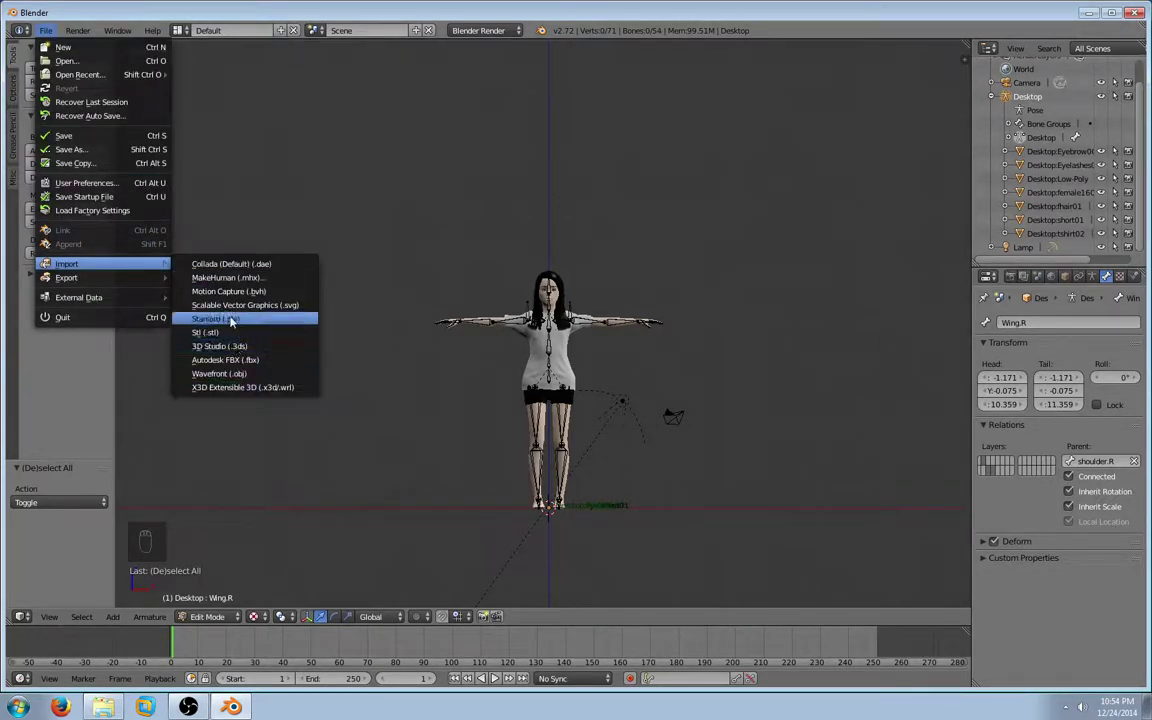
pyautogui.click(232, 375)
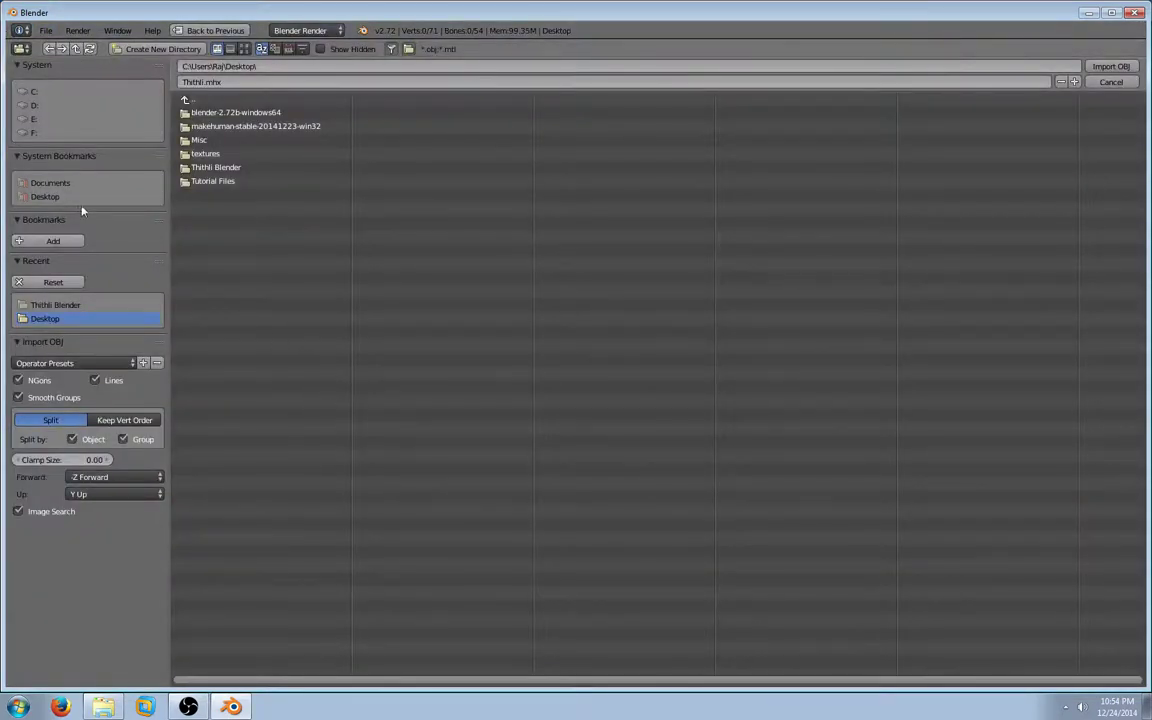
pyautogui.click(209, 170)
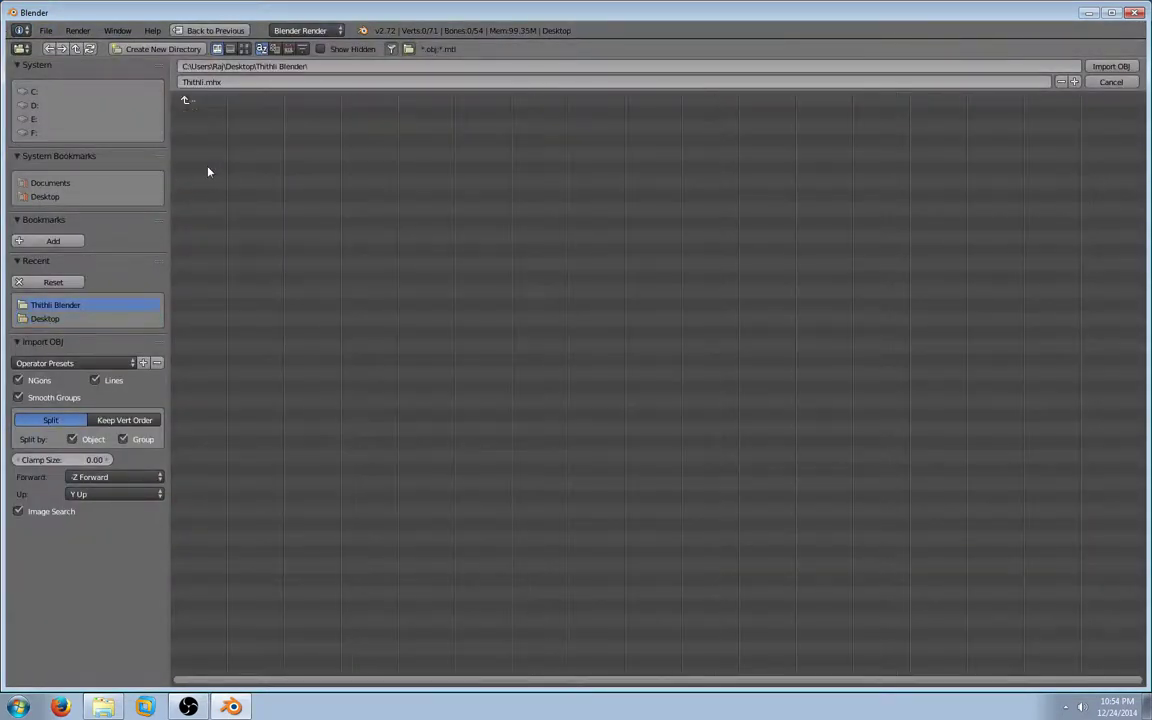
pyautogui.click(55, 198)
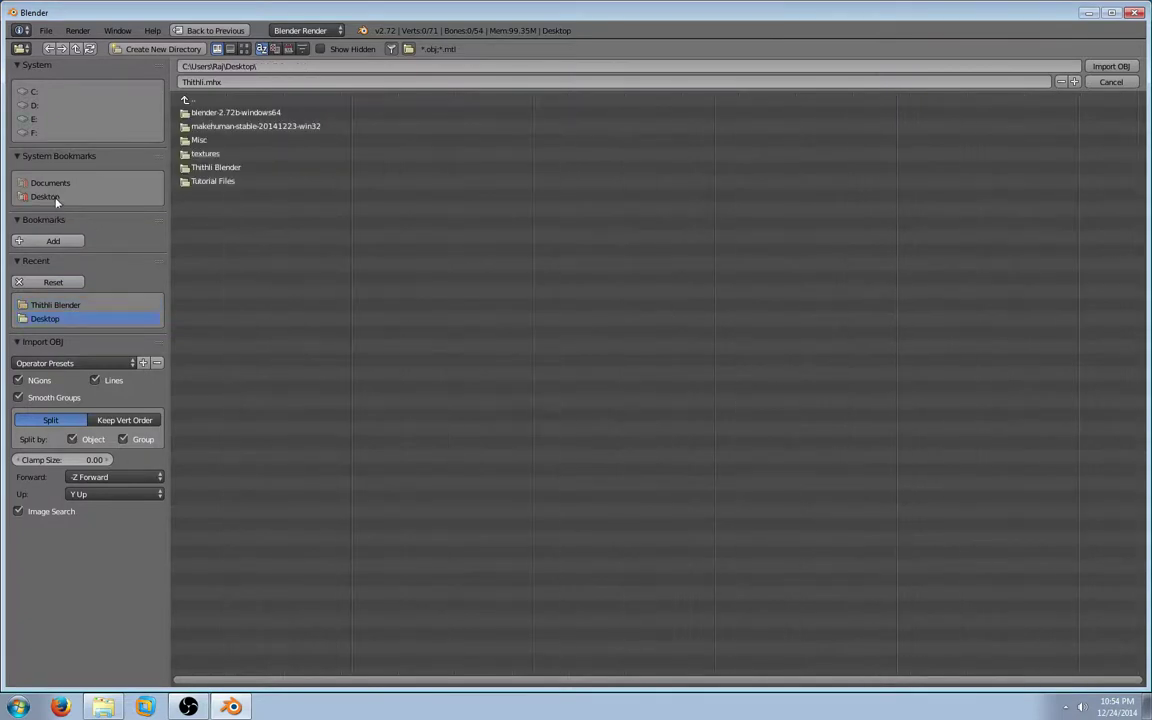
pyautogui.click(212, 184)
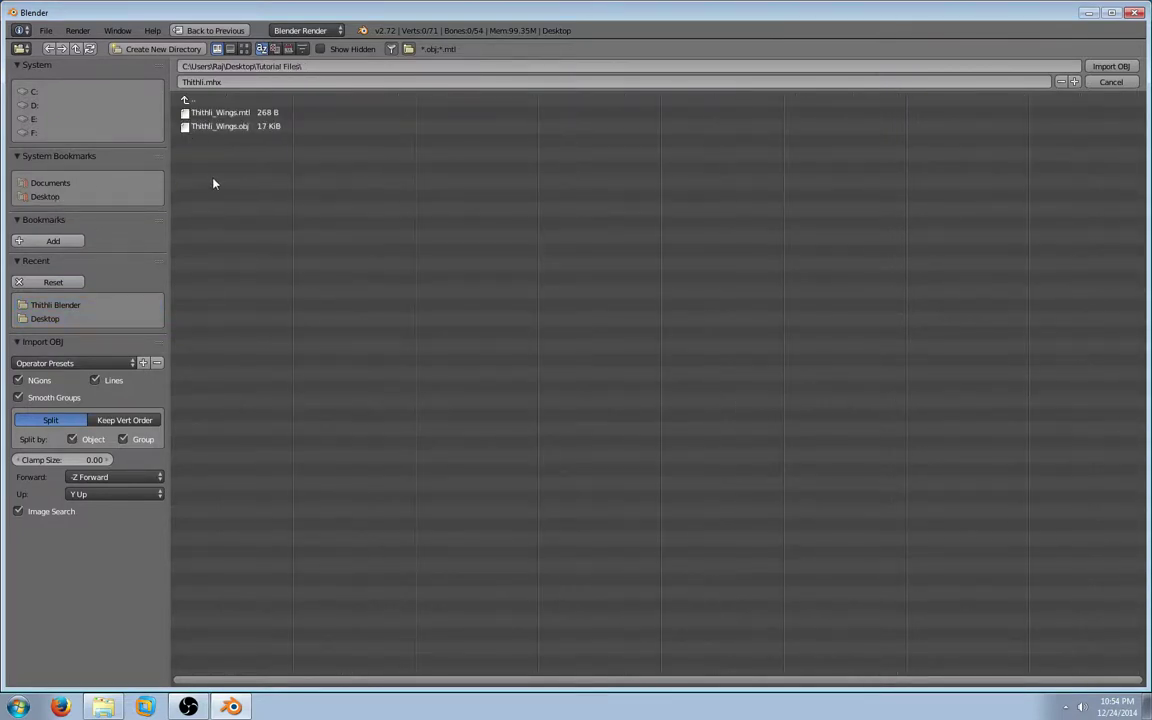
pyautogui.click(225, 126)
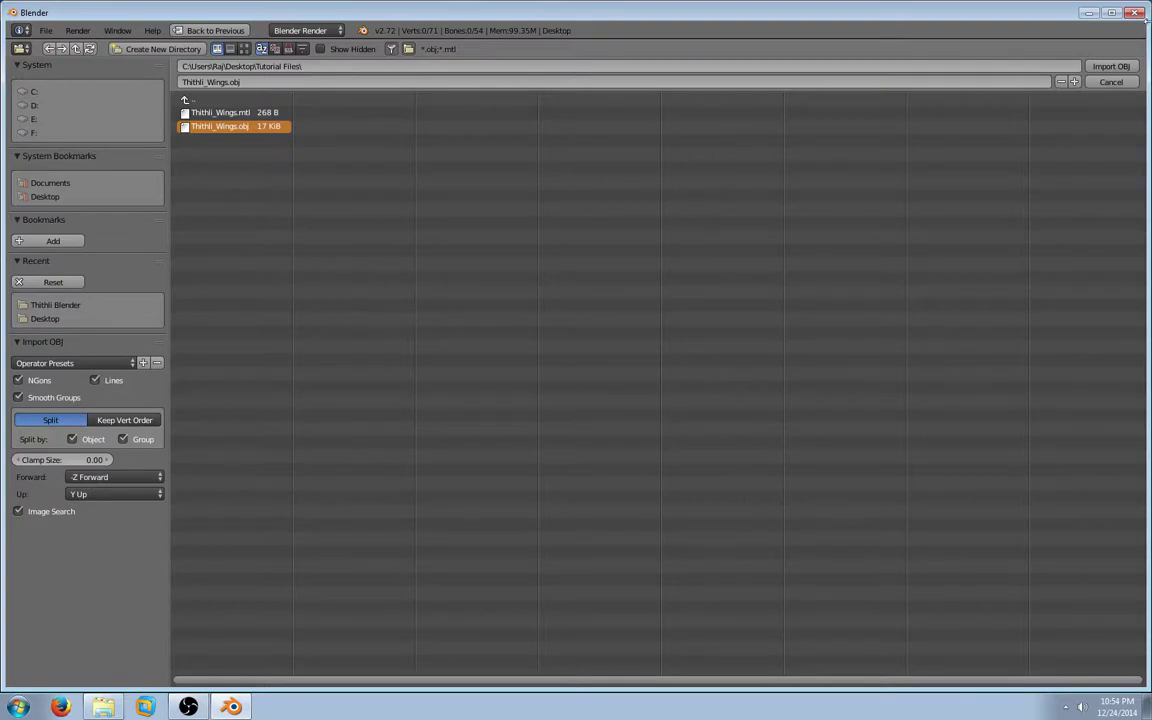
pyautogui.click(1109, 67)
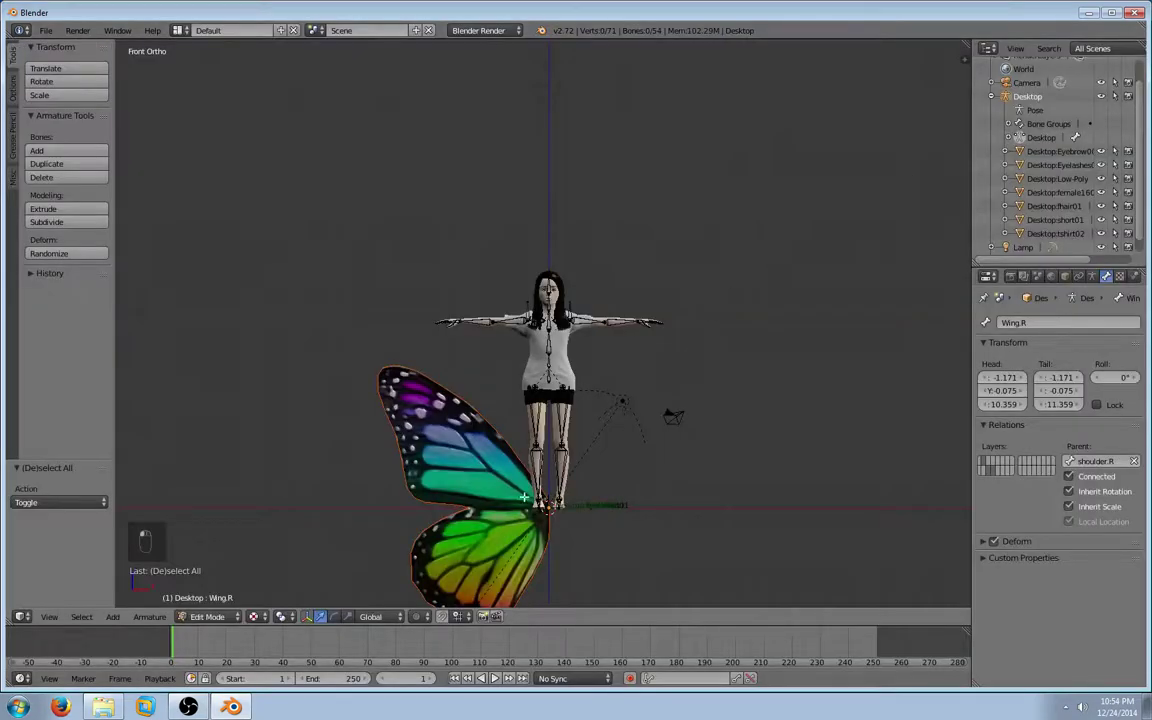
# - Leave the armature's Edit Mode, select the imported wing and raise it about 10.28 units along Z
pyautogui.scroll(2, 497, 478)
pyautogui.scroll(-2, 497, 478)
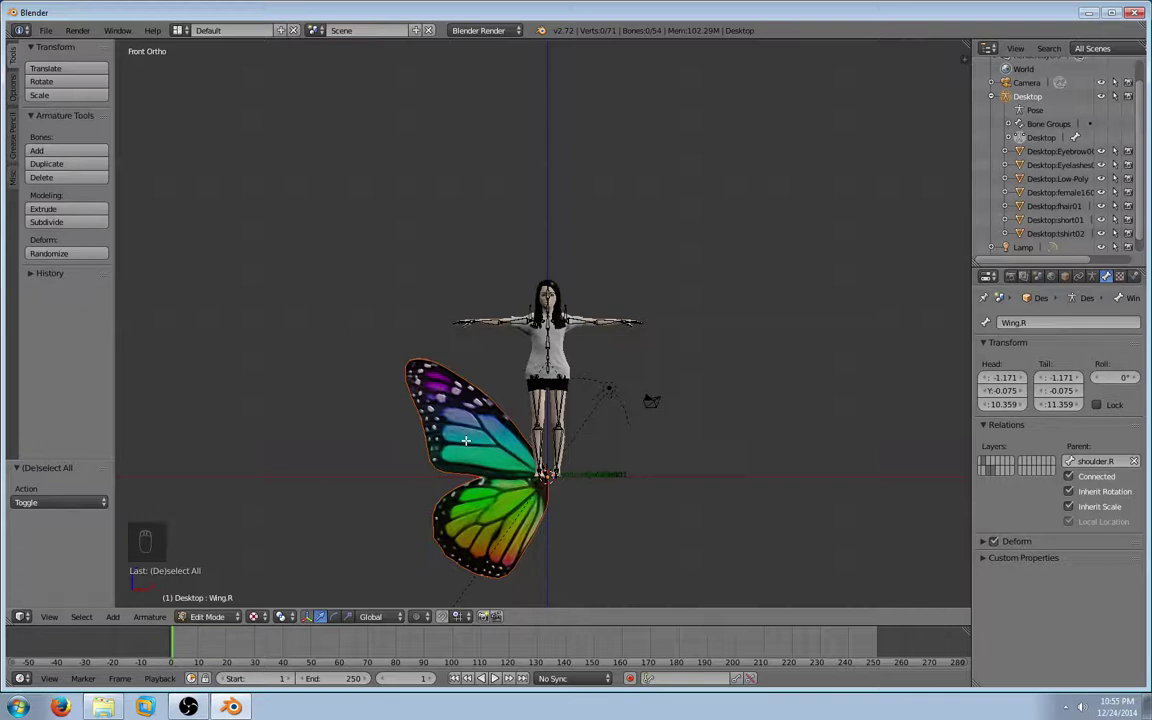
pyautogui.press('g')
pyautogui.press('Escape')
pyautogui.press('Tab')
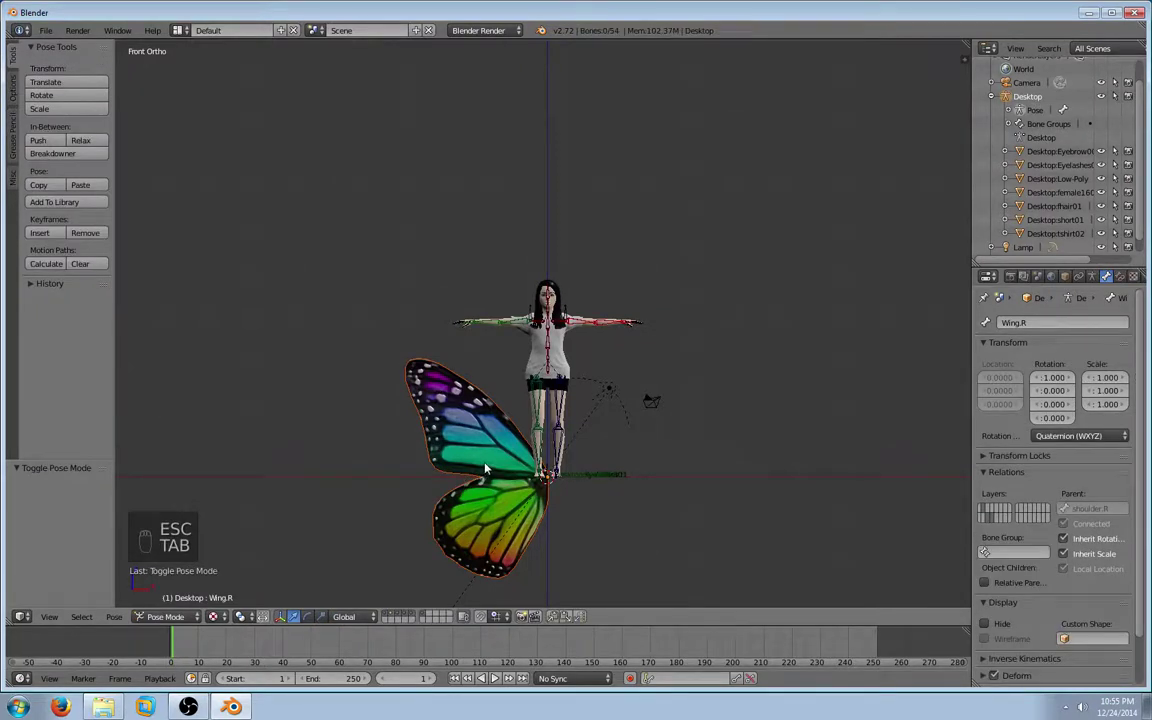
pyautogui.rightClick(507, 501)
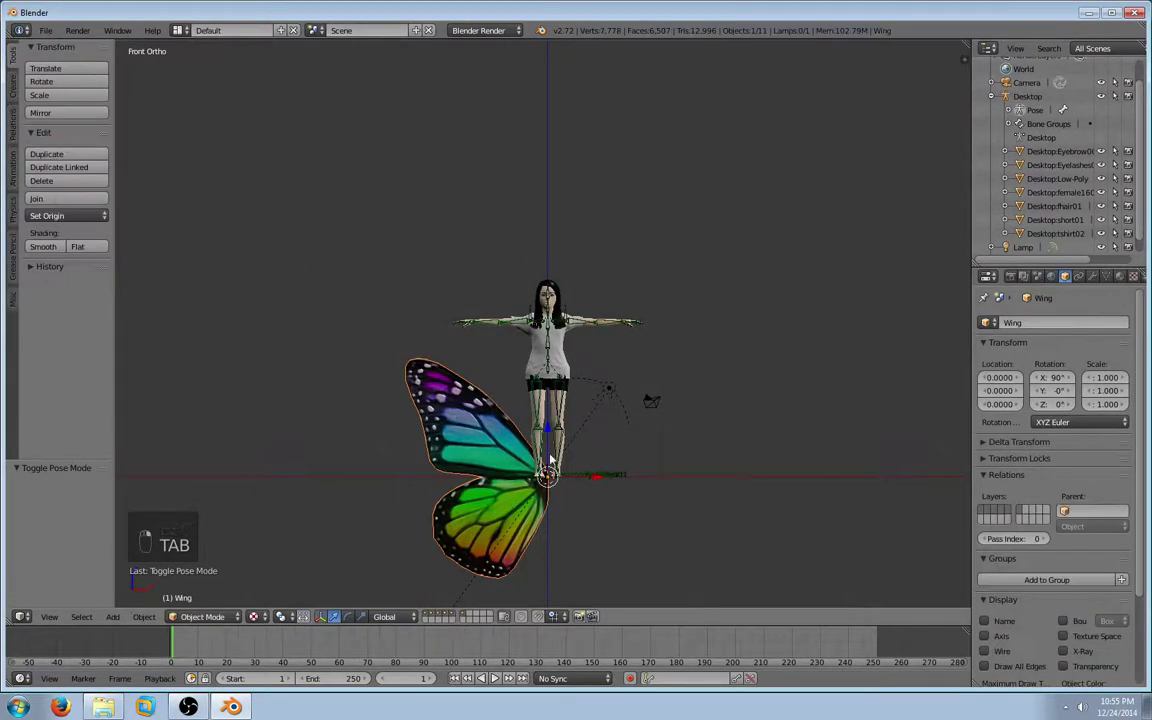
pyautogui.moveTo(547, 434); pyautogui.dragTo(547, 276)
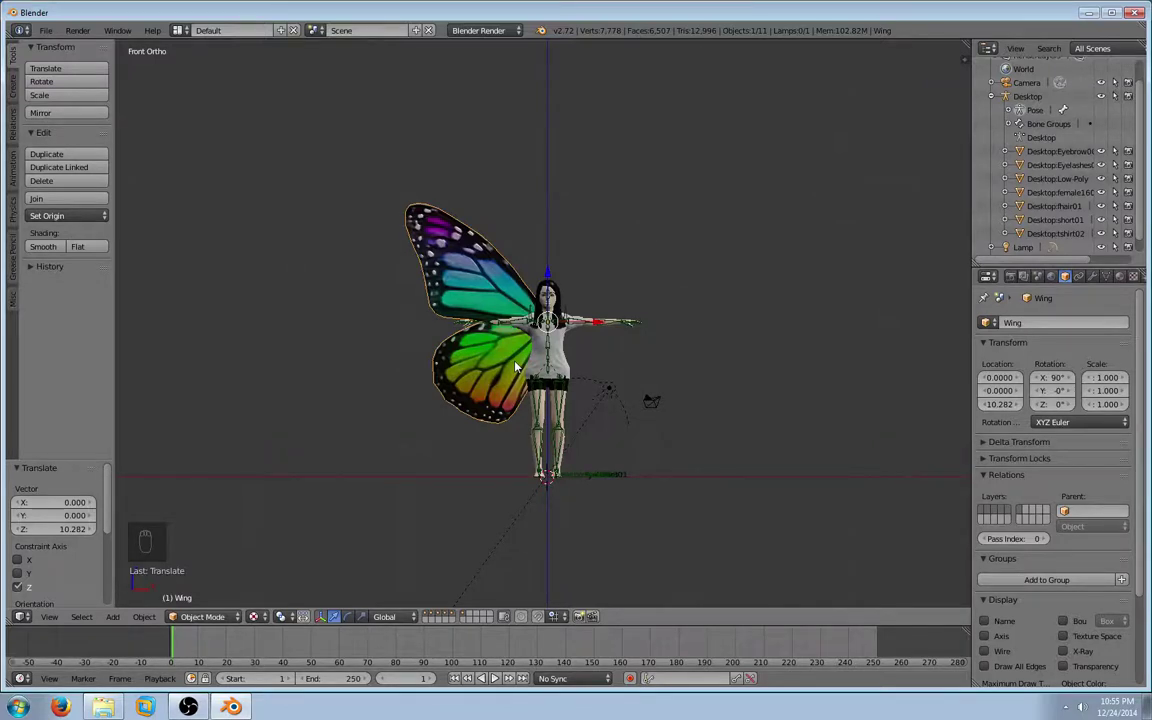
# - Move the wing about 0.82 units along Y behind the body and about -0.86 units along X
pyautogui.press('KP_3')
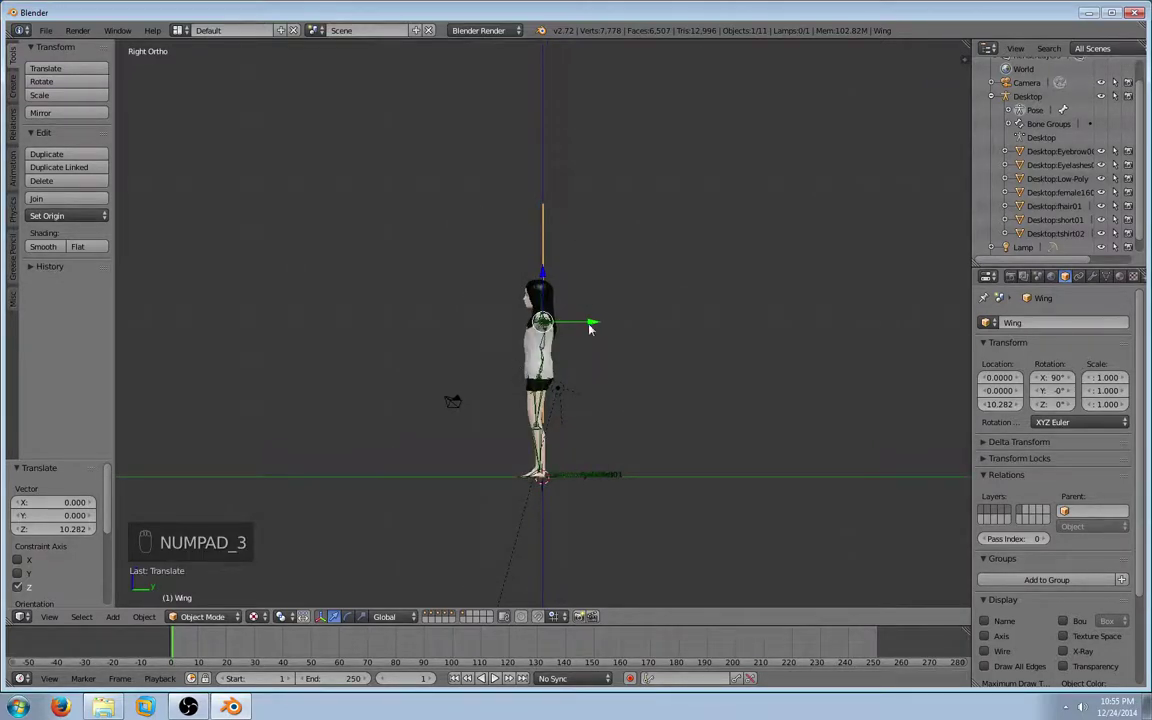
pyautogui.moveTo(592, 323); pyautogui.dragTo(607, 322)
pyautogui.press('KP_7')
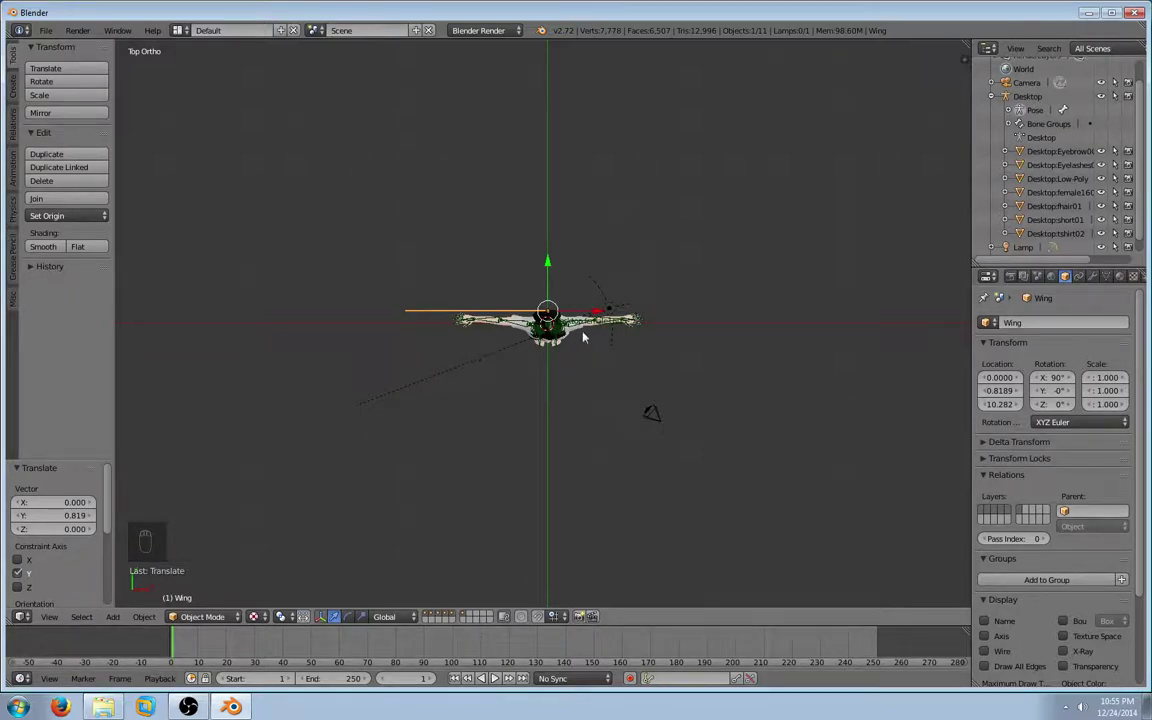
pyautogui.moveTo(609, 311); pyautogui.dragTo(590, 321)
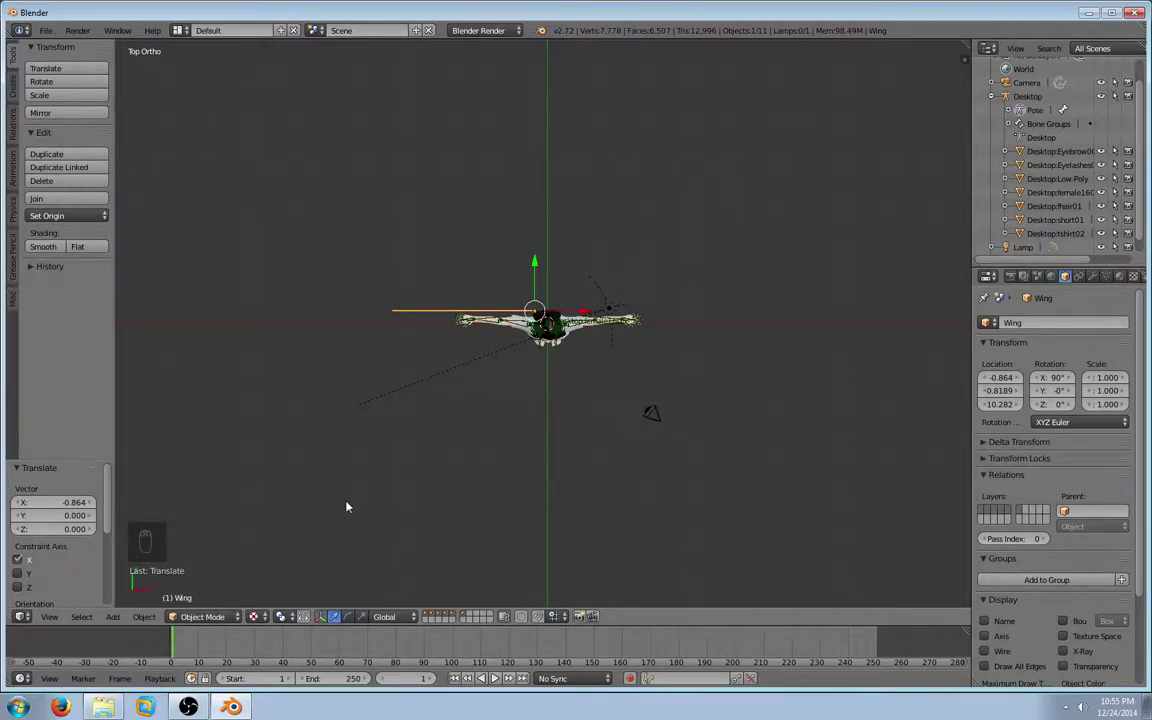
# - Rotate the wing about -21.7° around global Z and shift it about -0.5 units along Y toward the back
pyautogui.press('r')
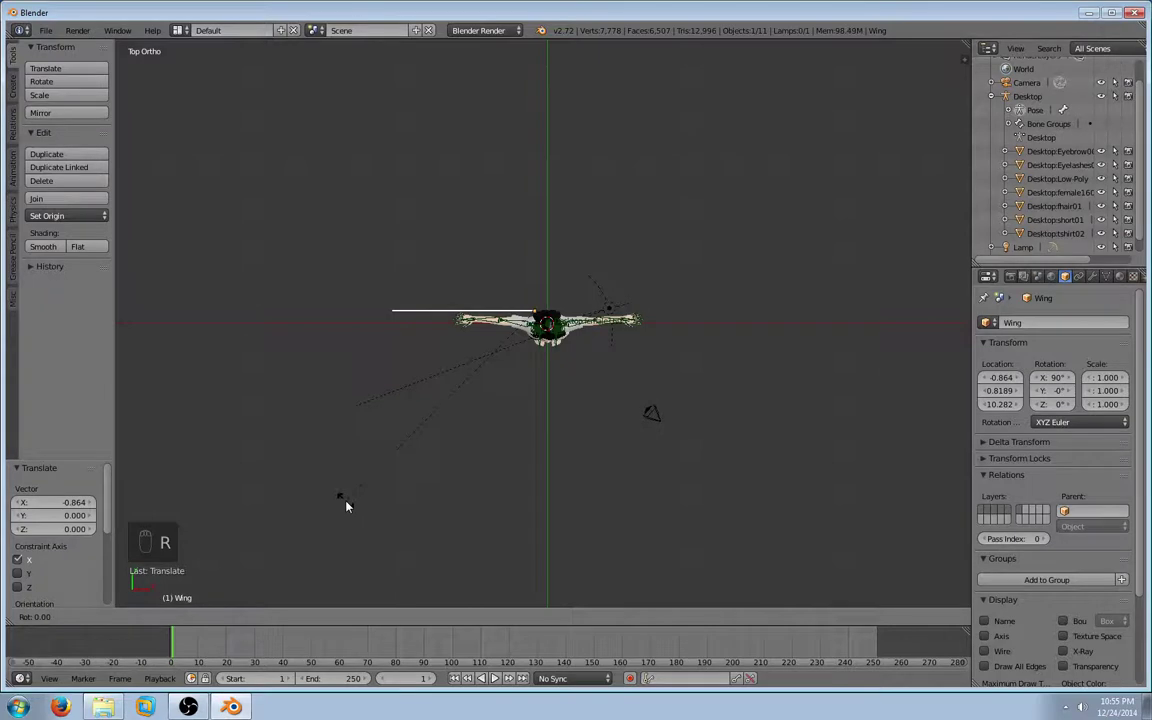
pyautogui.press('z')
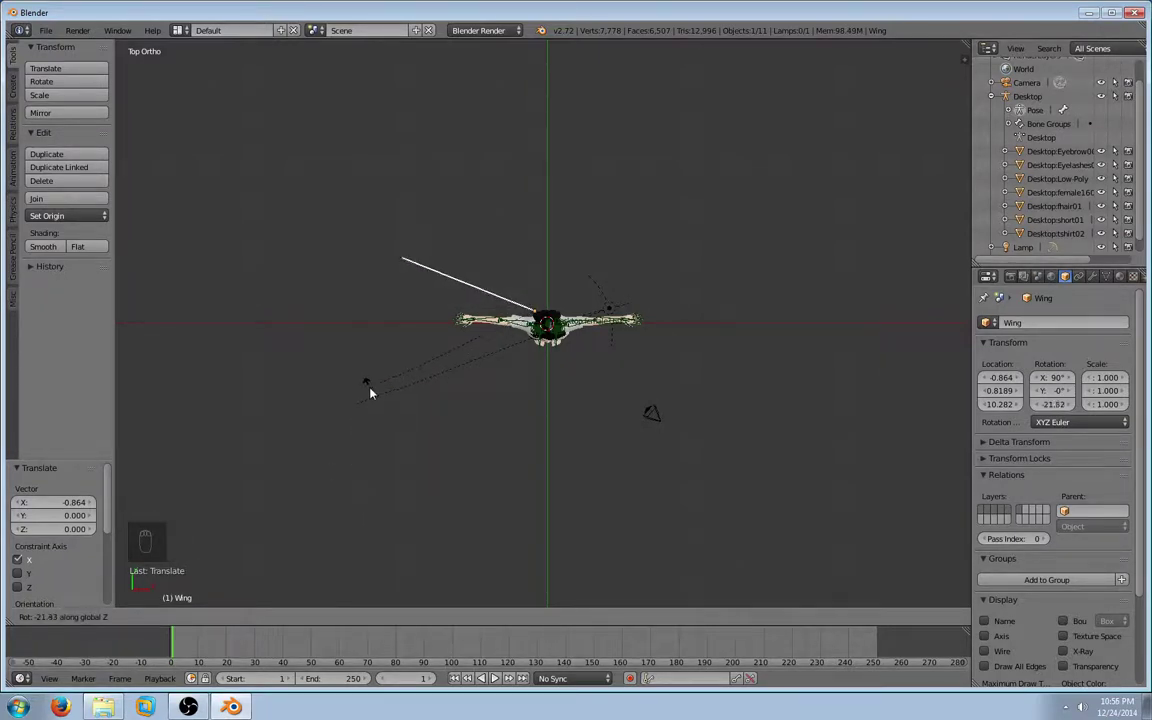
pyautogui.click(372, 393)
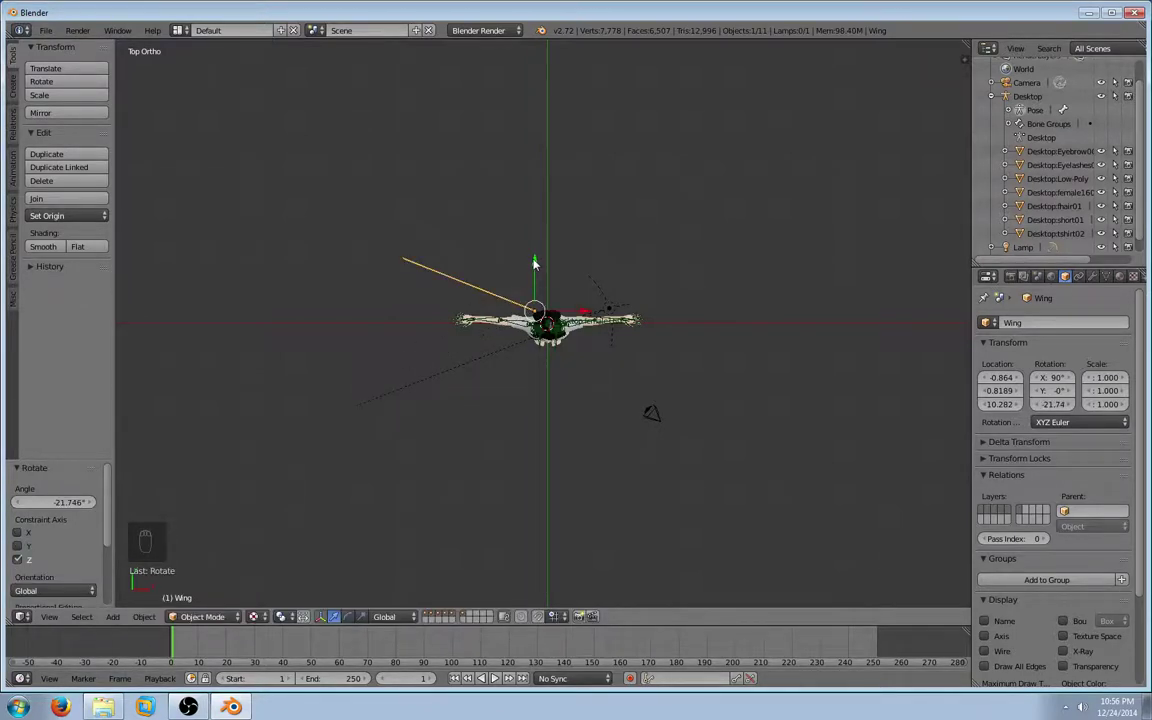
pyautogui.moveTo(534, 263); pyautogui.dragTo(534, 272)
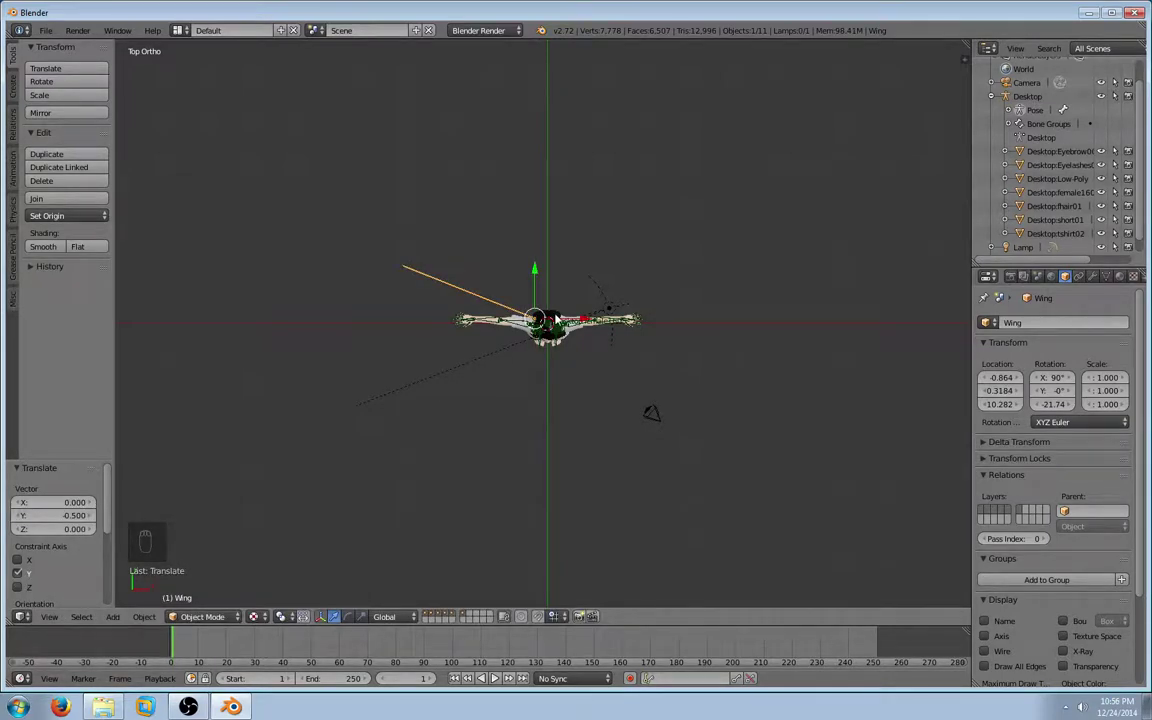
pyautogui.moveTo(537, 442); pyautogui.dragTo(466, 264, button='middle')
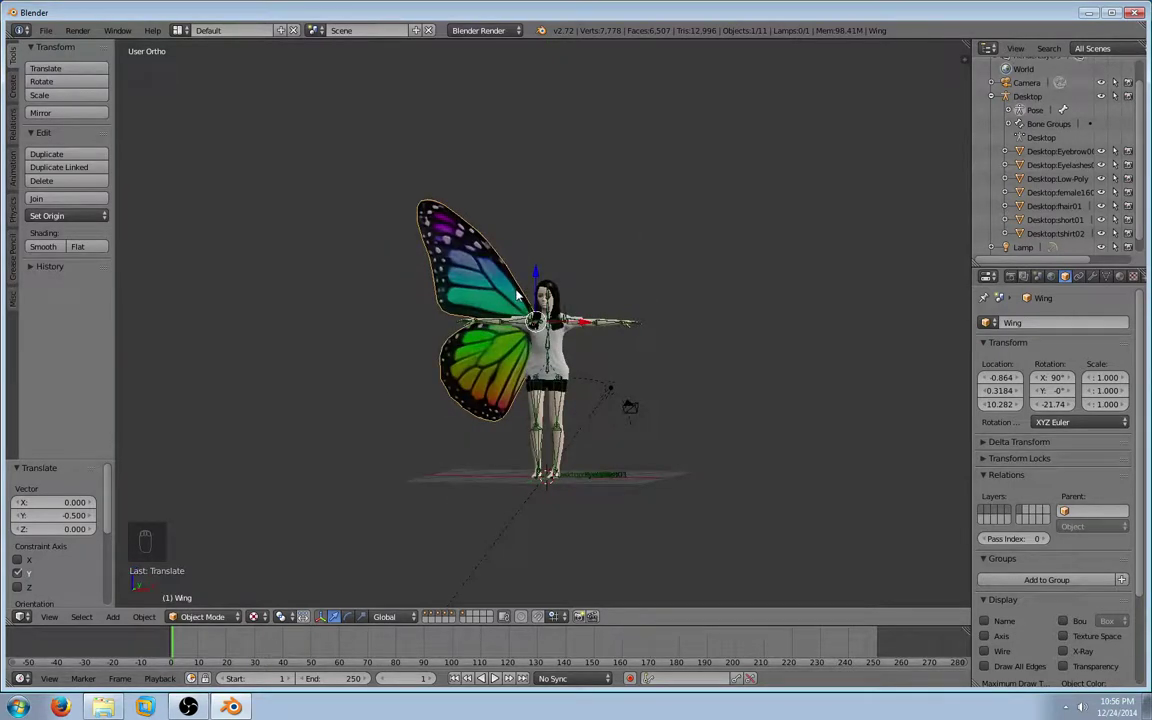
# - Set the wing's origin to the 3D cursor using the Set Origin command
pyautogui.press('KP_1')
pyautogui.scroll(3, 540, 396)
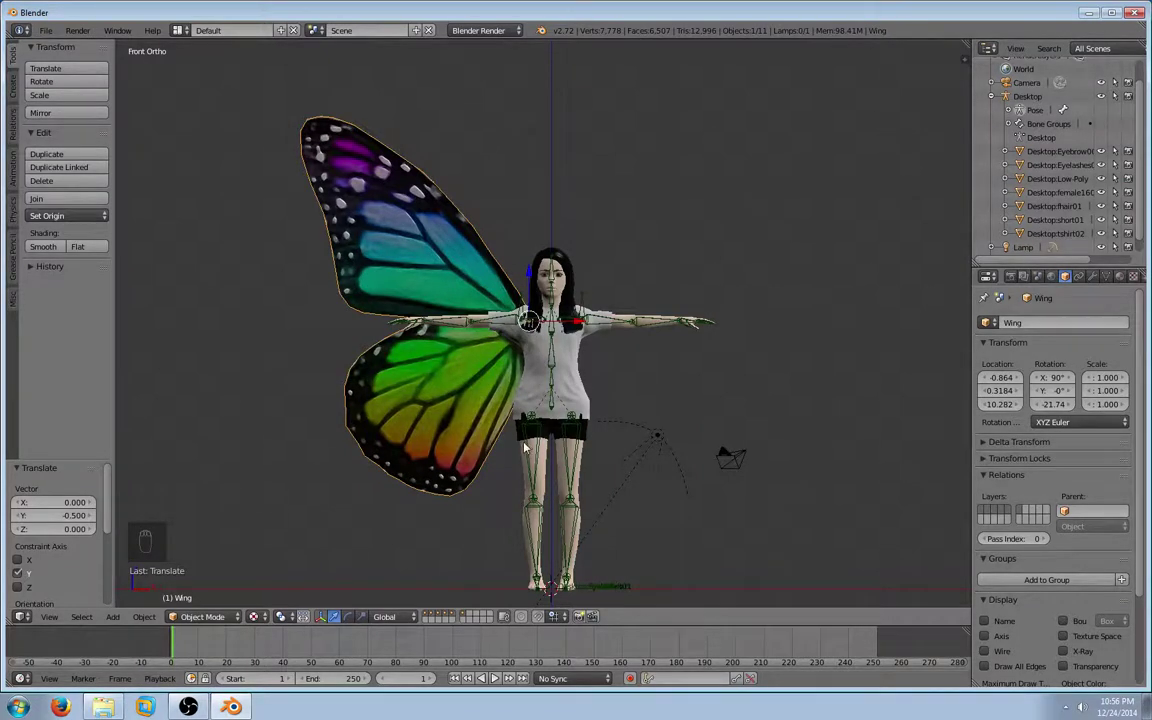
pyautogui.scroll(-1, 524, 447)
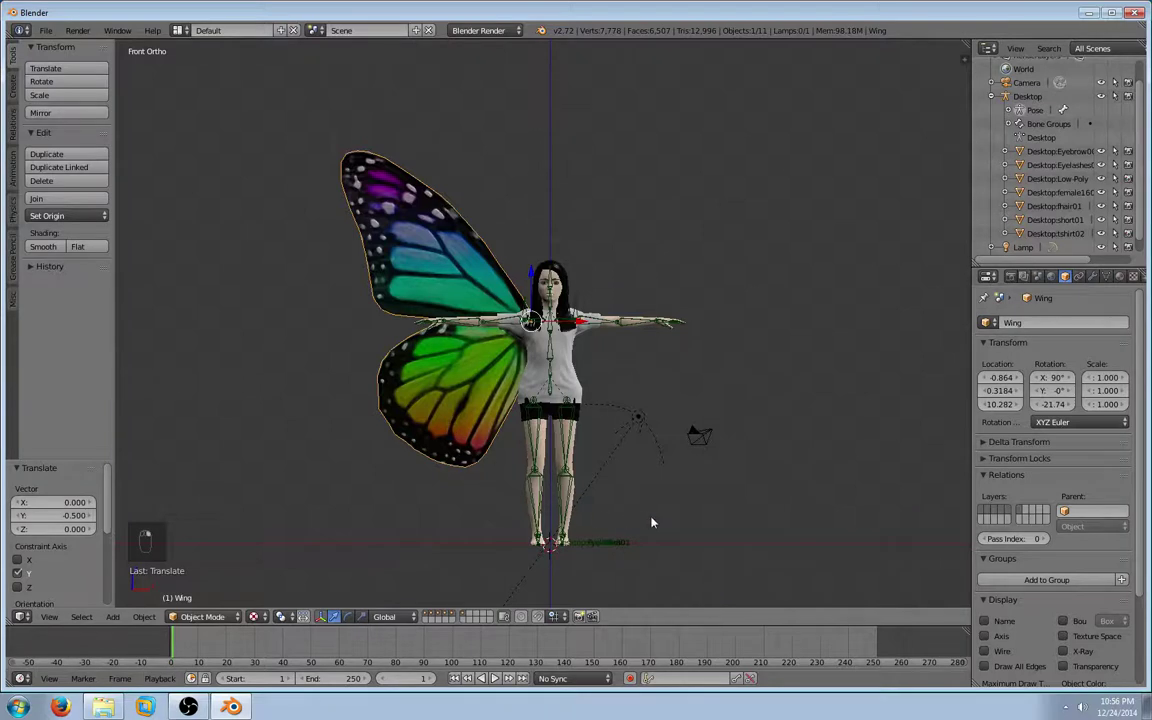
pyautogui.press('space')
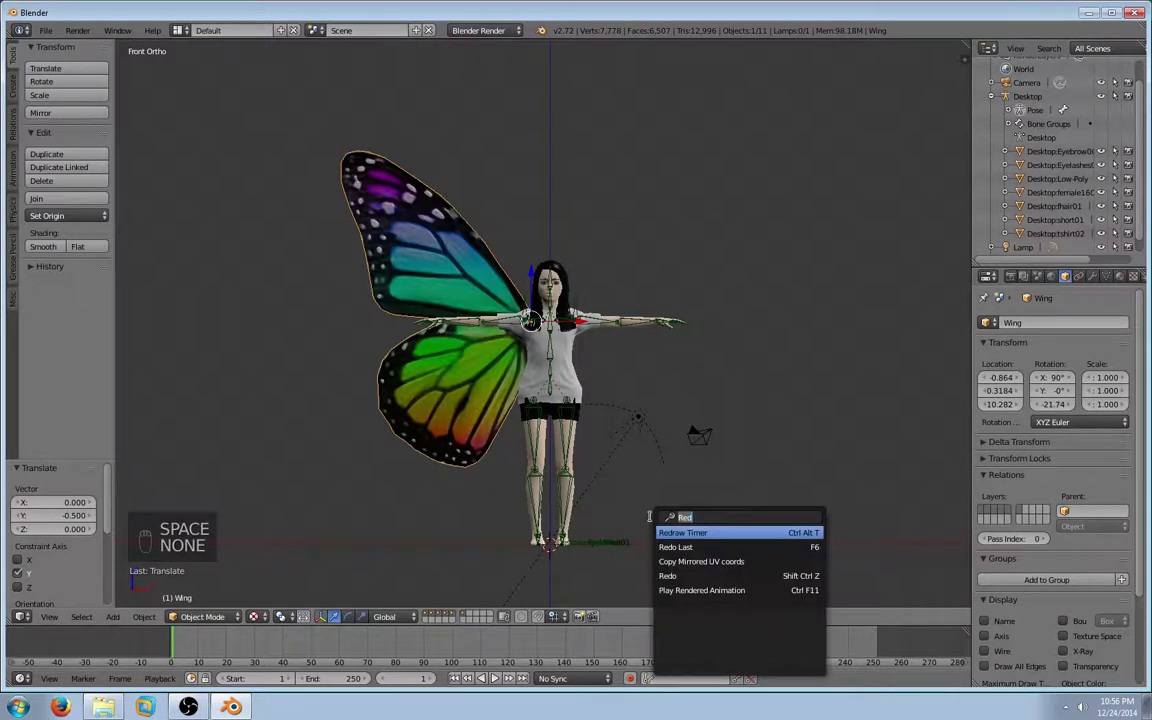
pyautogui.write('set ori')
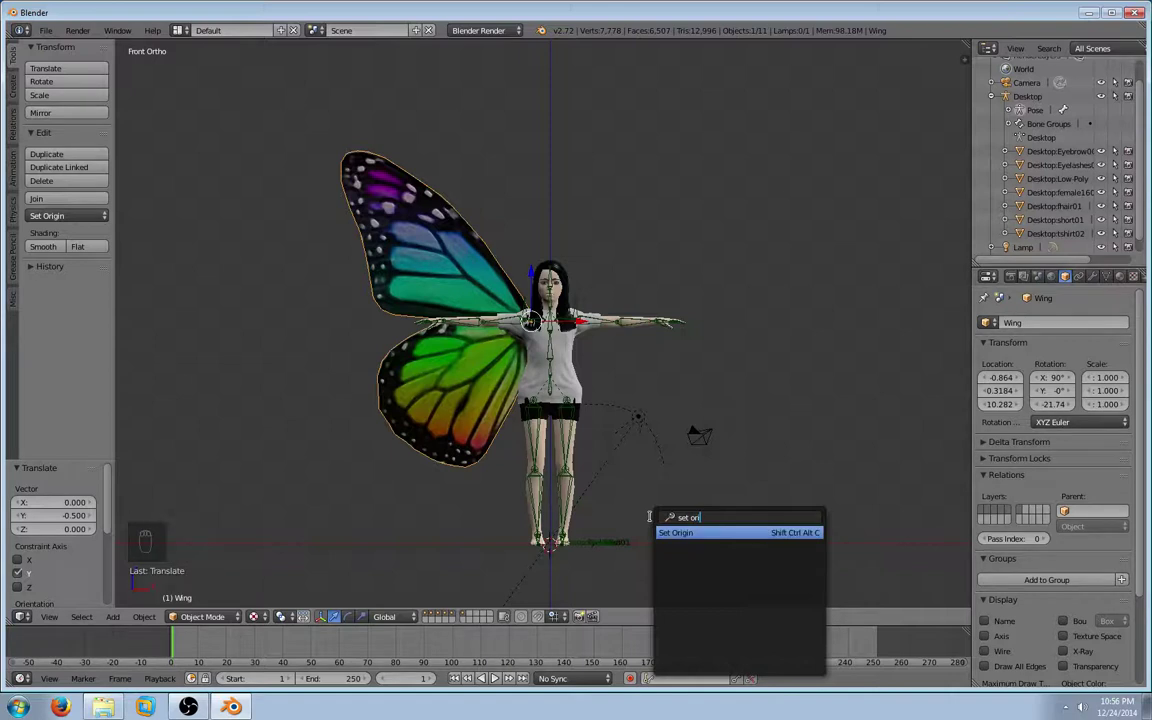
pyautogui.press('Return')
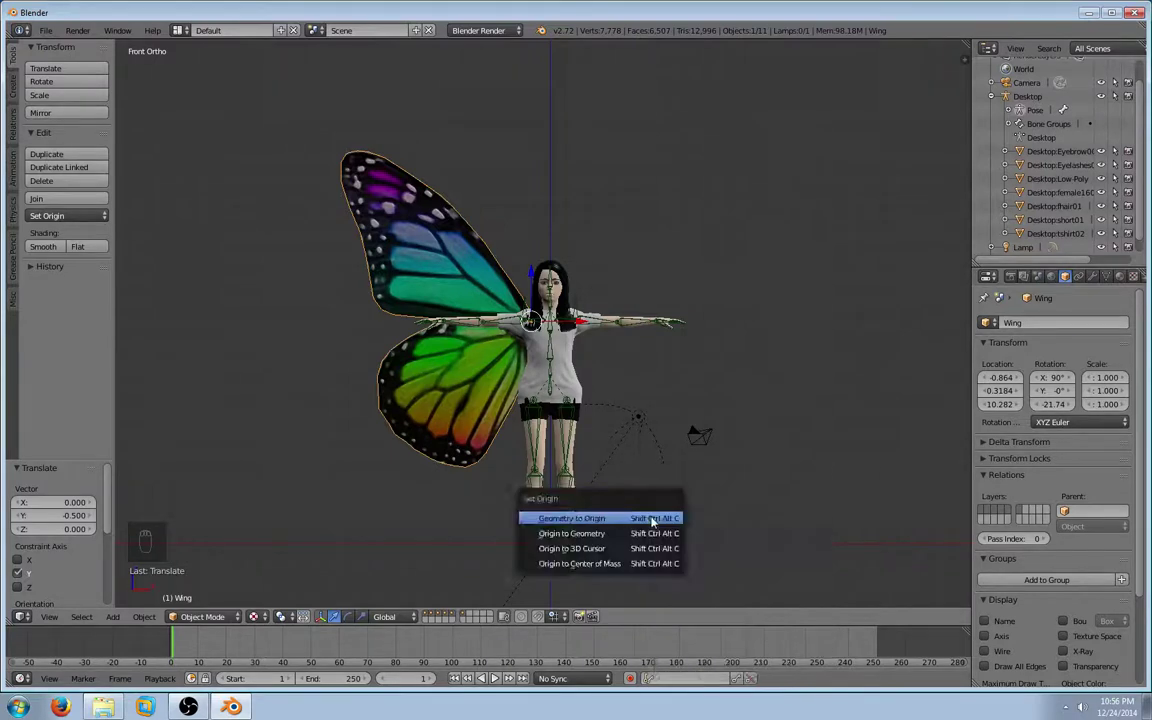
pyautogui.click(604, 551)
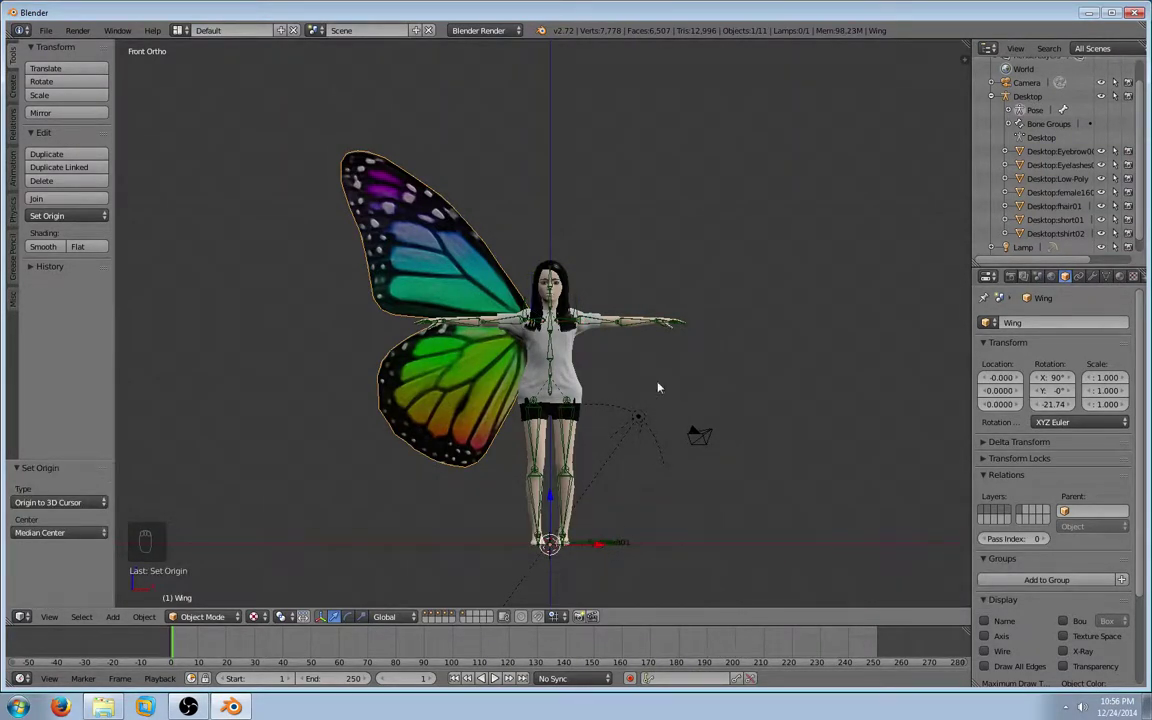
# - Try mirroring the wing across X with a Mirror modifier that has Merge and Vertex Groups turned off, and check it from above
pyautogui.scroll(2, 655, 325)
pyautogui.scroll(-3, 650, 328)
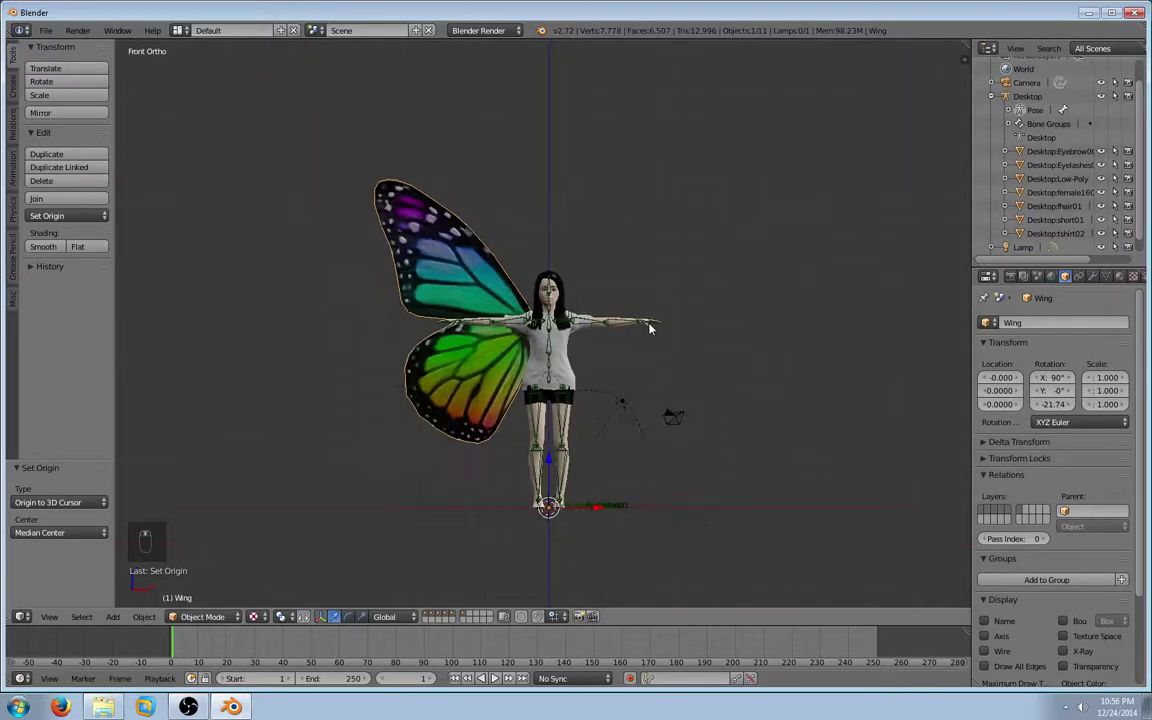
pyautogui.moveTo(676, 342)
pyautogui.mouseDown(button='middle')
pyautogui.moveTo(680, 431)
pyautogui.moveTo(676, 360)
pyautogui.mouseUp(button='middle')
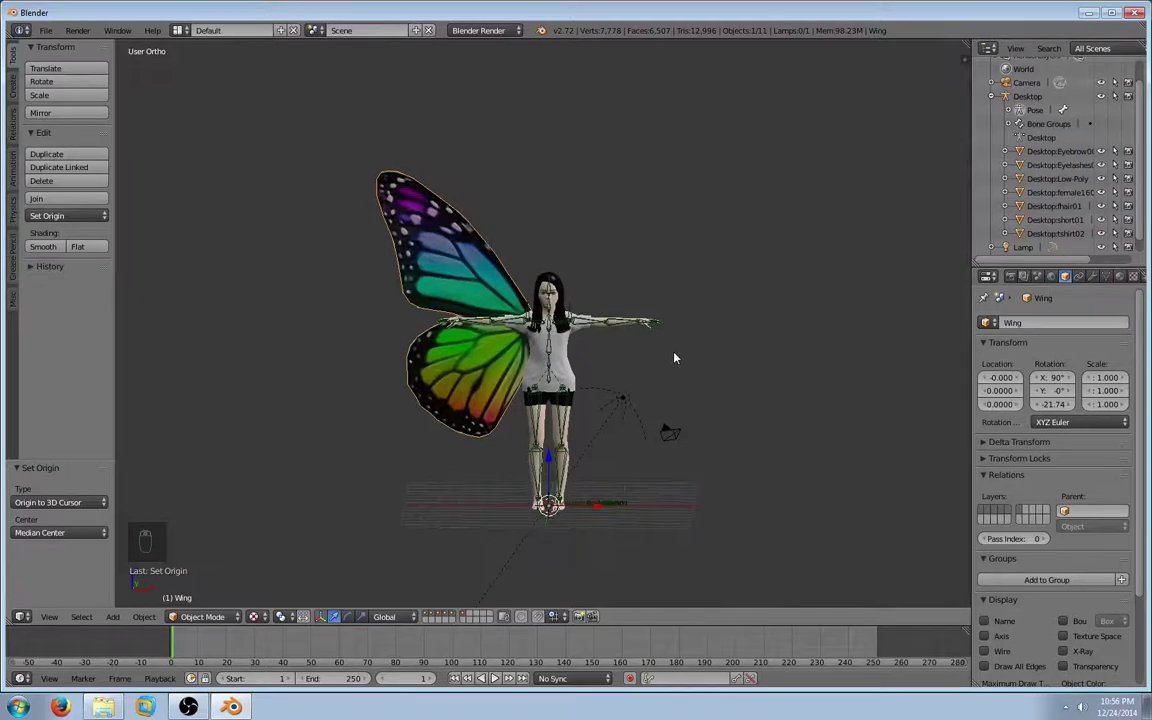
pyautogui.press('KP_1')
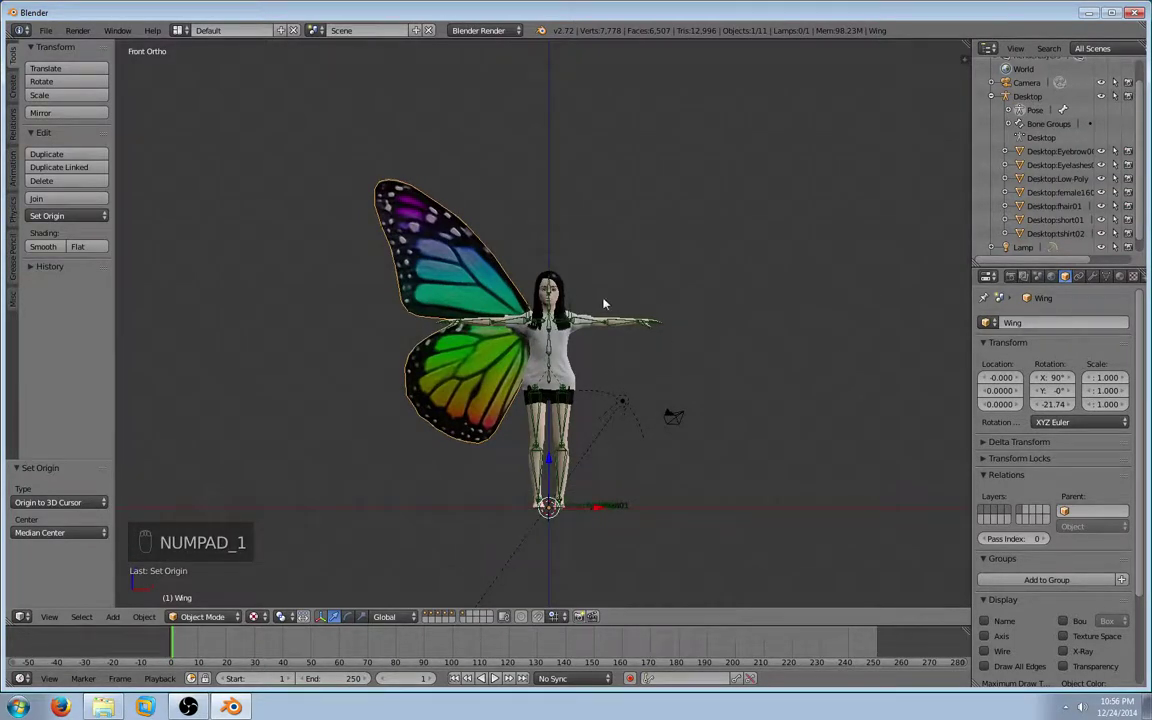
pyautogui.click(1092, 276)
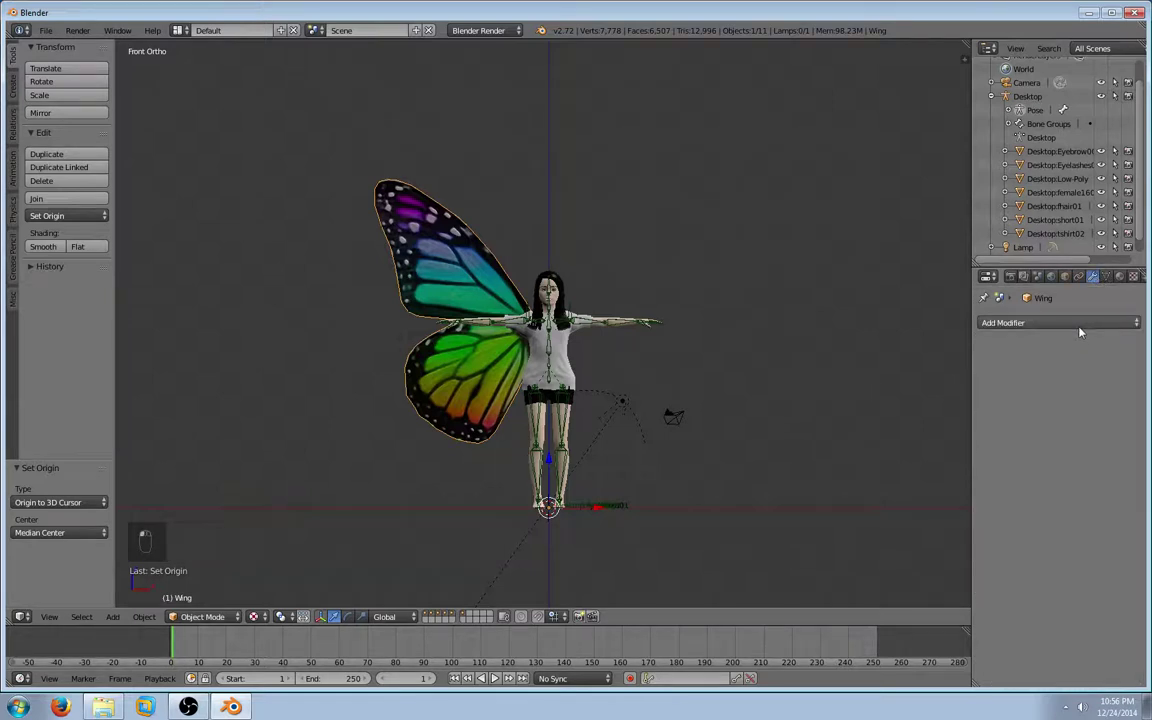
pyautogui.click(1078, 323)
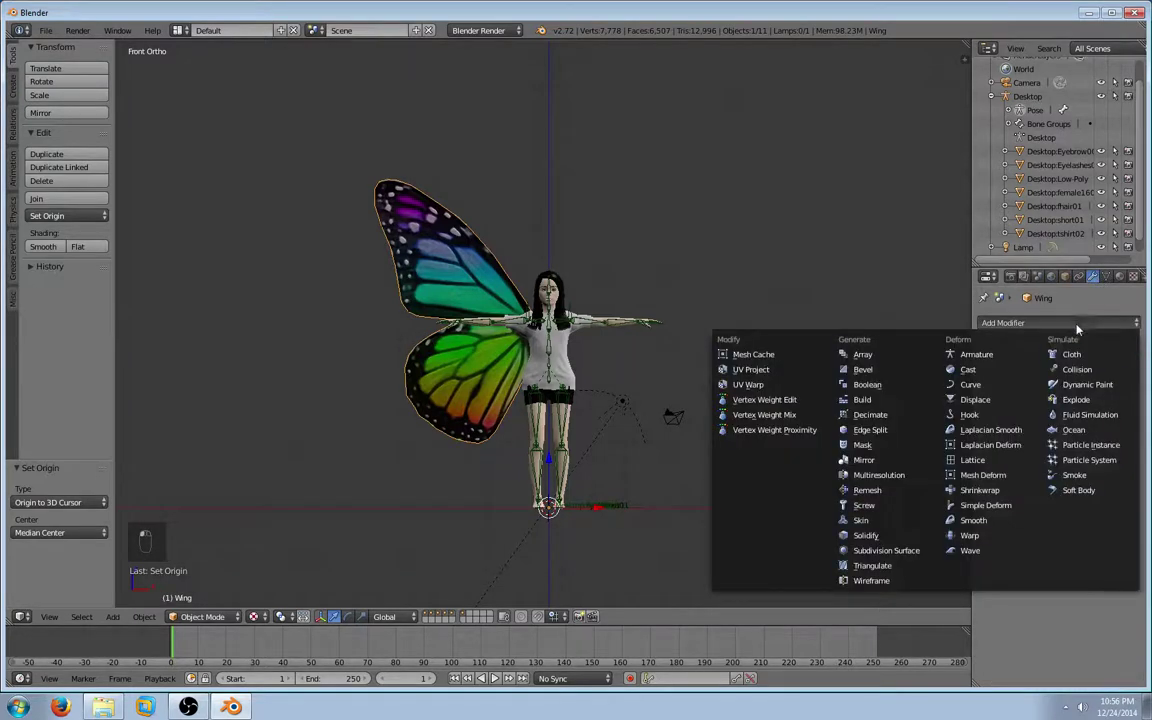
pyautogui.click(866, 462)
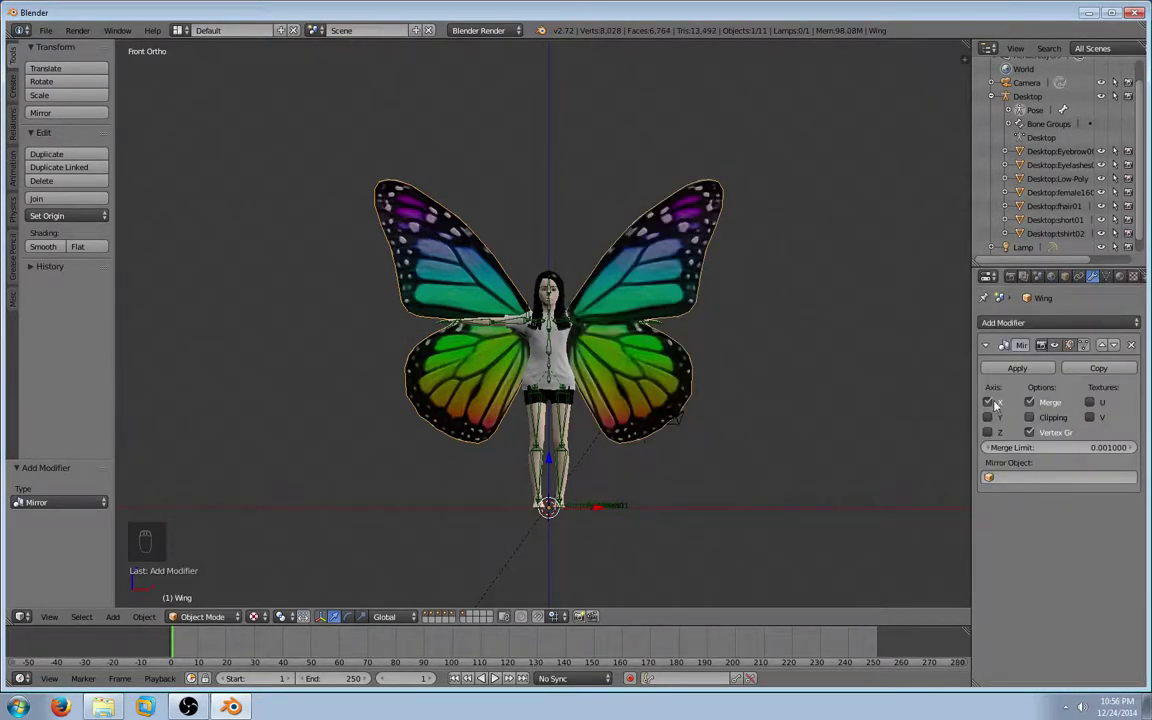
pyautogui.click(1030, 402)
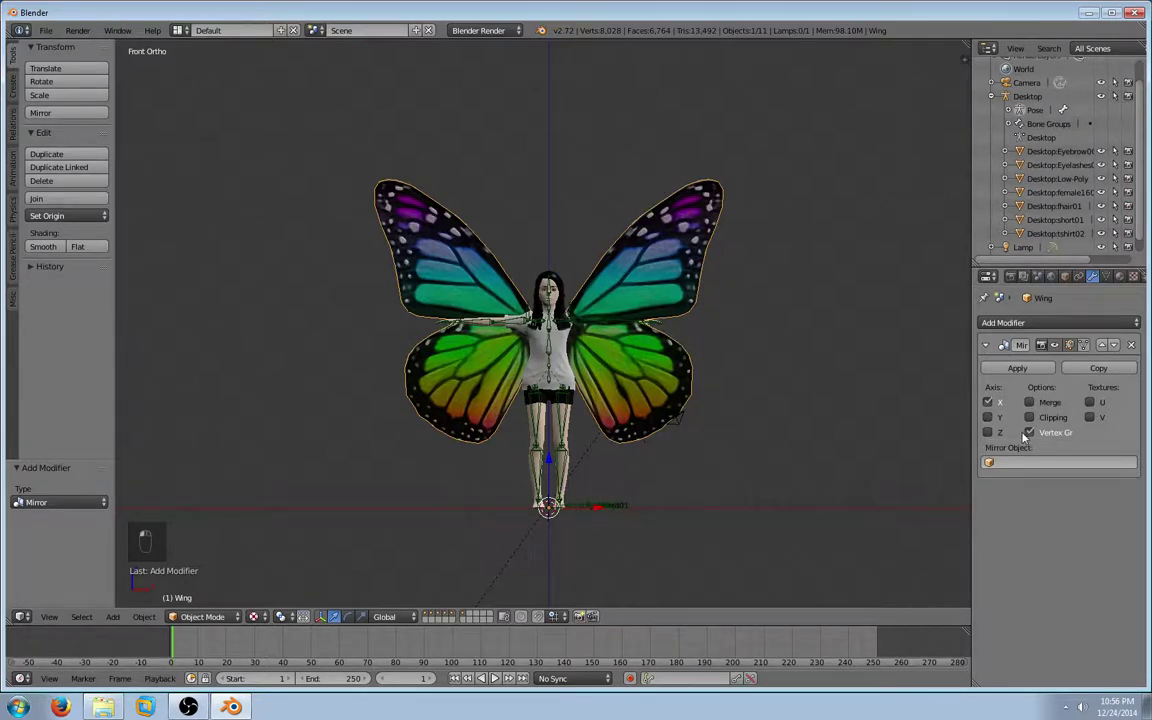
pyautogui.click(1028, 432)
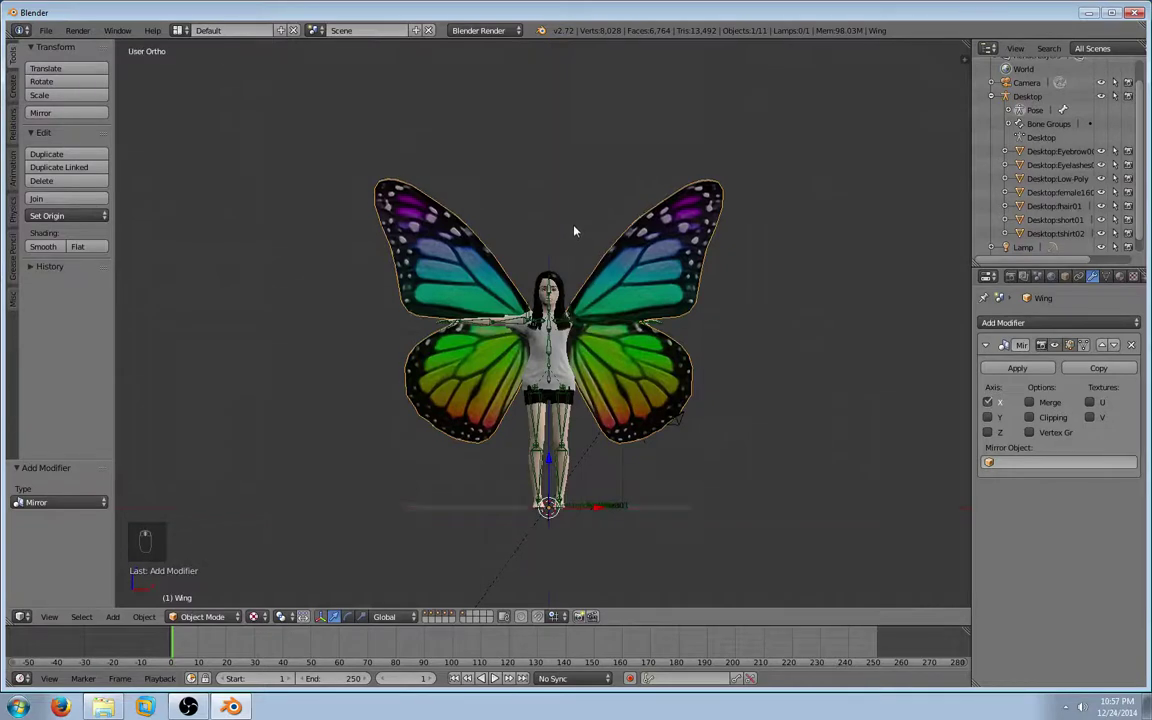
pyautogui.moveTo(576, 234); pyautogui.dragTo(583, 367, button='middle')
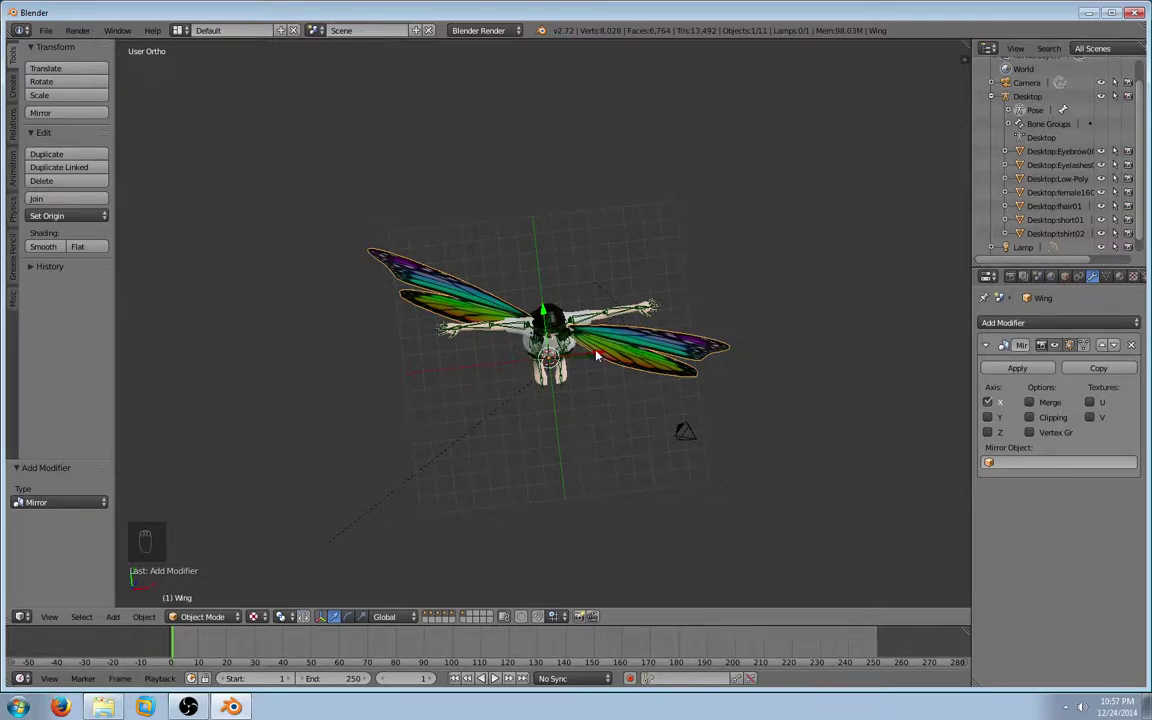
pyautogui.press('KP_1')
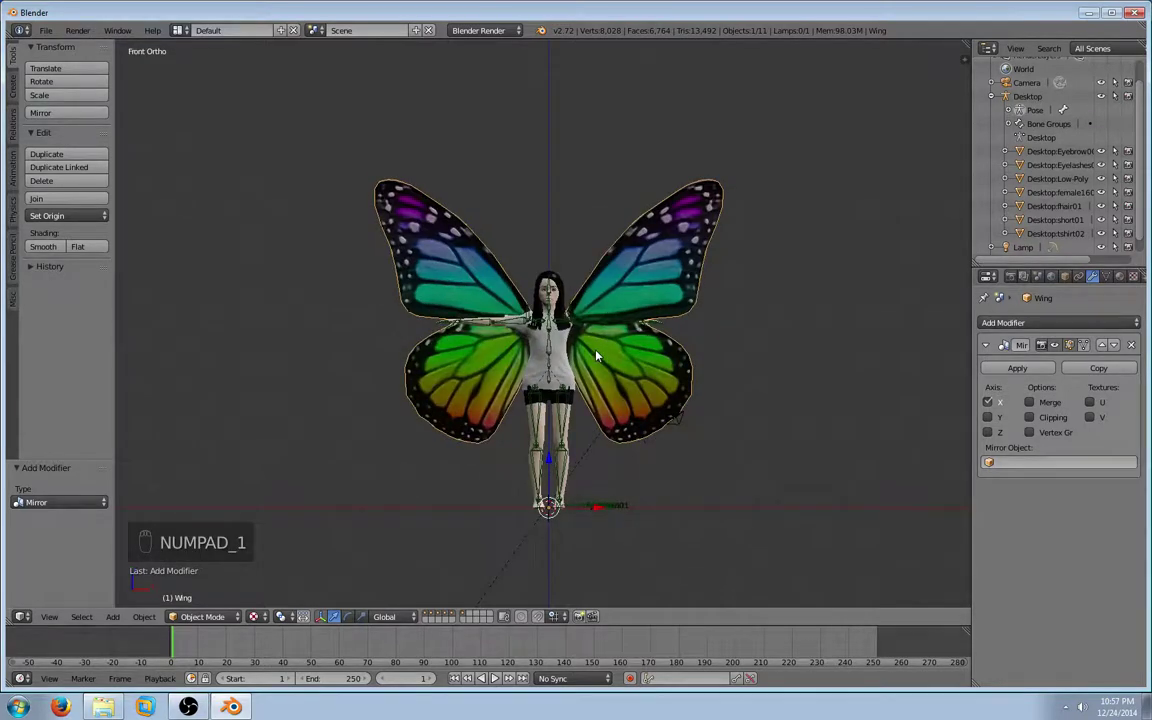
# - Undo the Mirror modifier and its option changes on the wing
pyautogui.hotkey('ctrl', 'z')
pyautogui.hotkey('ctrl', 'z')
pyautogui.hotkey('ctrl', 'z')
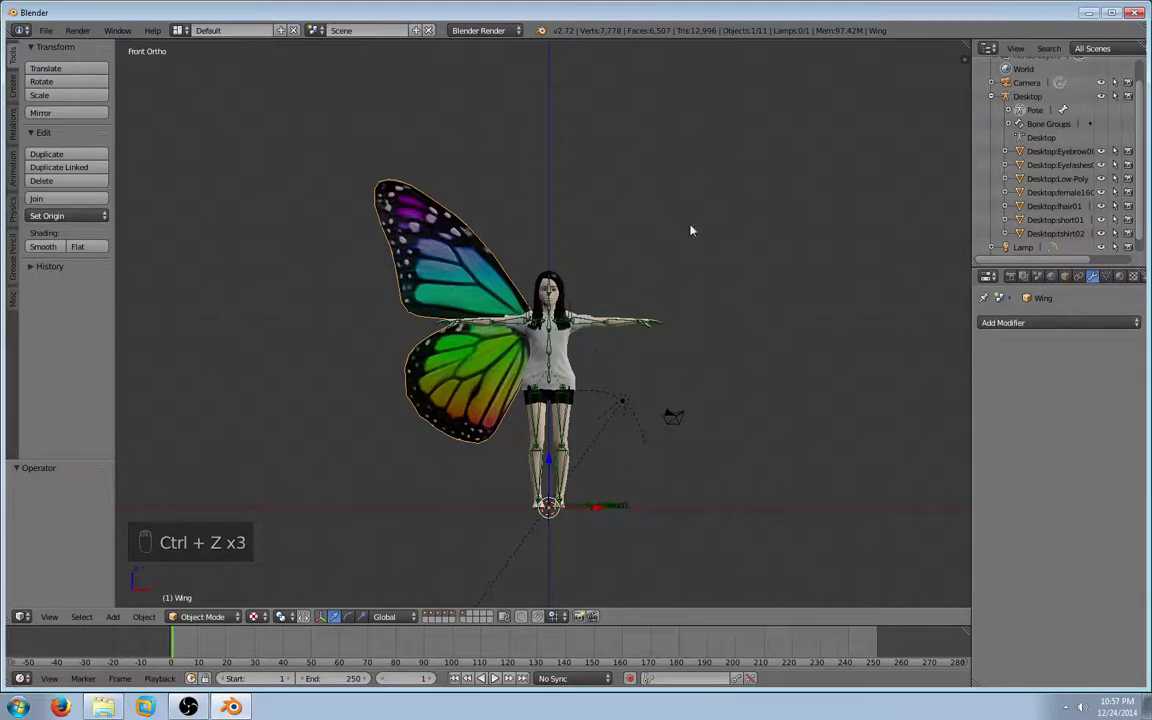
# - Apply the wing's rotation to its object data
pyautogui.scroll(1, 641, 428)
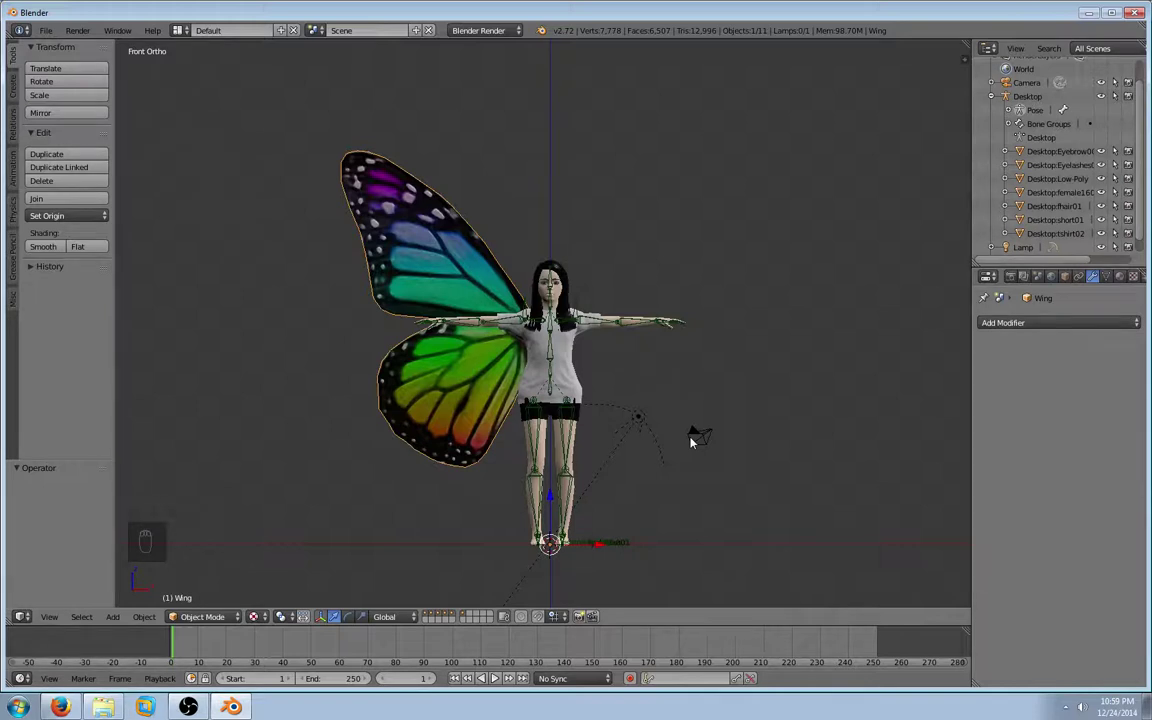
pyautogui.hotkey('ctrl', 'a')
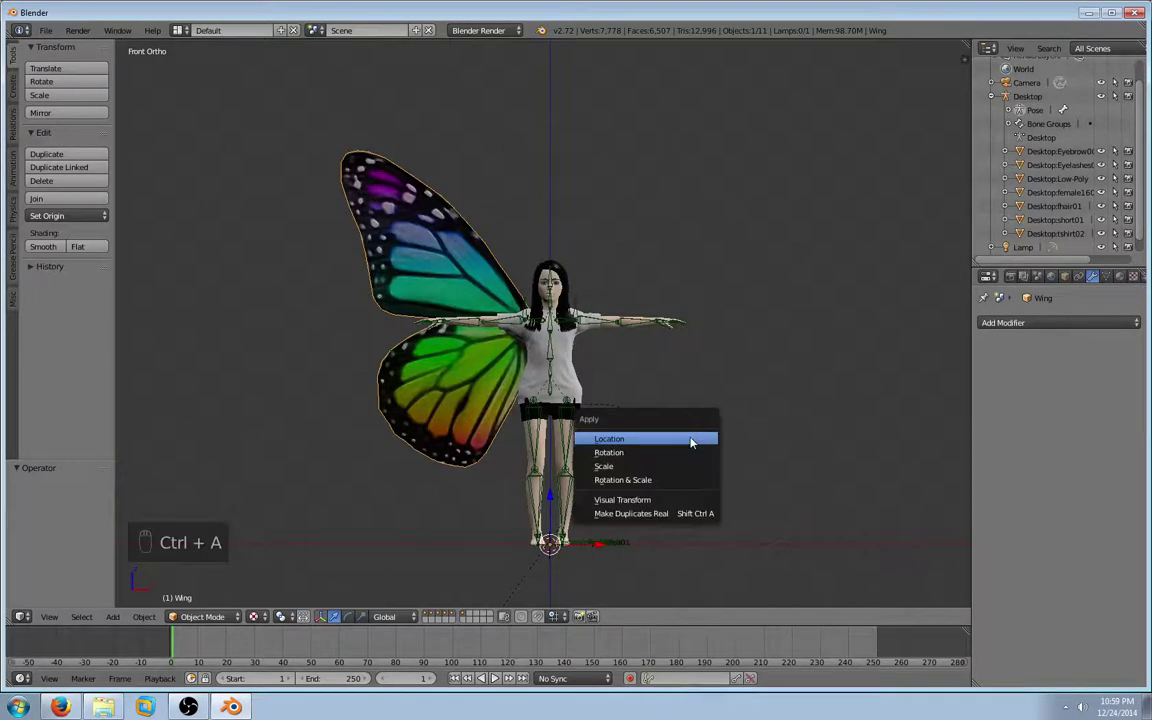
pyautogui.click(629, 456)
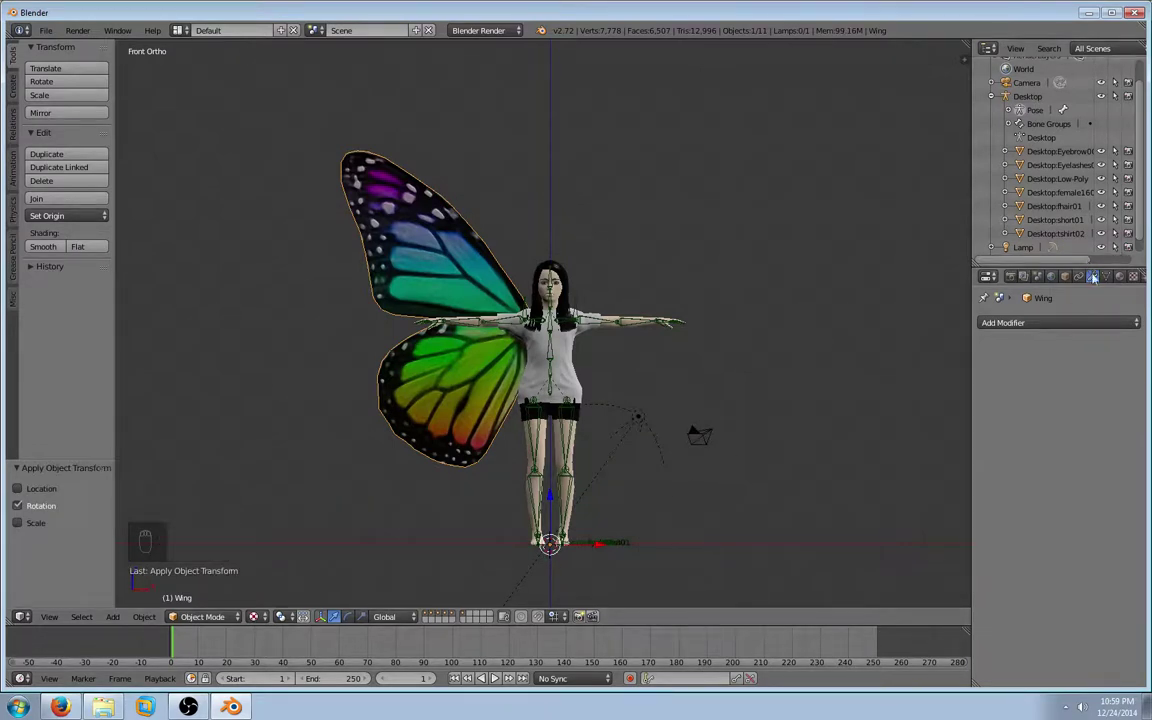
# - Add a Mirror modifier along the X axis to the wing and check both wings from the front
pyautogui.click(1040, 323)
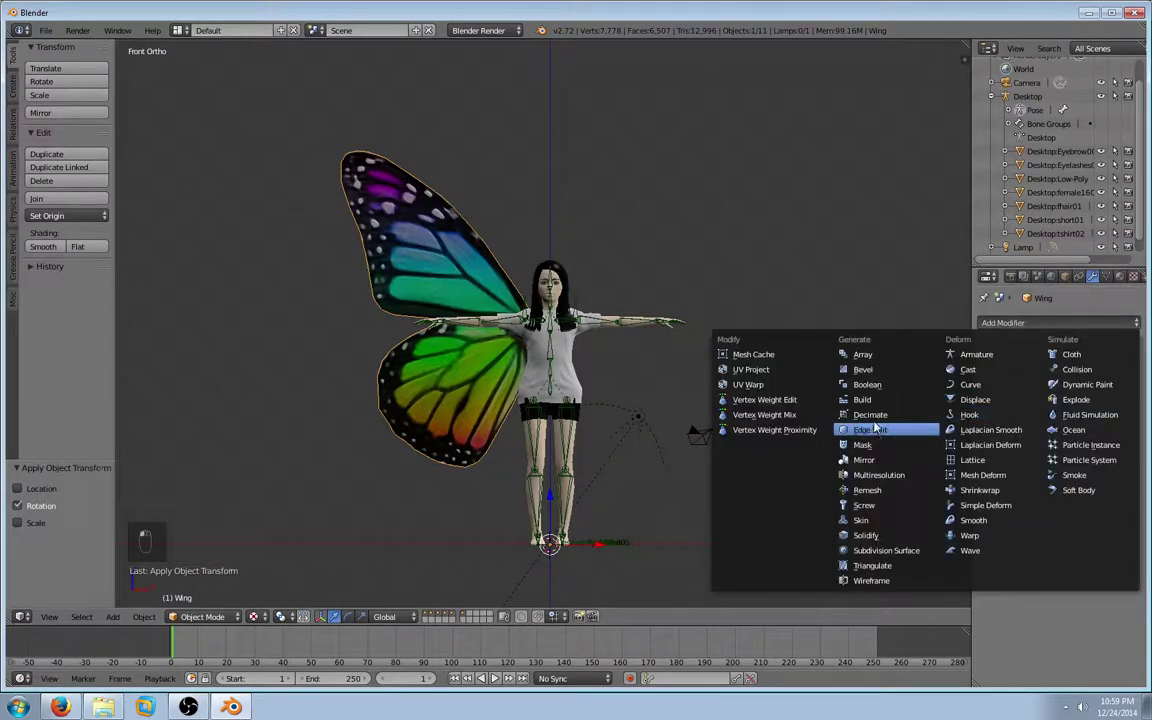
pyautogui.click(866, 461)
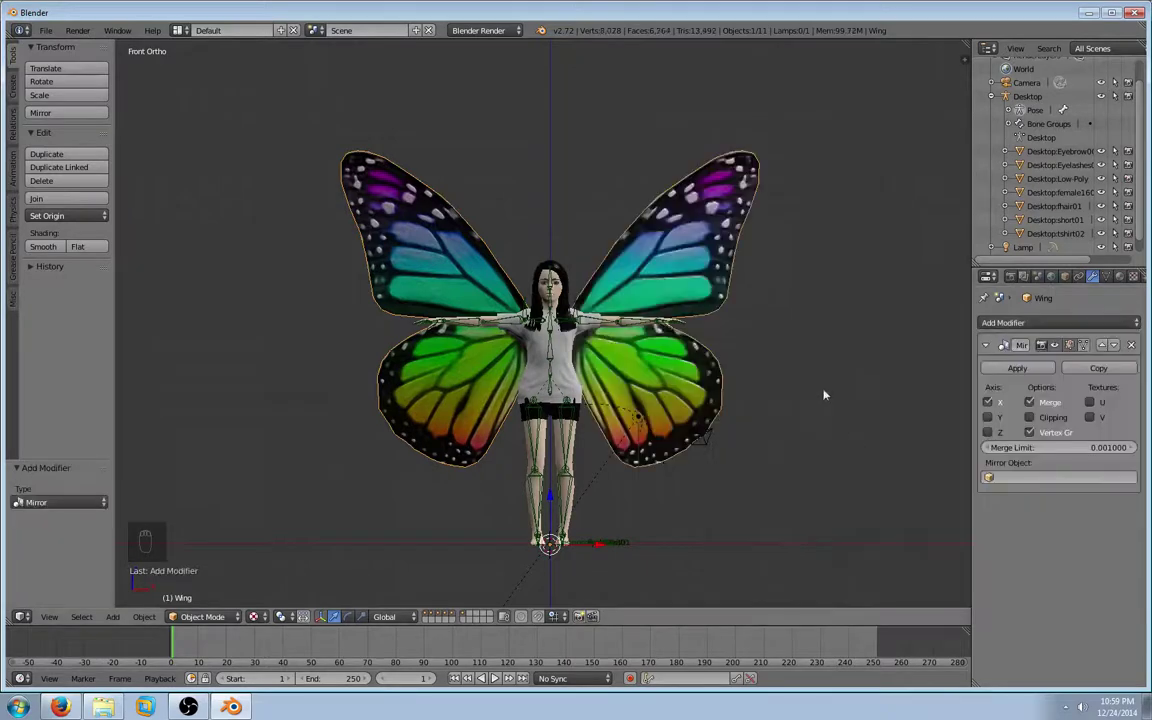
pyautogui.moveTo(567, 197)
pyautogui.mouseDown(button='middle')
pyautogui.moveTo(560, 352)
pyautogui.moveTo(579, 198)
pyautogui.mouseUp(button='middle')
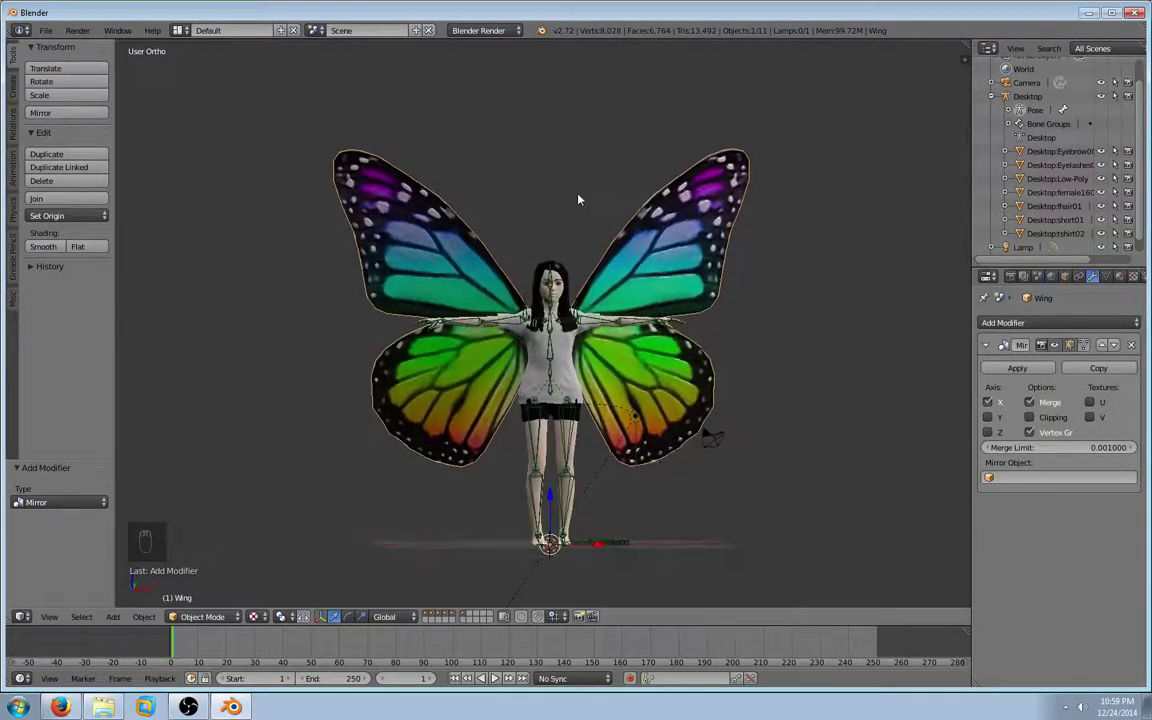
pyautogui.press('KP_1')
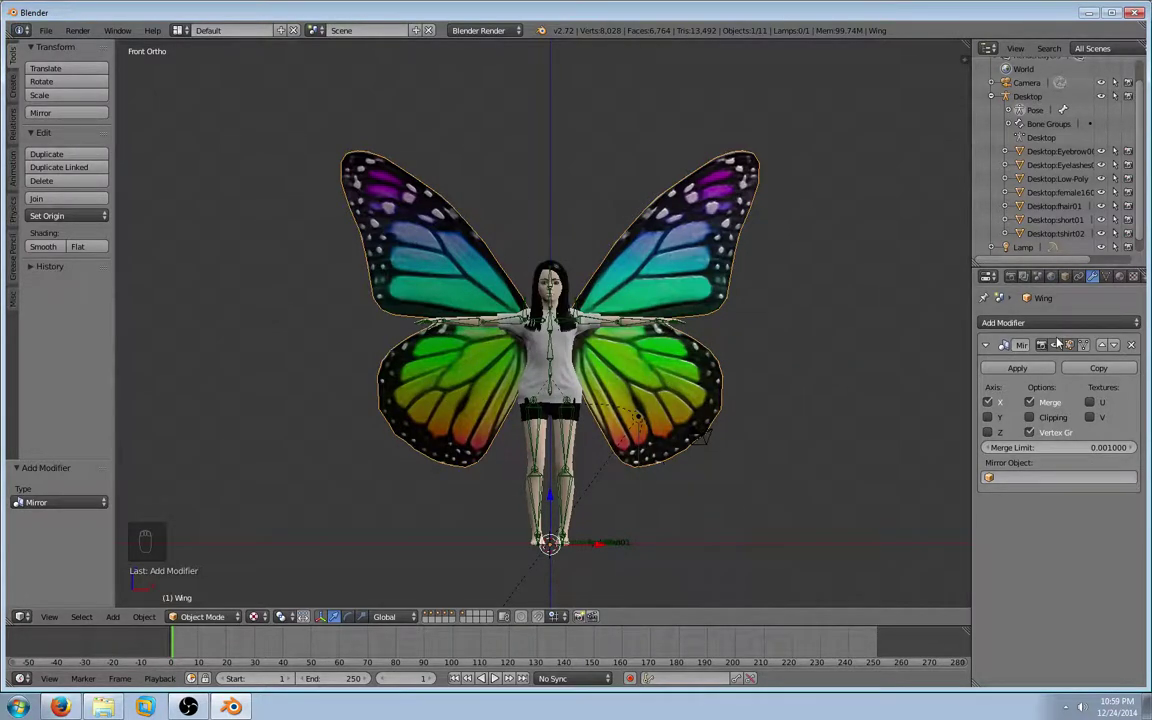
# - Apply the Mirror modifier to the wing and save the project as Thithli.blend
pyautogui.click(1035, 373)
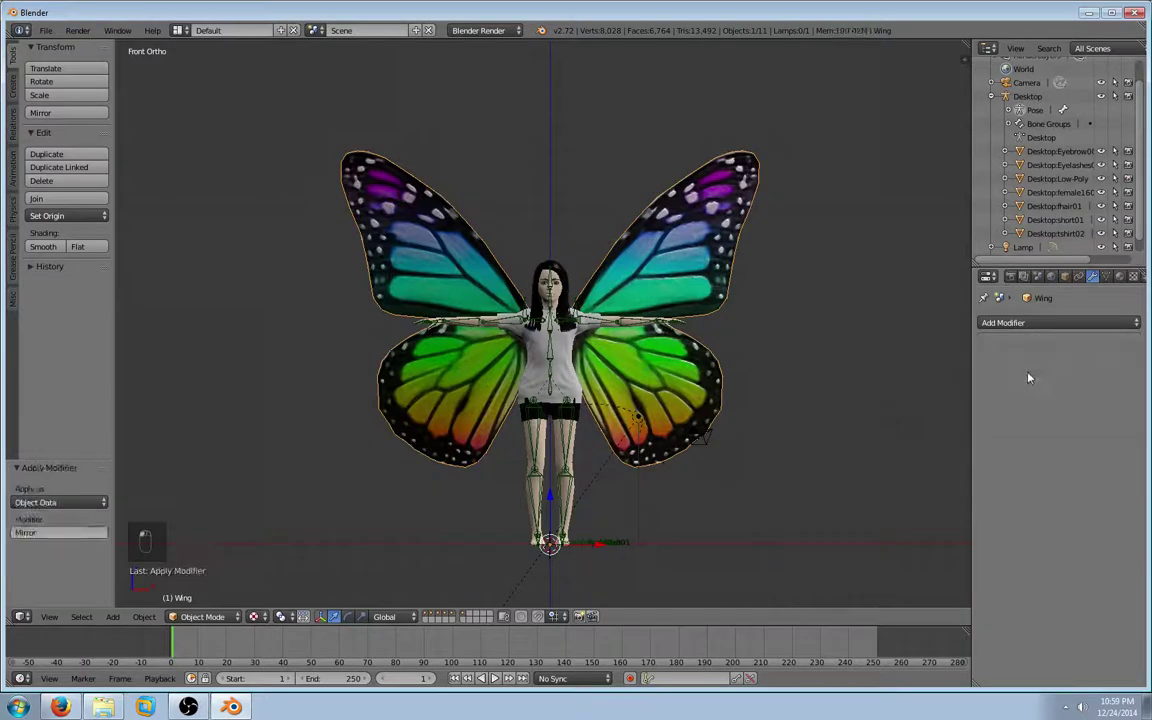
pyautogui.scroll(-1, 1036, 254)
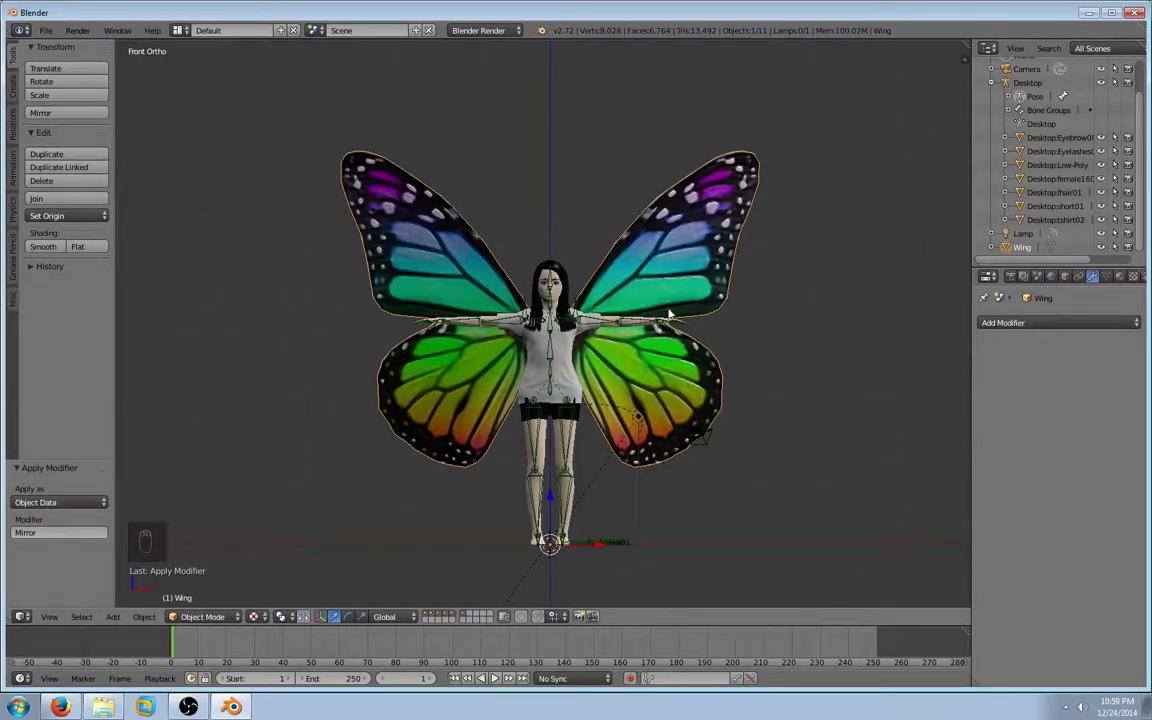
pyautogui.click(46, 30)
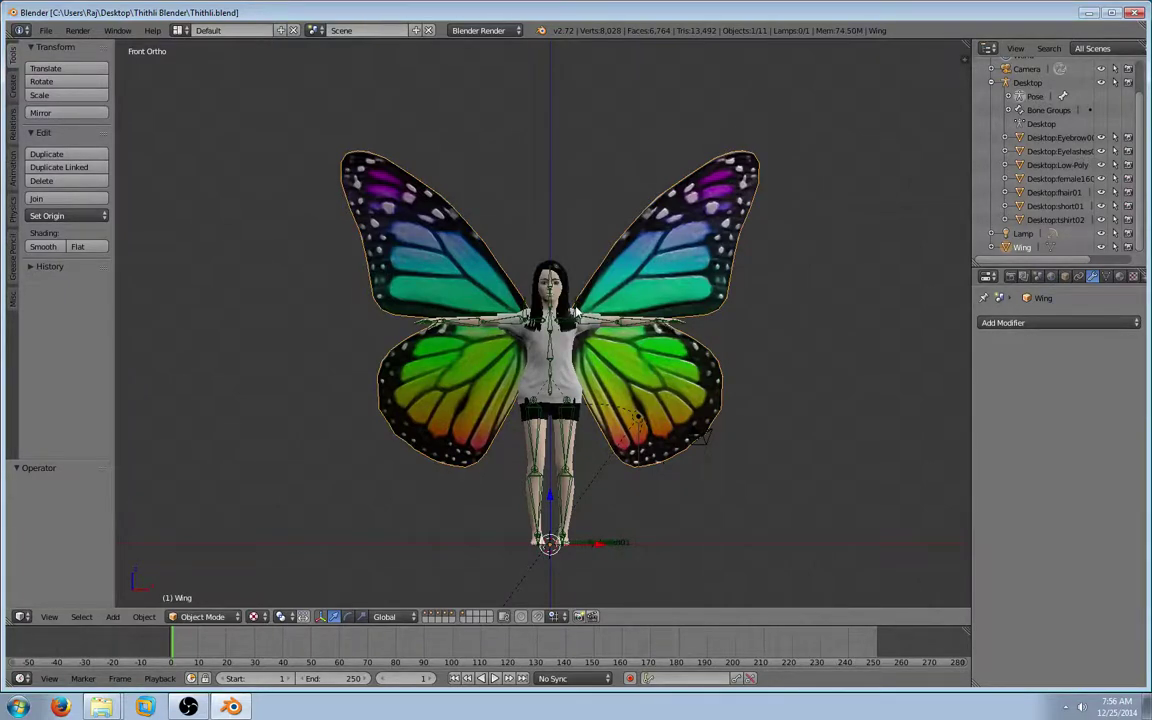
# - Select the Wing.L bone in the armature's Edit Mode and turn off Connected, Inherit Rotation and Inherit Scale for its parent relation
pyautogui.rightClick(575, 313)
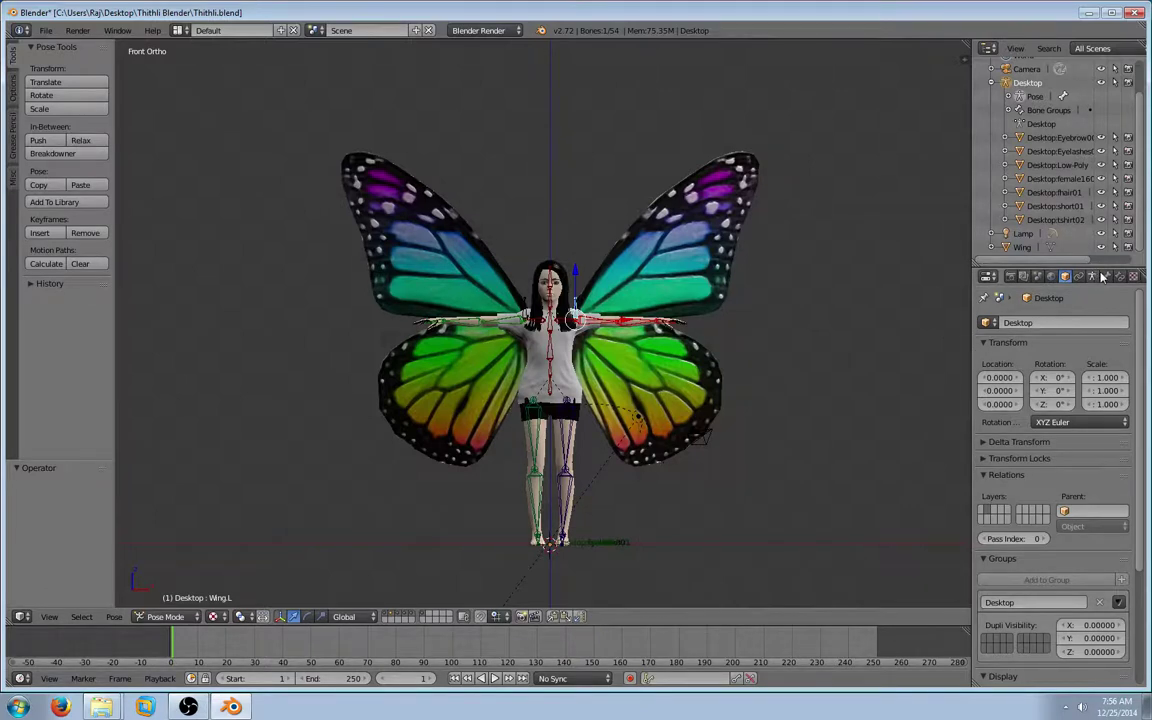
pyautogui.click(1105, 276)
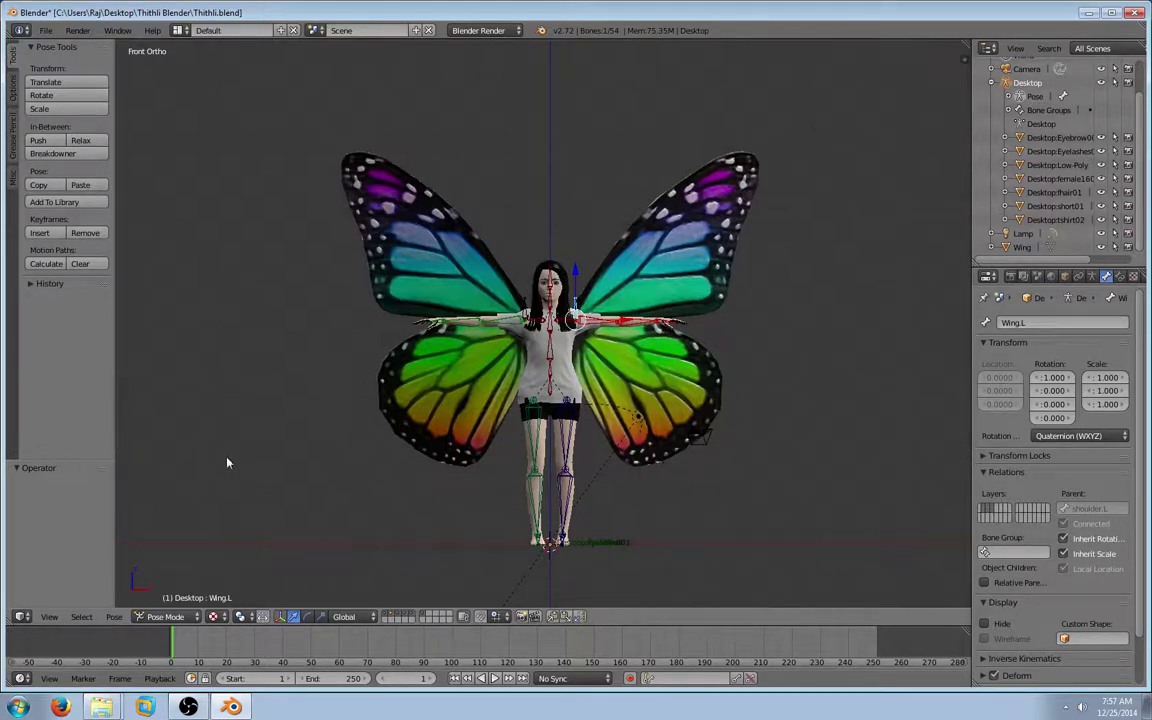
pyautogui.click(166, 617)
pyautogui.click(160, 586)
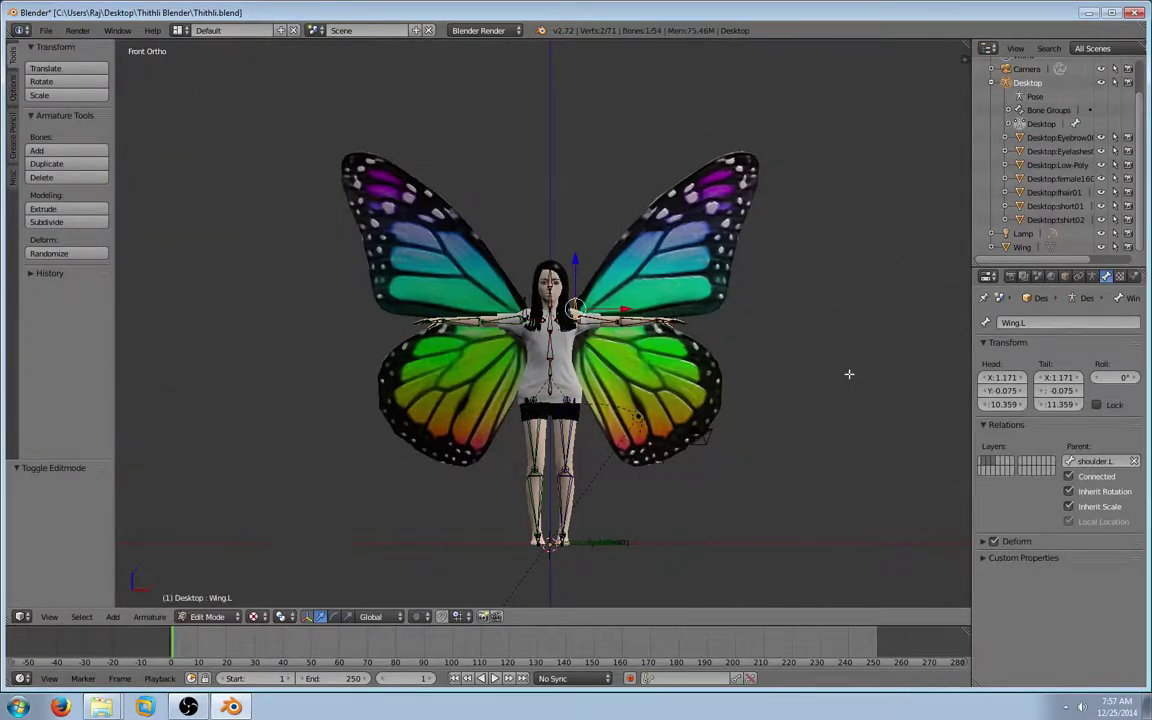
pyautogui.click(1068, 478)
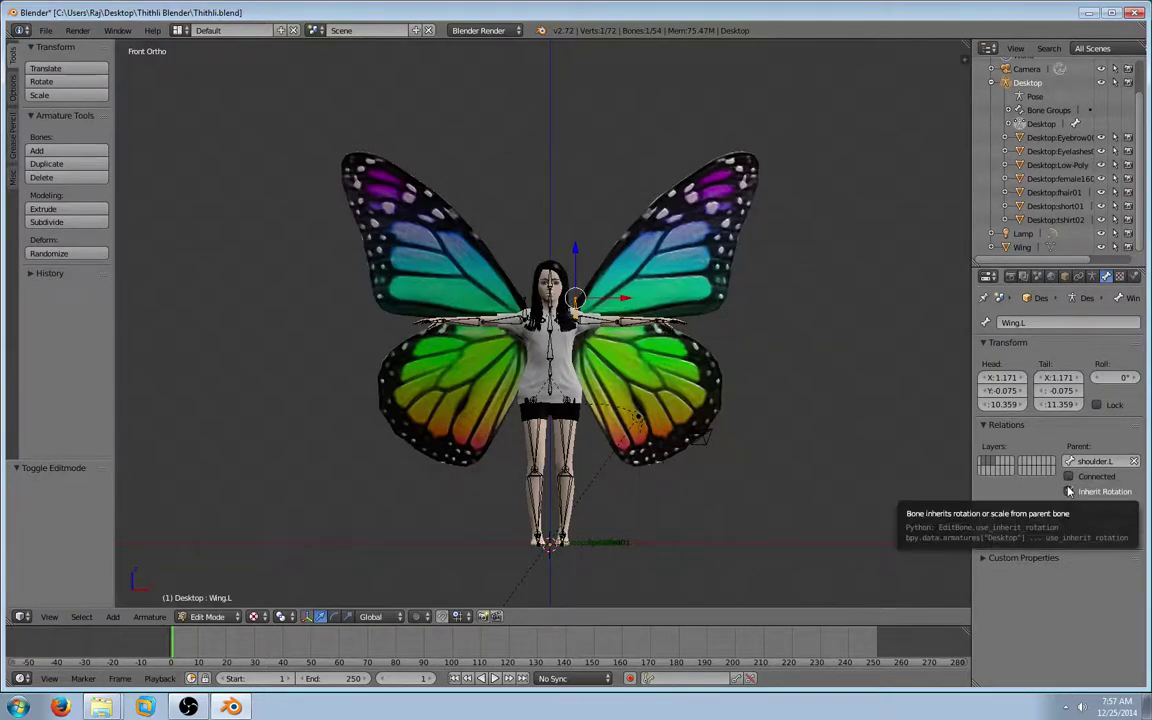
pyautogui.click(1068, 491)
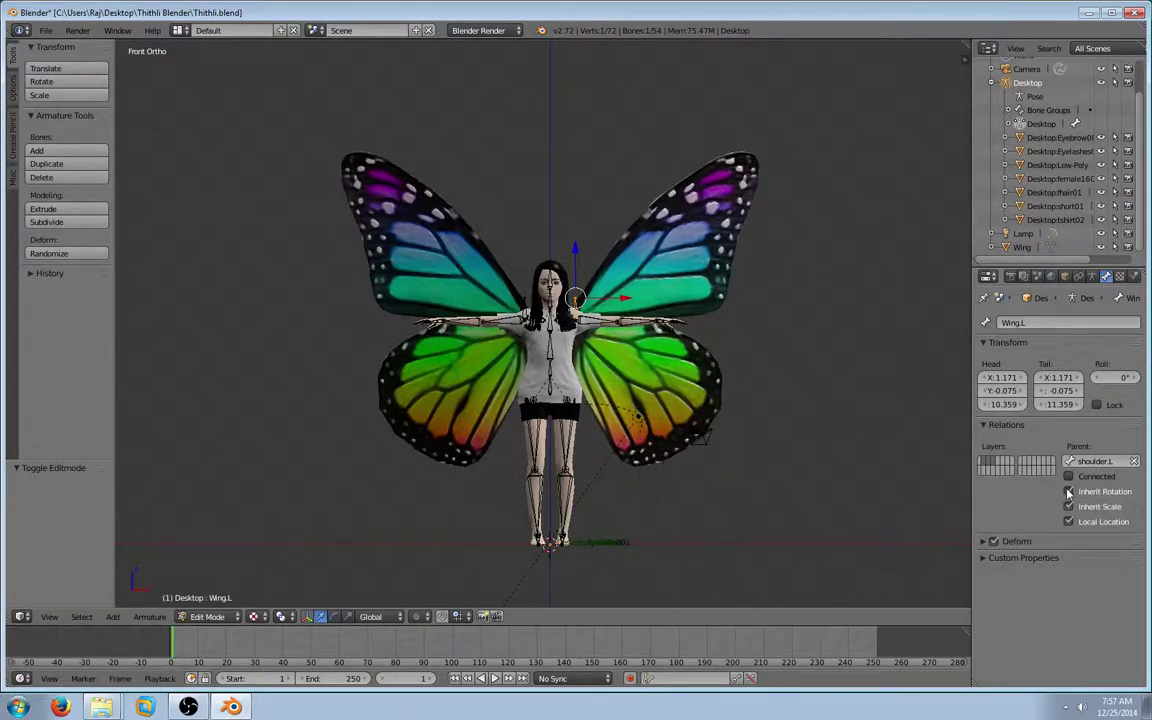
pyautogui.click(1068, 491)
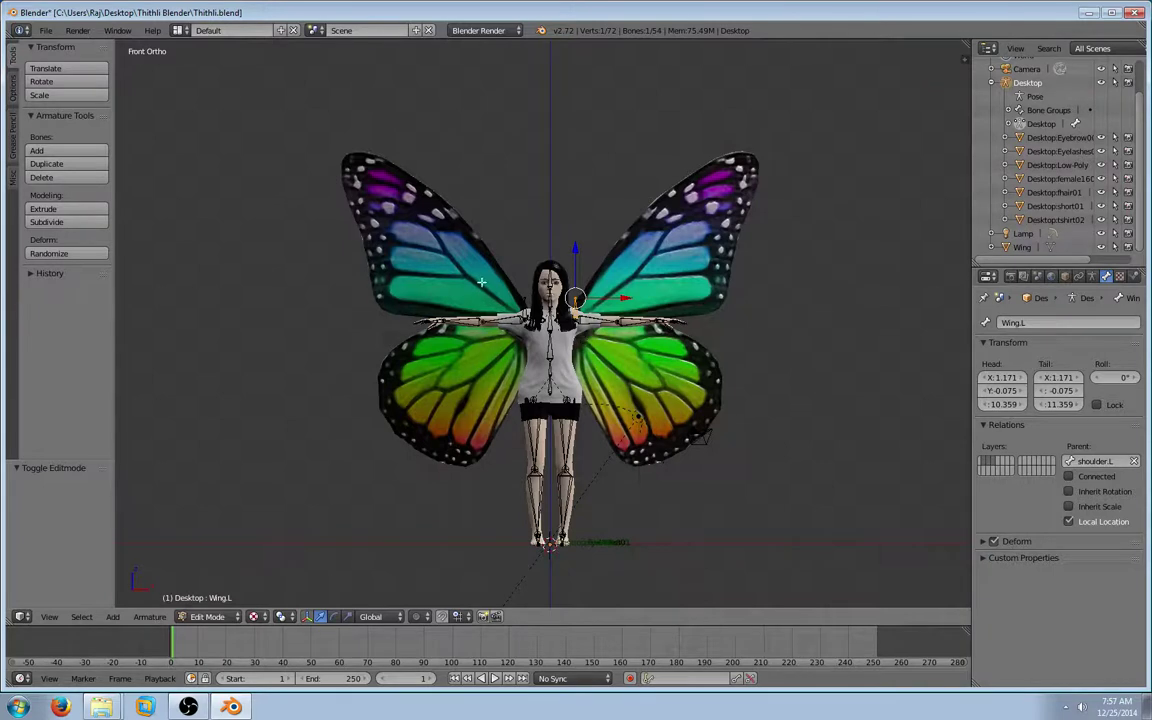
# - Select the Wing.R bone and turn off its Connected, Inherit Rotation and Inherit Scale options
pyautogui.rightClick(478, 320)
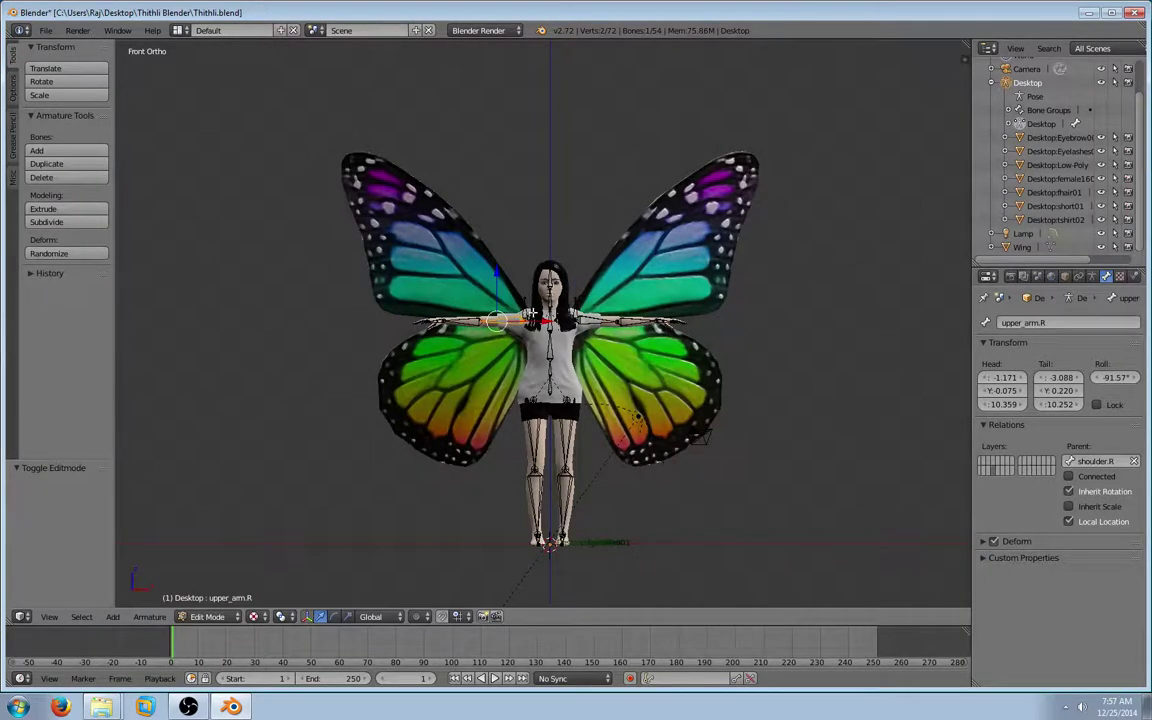
pyautogui.rightClick(524, 304)
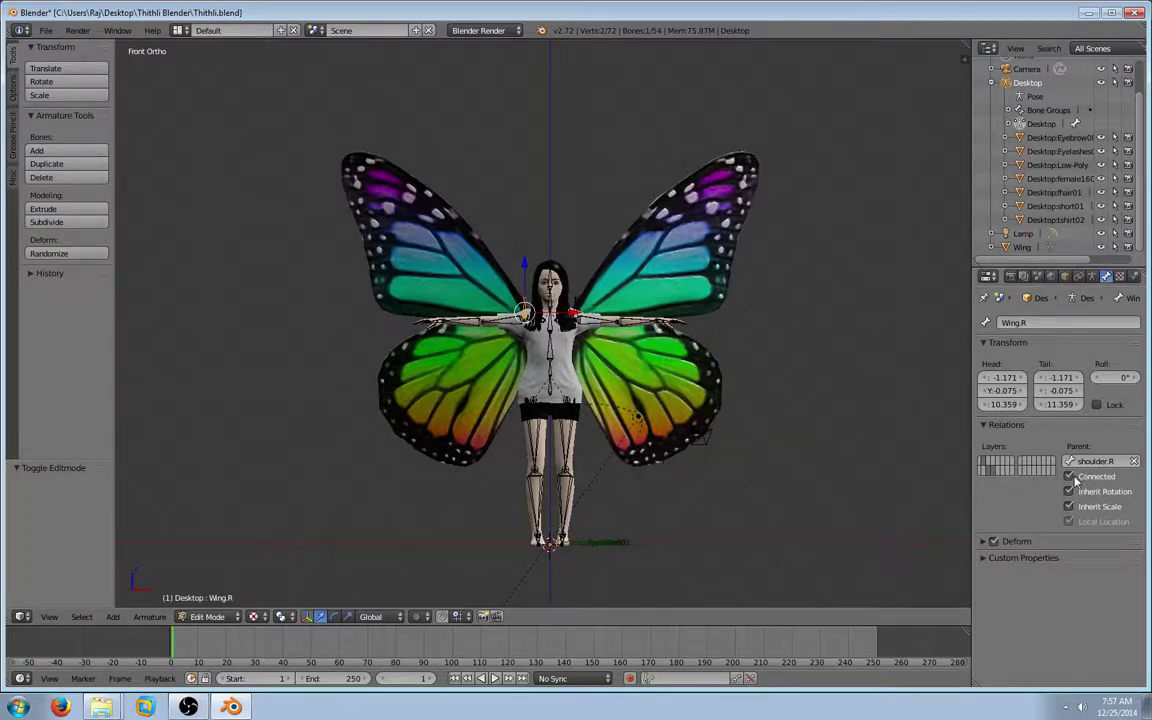
pyautogui.click(1093, 477)
pyautogui.click(1069, 491)
pyautogui.click(1069, 507)
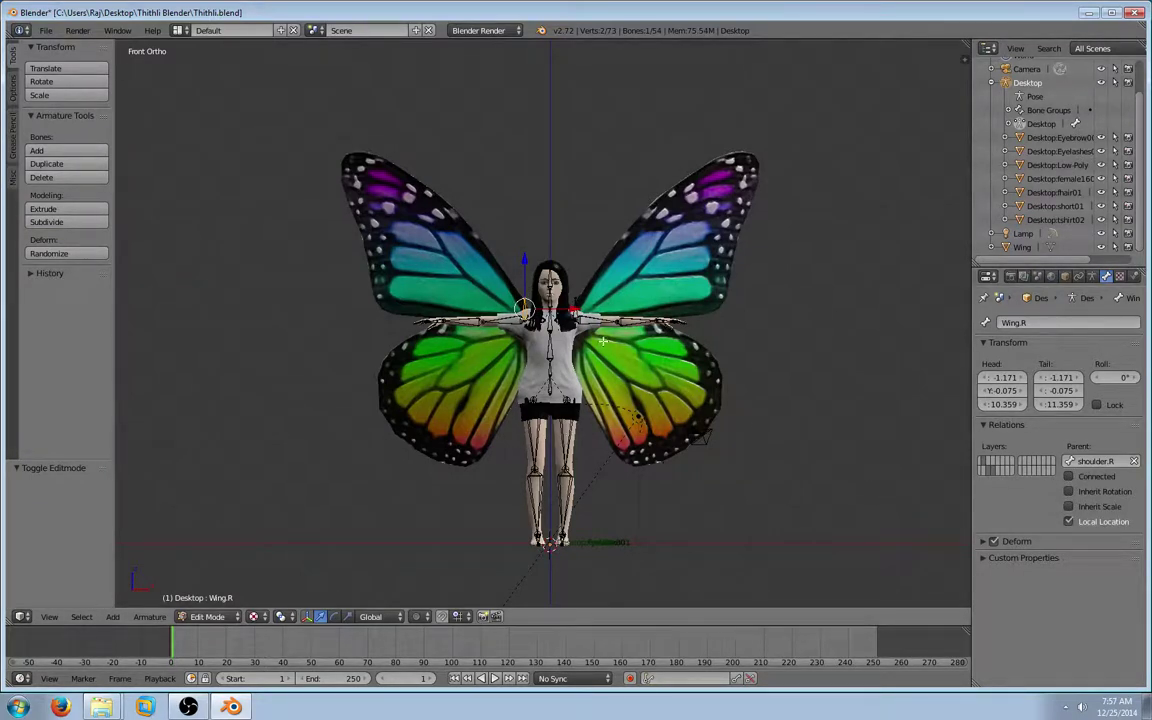
# - Hide the character's body, shorts, T-shirt, hair, eyebrow, eyelash and Low-Poly meshes, leaving the armature and wings around the shoulder bones in view
pyautogui.click(1101, 179)
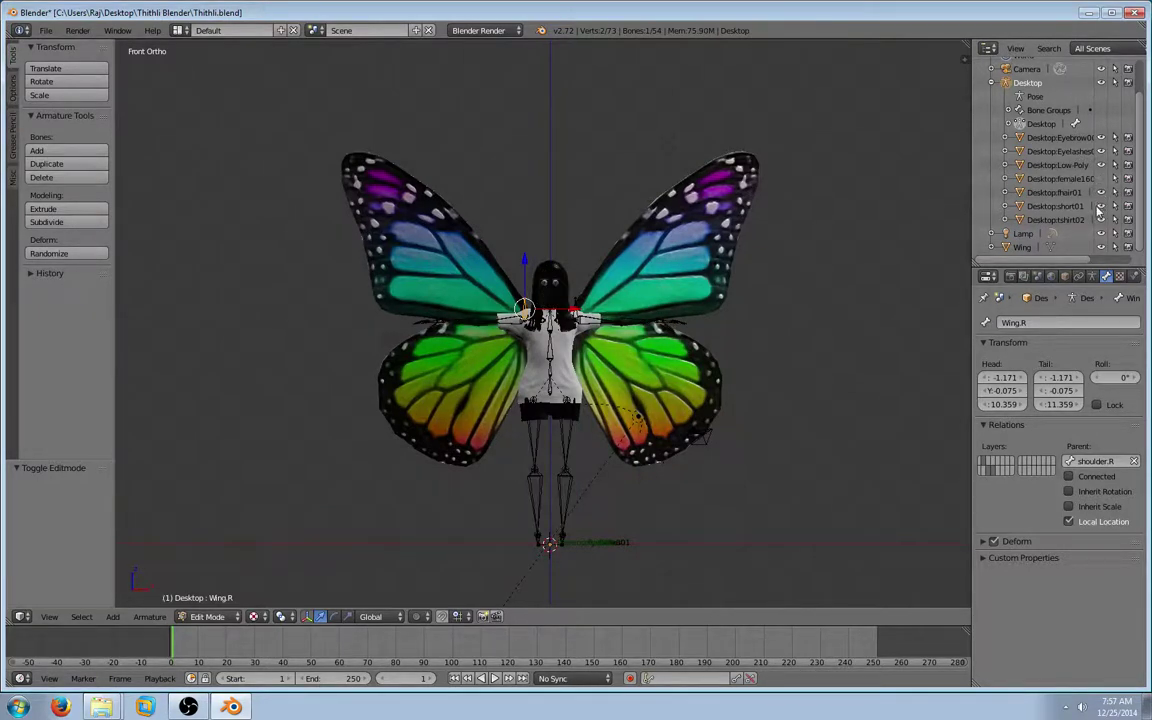
pyautogui.click(1101, 206)
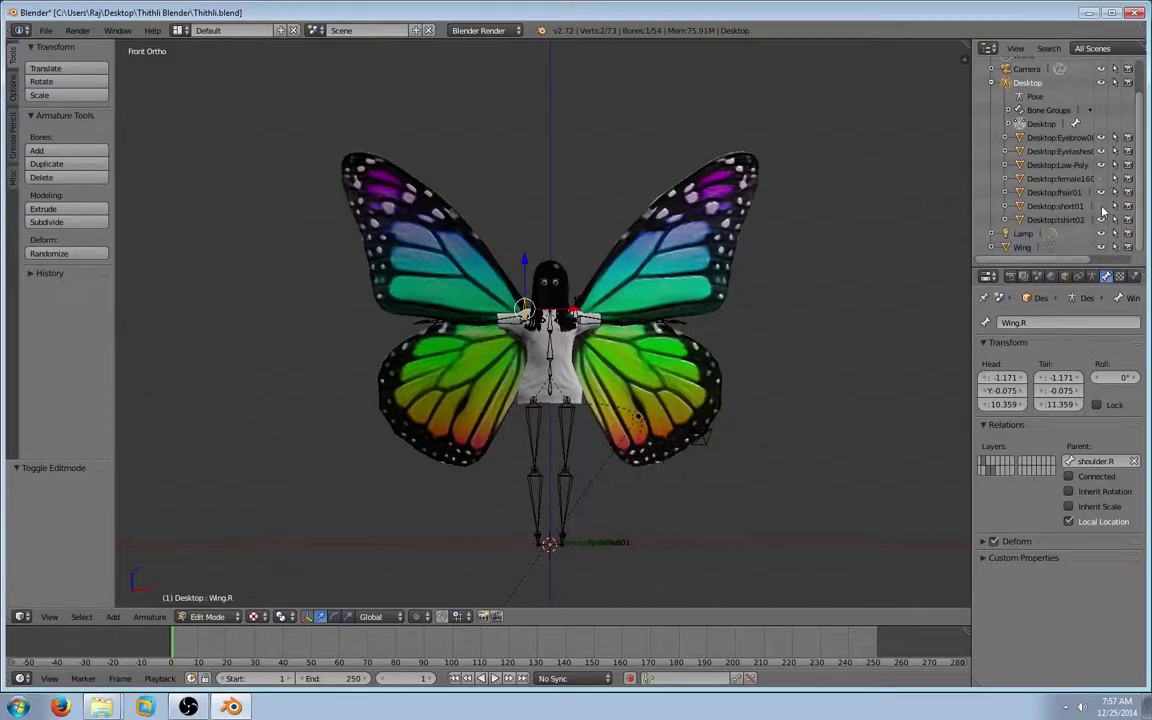
pyautogui.click(1101, 220)
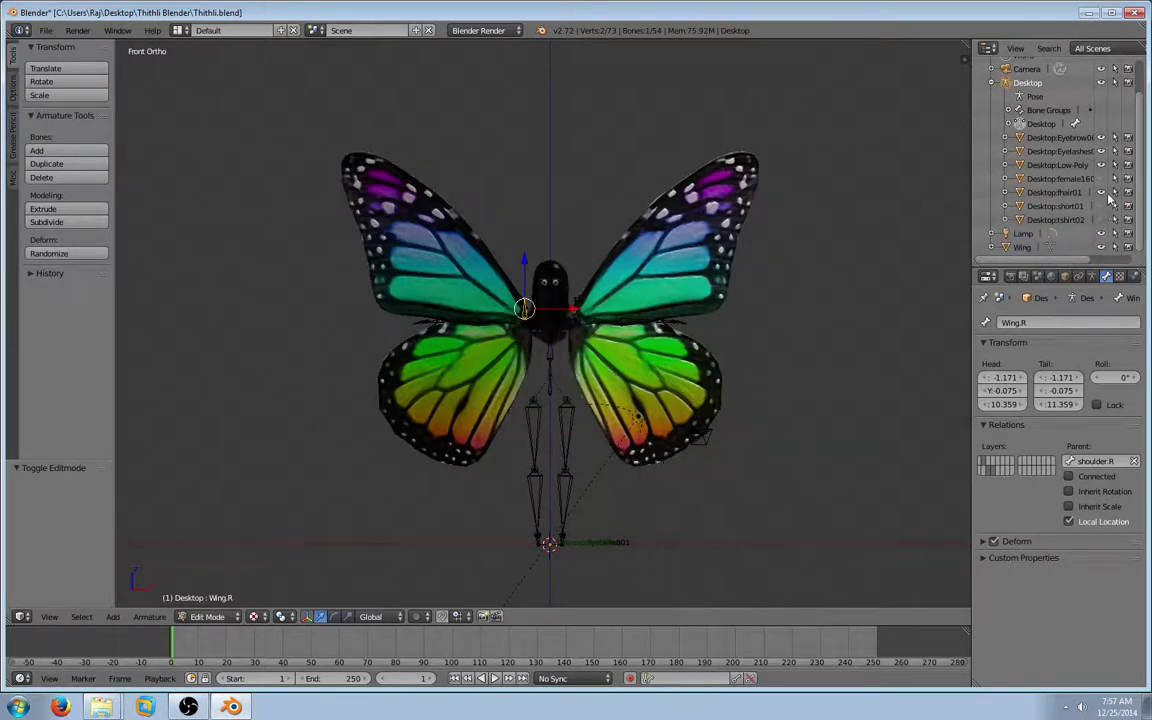
pyautogui.click(1102, 192)
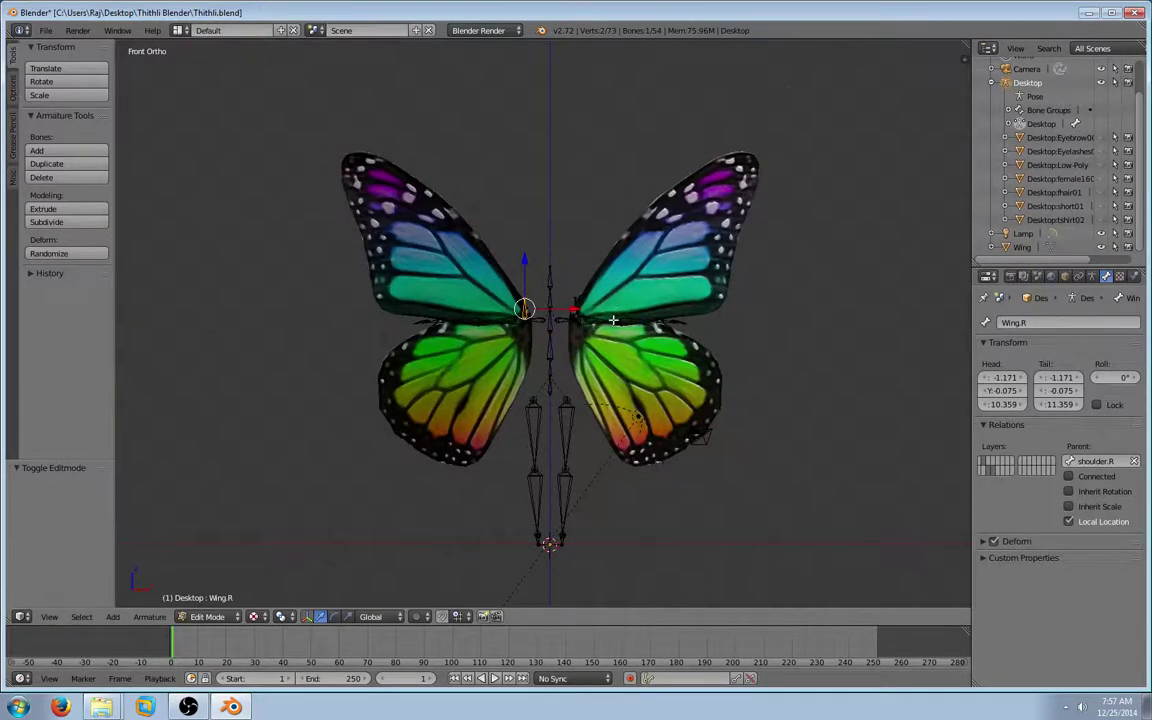
pyautogui.scroll(2, 612, 321)
pyautogui.scroll(3, 612, 321)
pyautogui.scroll(2, 612, 321)
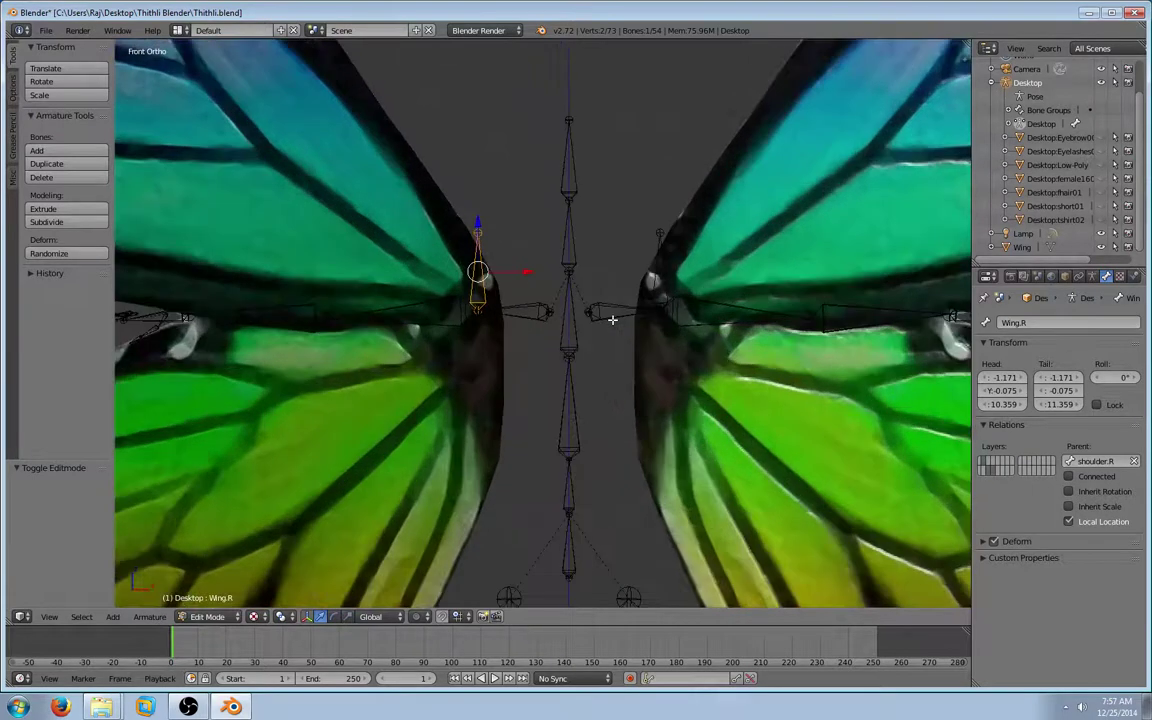
# - Select the tips of the Wing.L and Wing.R bones and scale them apart along the X axis by about 5.23
pyautogui.scroll(-1, 612, 320)
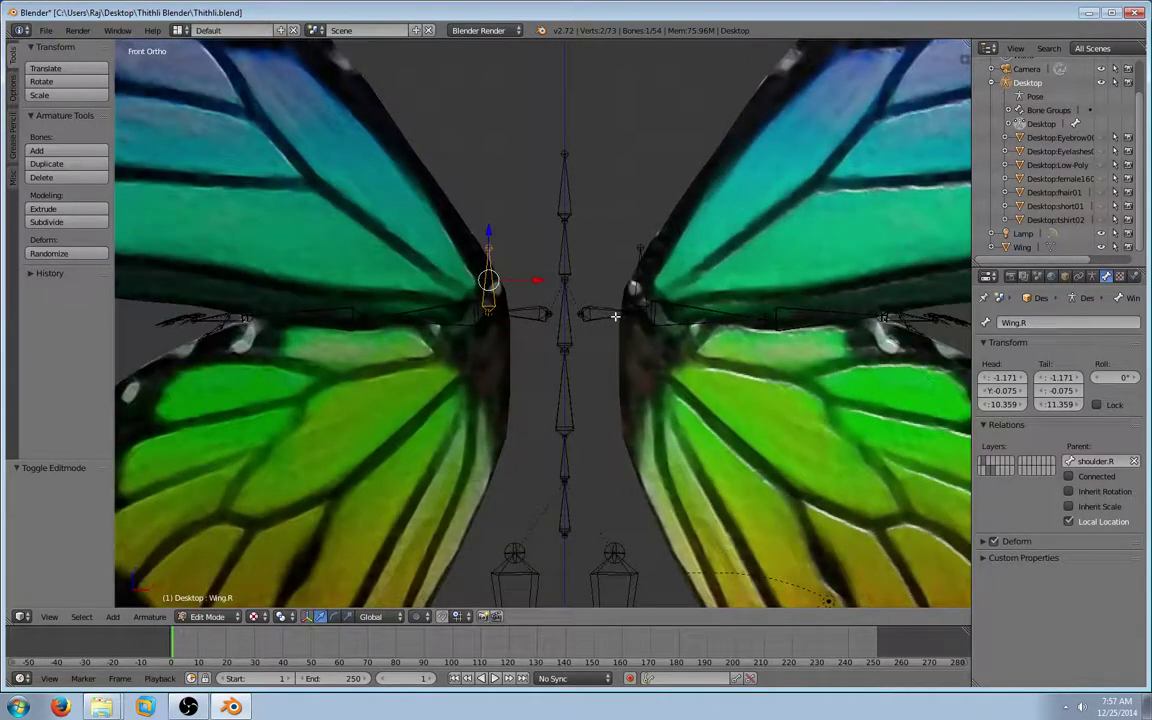
pyautogui.rightClick(638, 246)
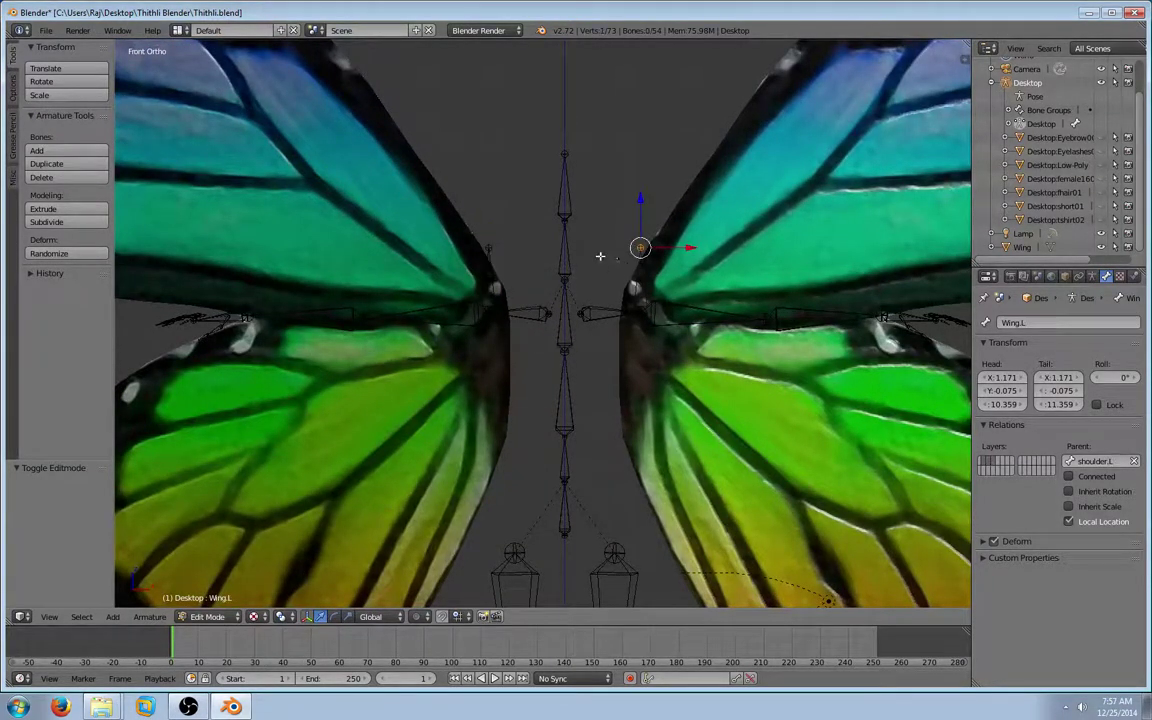
pyautogui.keyDown('ctrl'); pyautogui.click(487, 249); pyautogui.keyUp('ctrl')
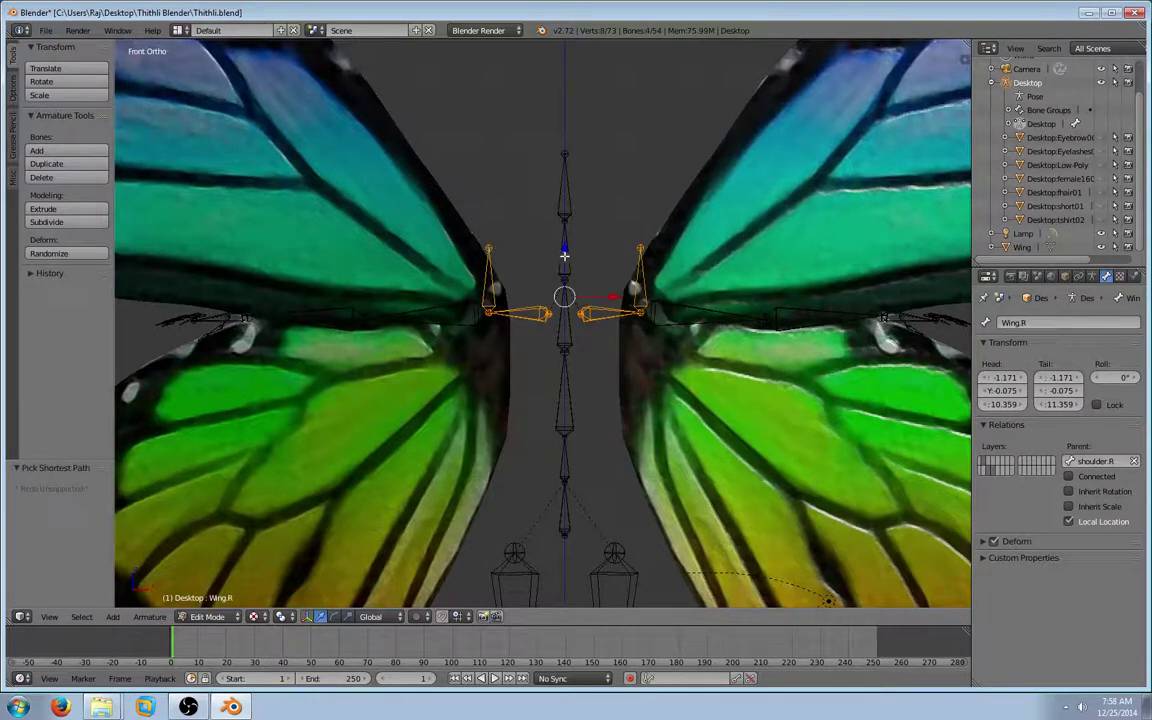
pyautogui.rightClick(491, 248)
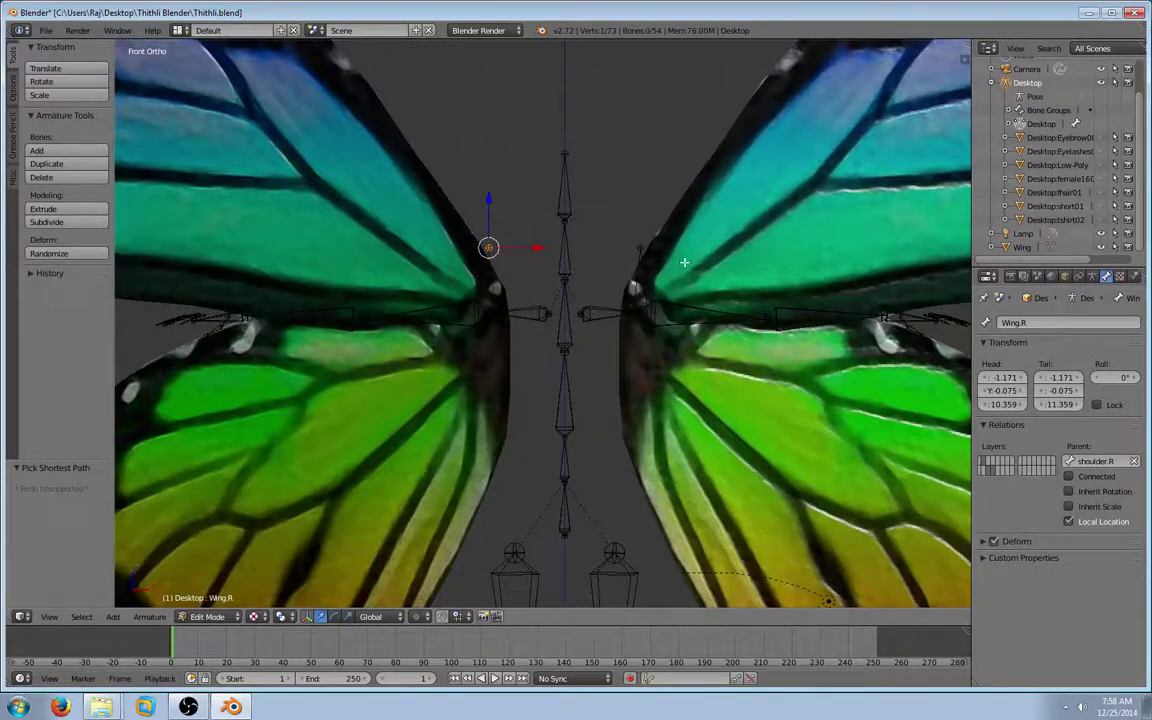
pyautogui.keyDown('shift'); pyautogui.rightClick(642, 245); pyautogui.keyUp('shift')
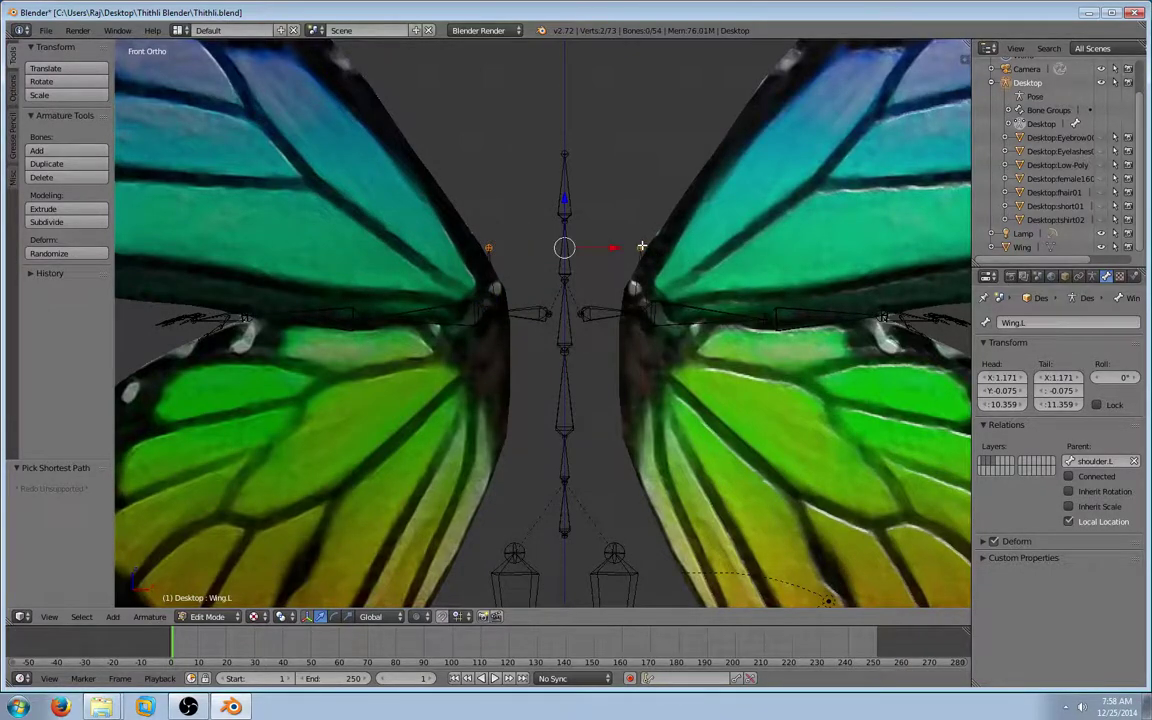
pyautogui.scroll(-1, 622, 217)
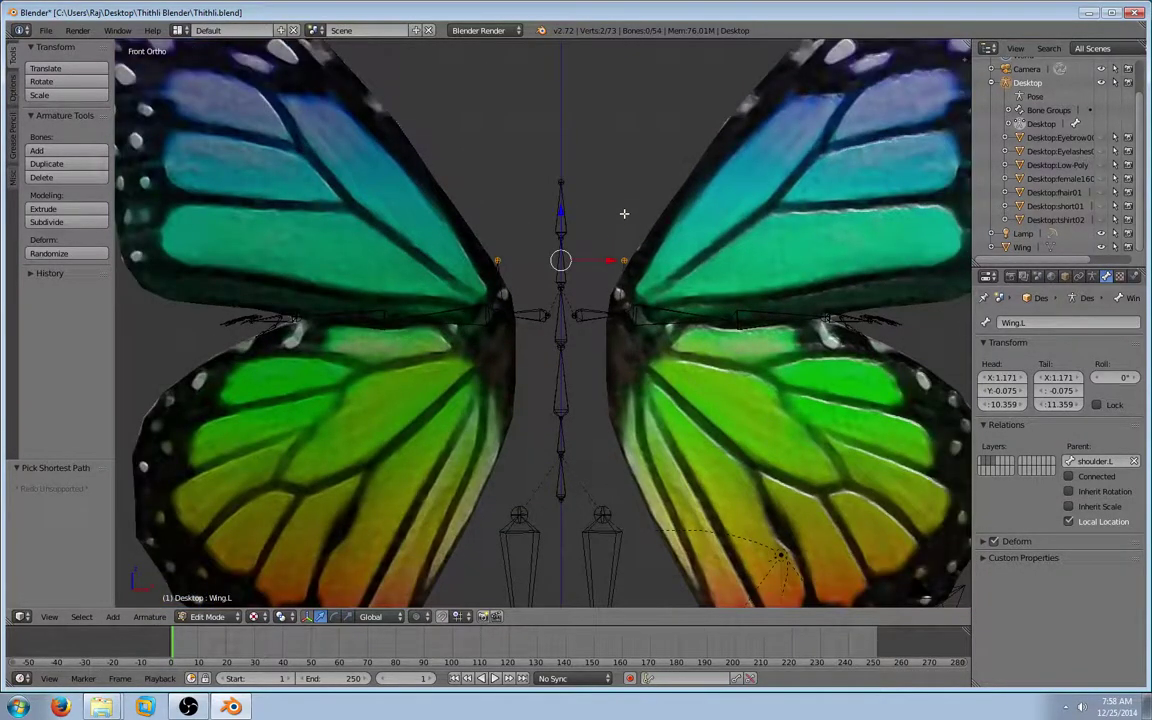
pyautogui.scroll(-1, 624, 214)
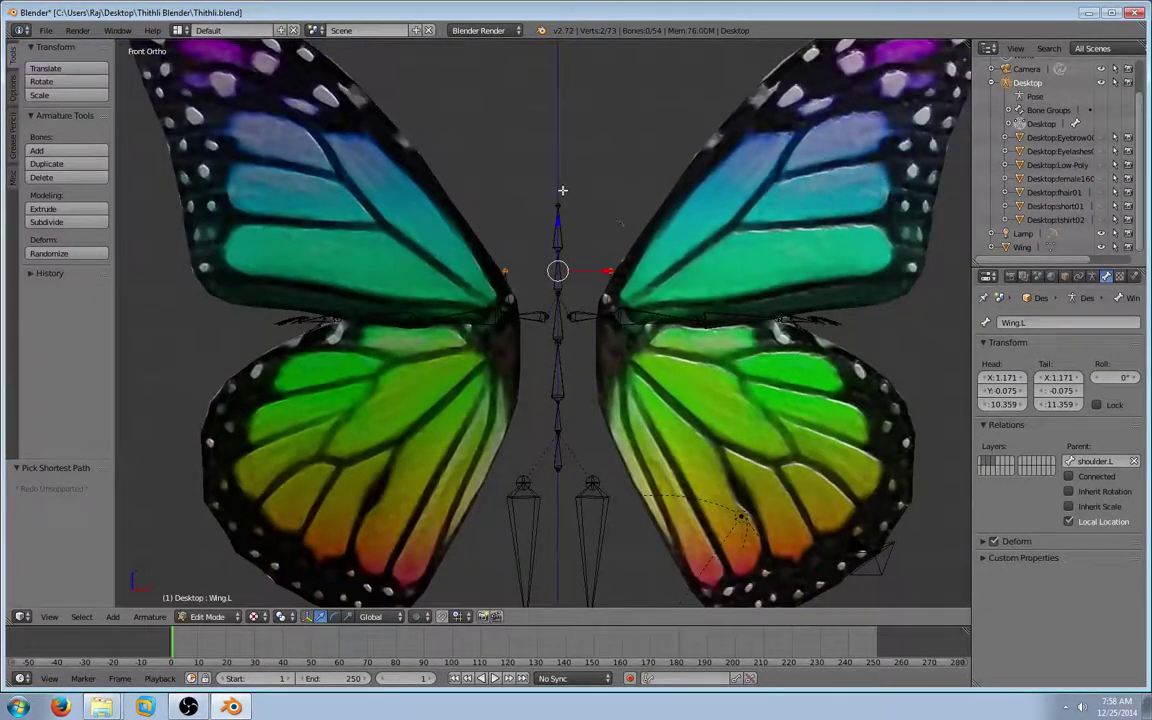
pyautogui.press('g')
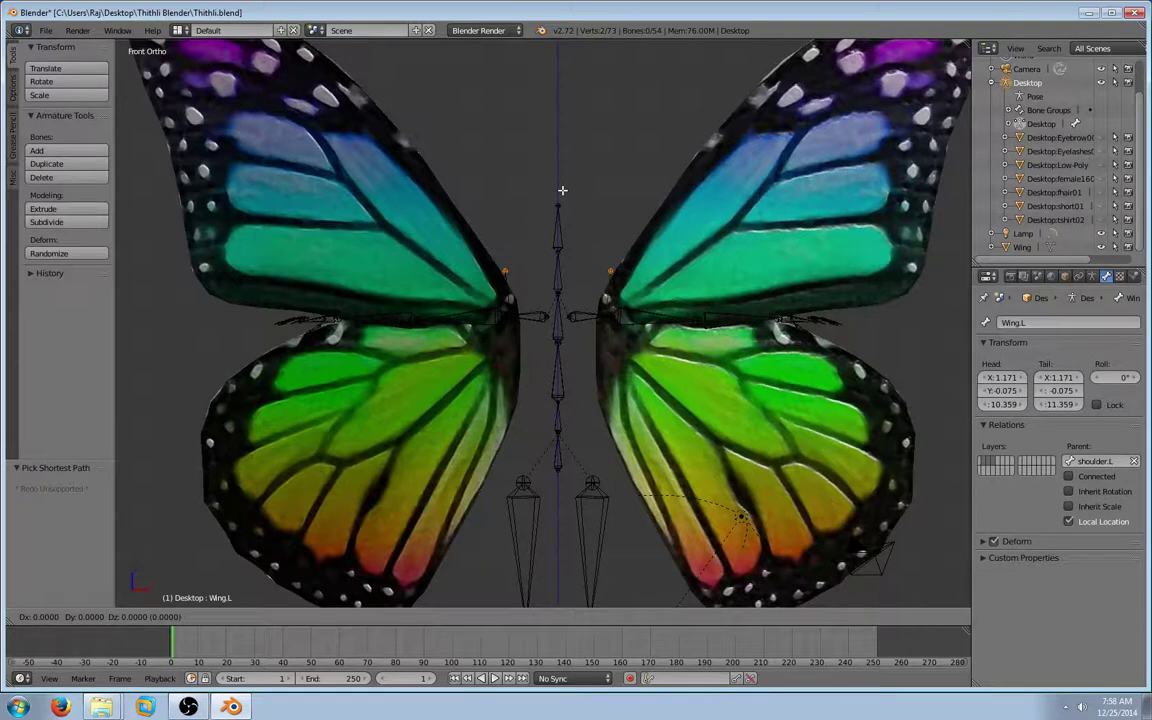
pyautogui.press('s')
pyautogui.press('x')
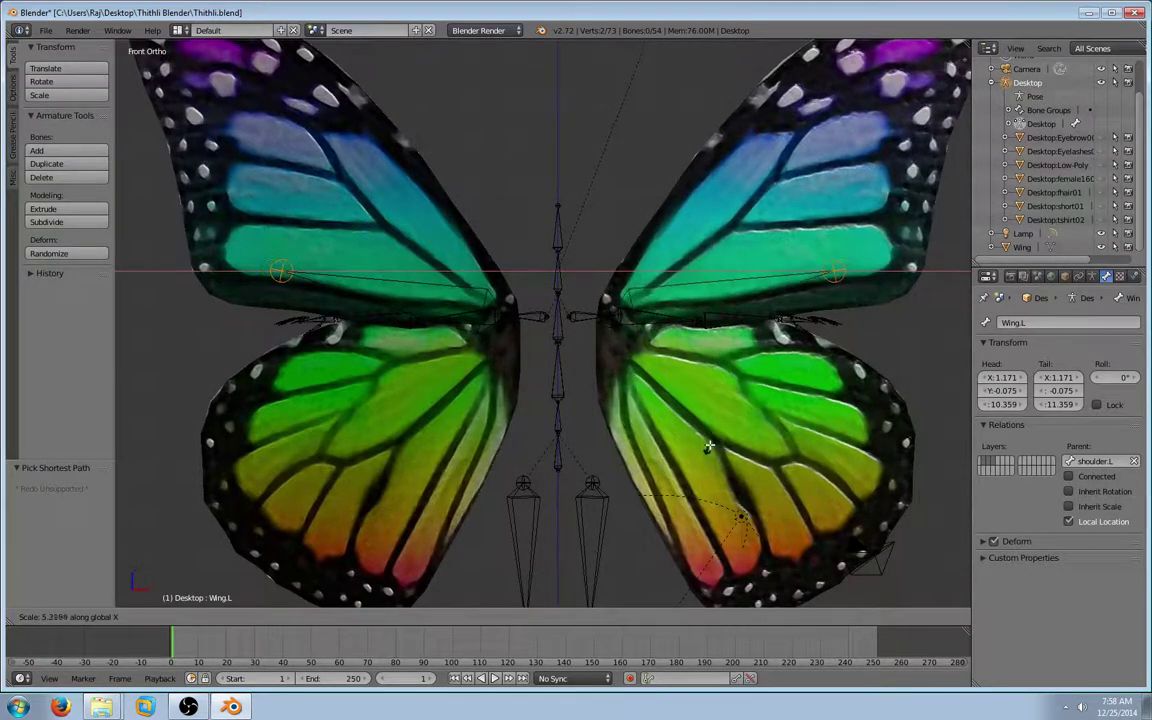
pyautogui.click(711, 445)
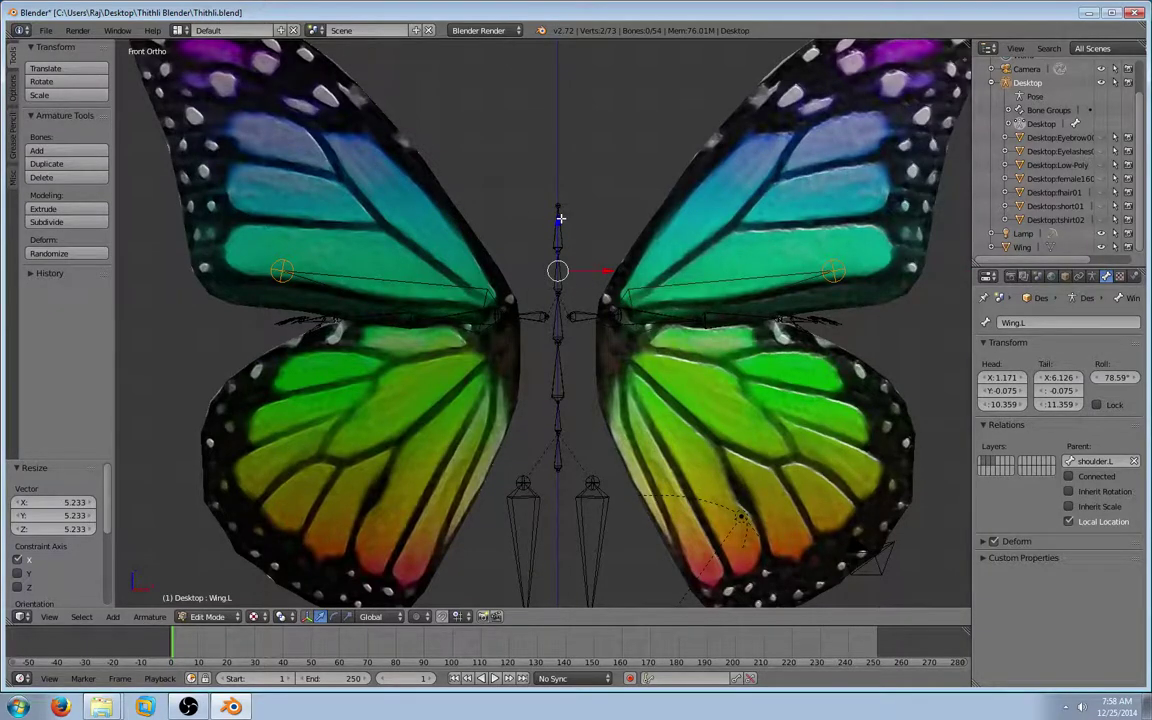
# - Lower both wing bone tips by about 1.02 along Z and scale them inward along X by about 0.8
pyautogui.moveTo(557, 220); pyautogui.dragTo(557, 267)
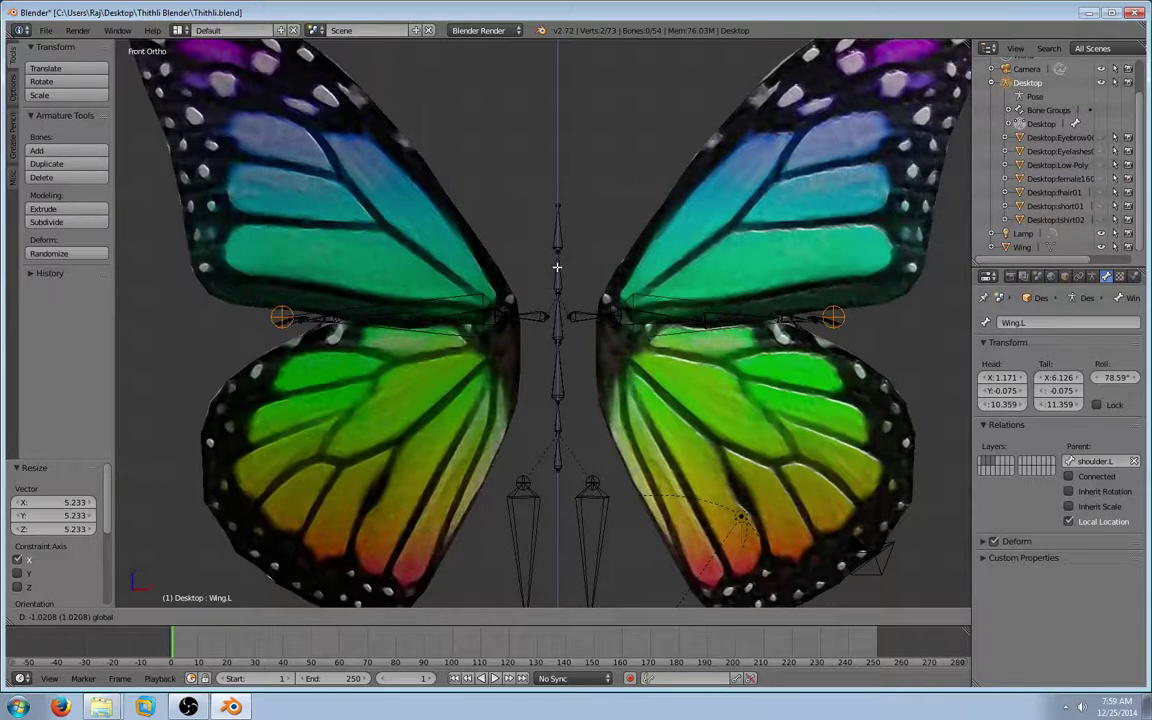
pyautogui.click(557, 267)
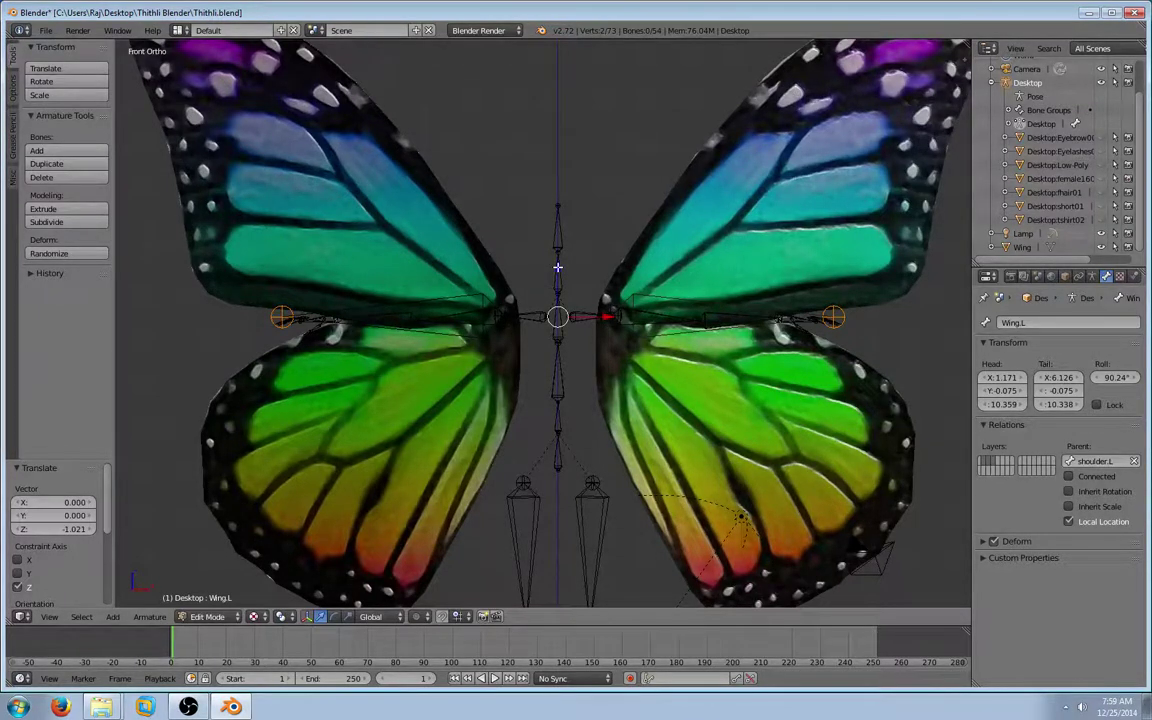
pyautogui.press('s')
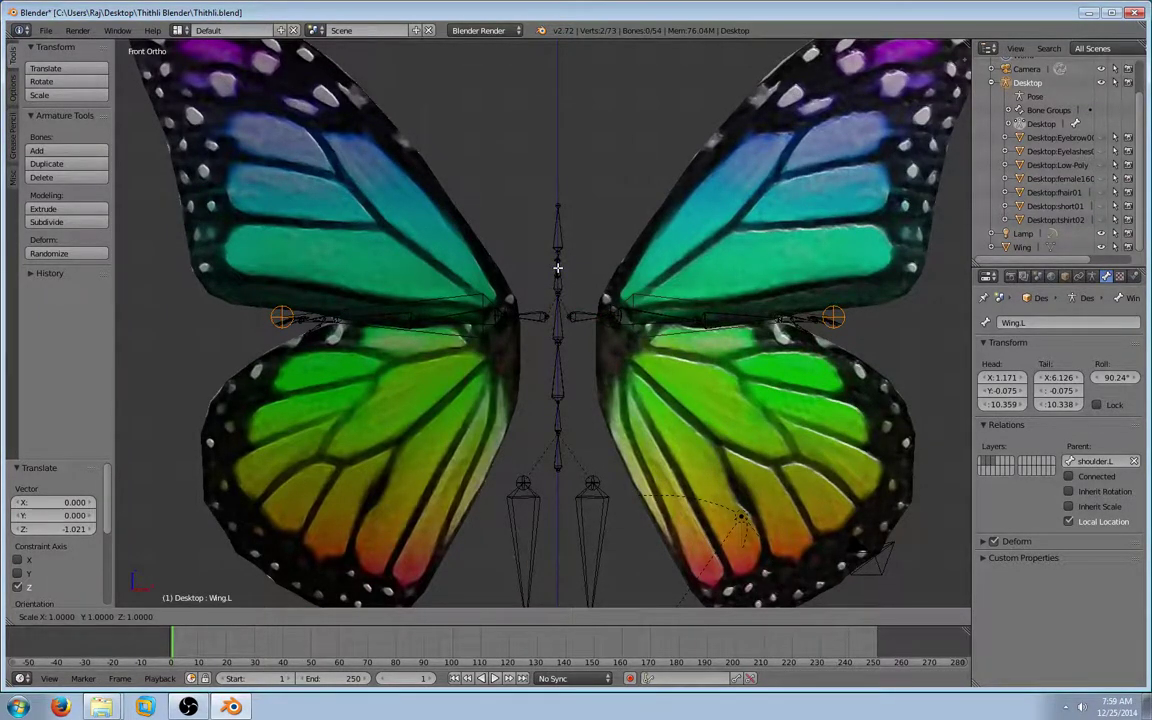
pyautogui.press('x')
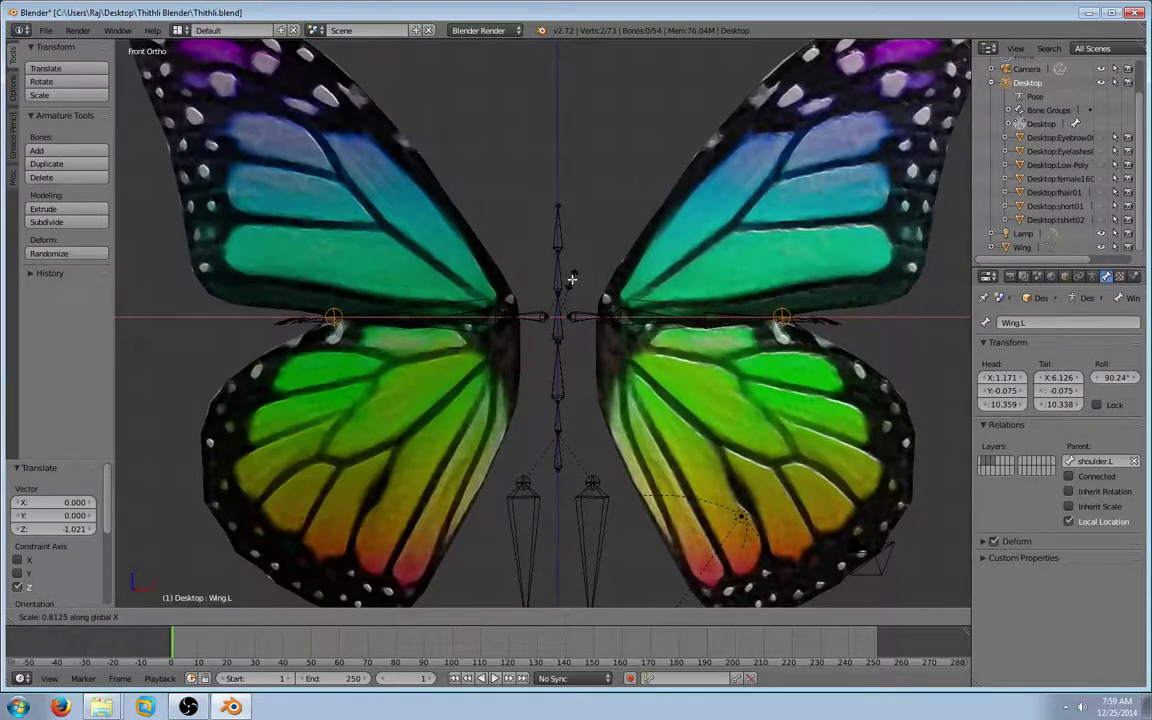
pyautogui.click(572, 279)
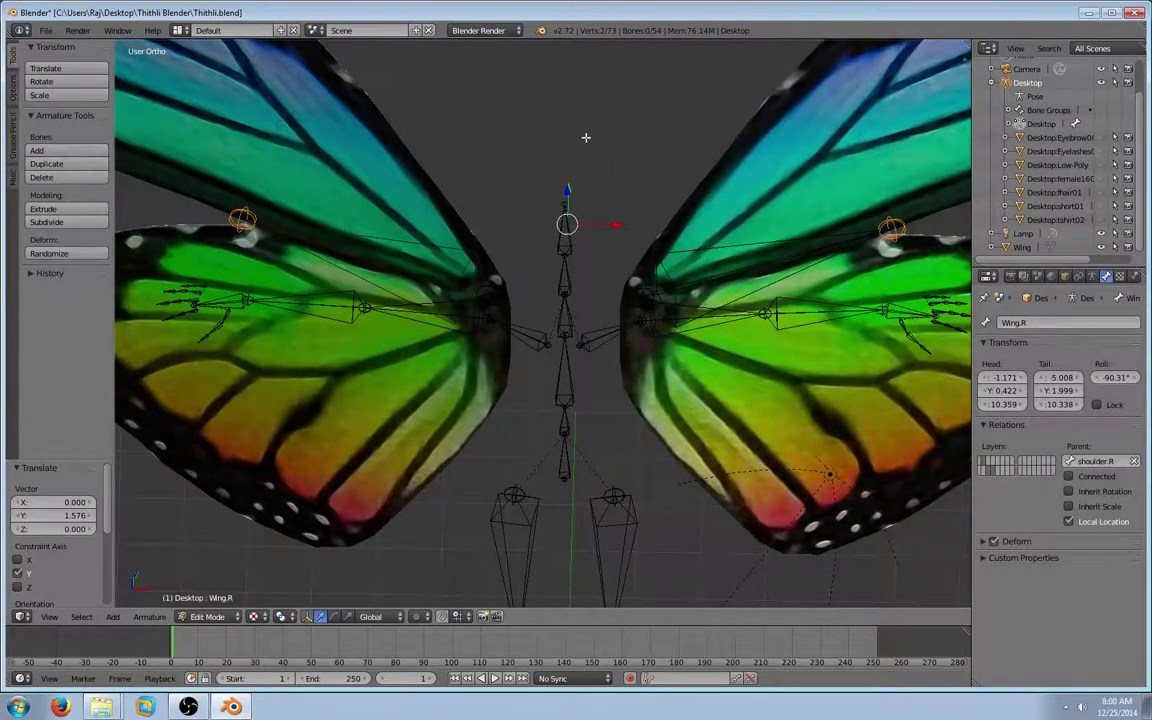
# - Return to Object Mode and parent the Wing mesh to the armature using Armature Deform With Empty Groups
pyautogui.moveTo(582, 141); pyautogui.dragTo(653, 234, button='middle')
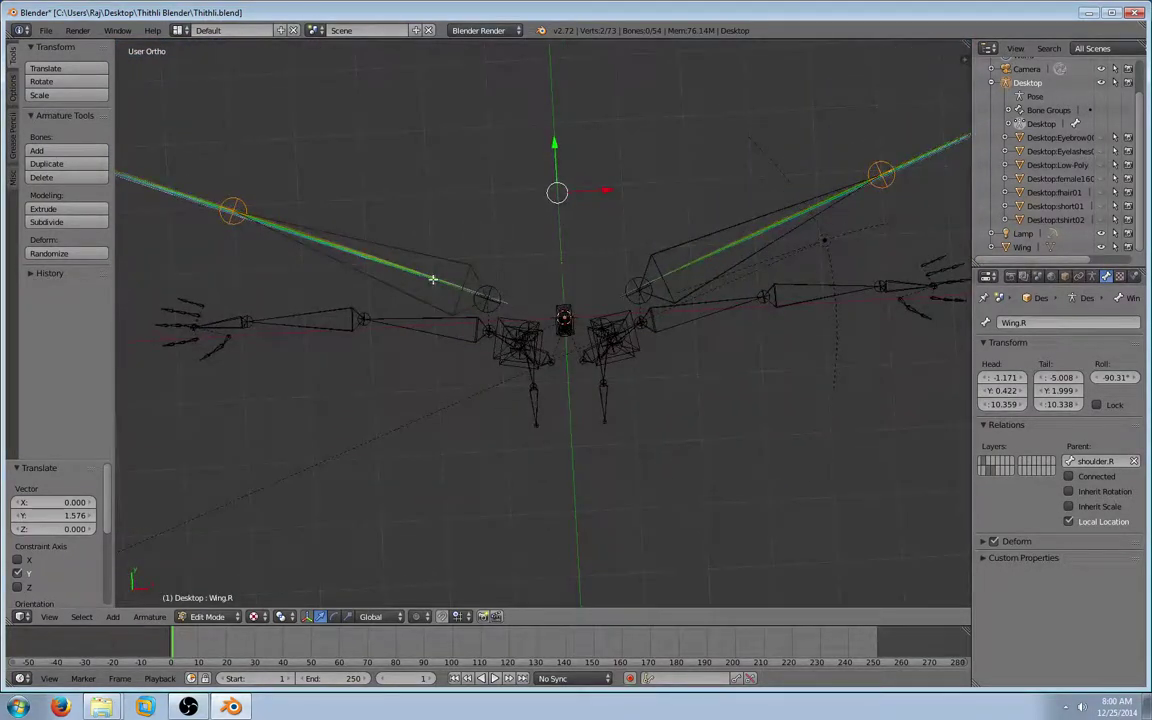
pyautogui.moveTo(590, 237); pyautogui.dragTo(624, 87, button='middle')
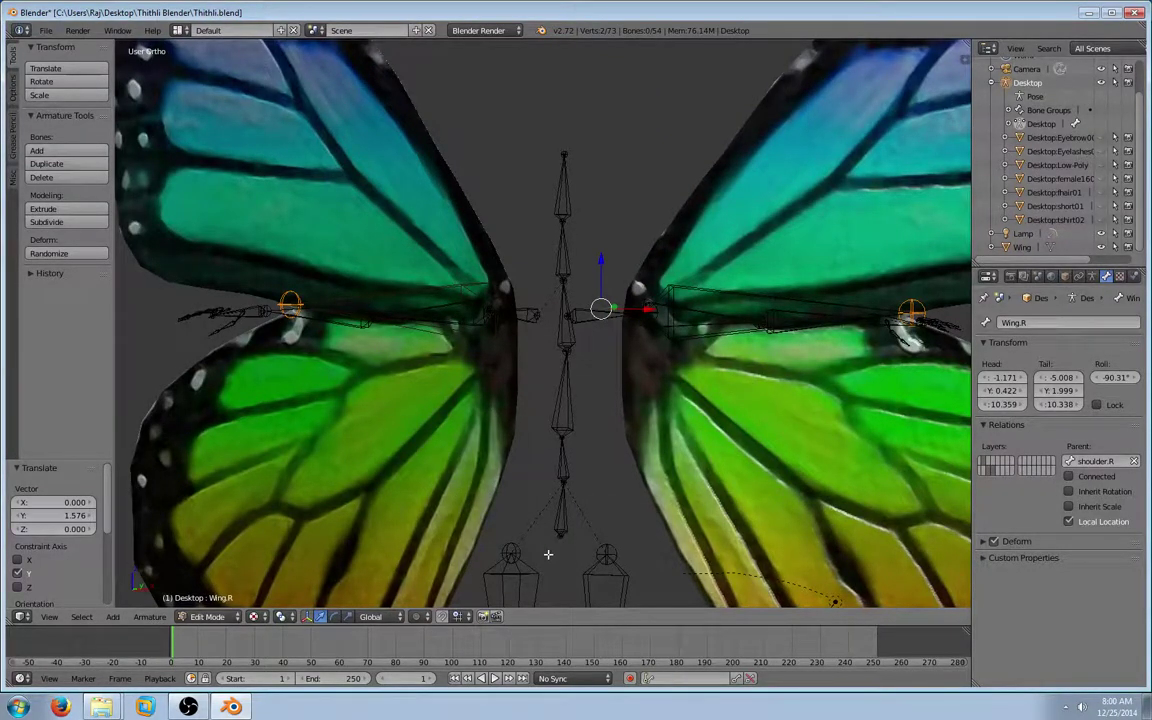
pyautogui.click(211, 617)
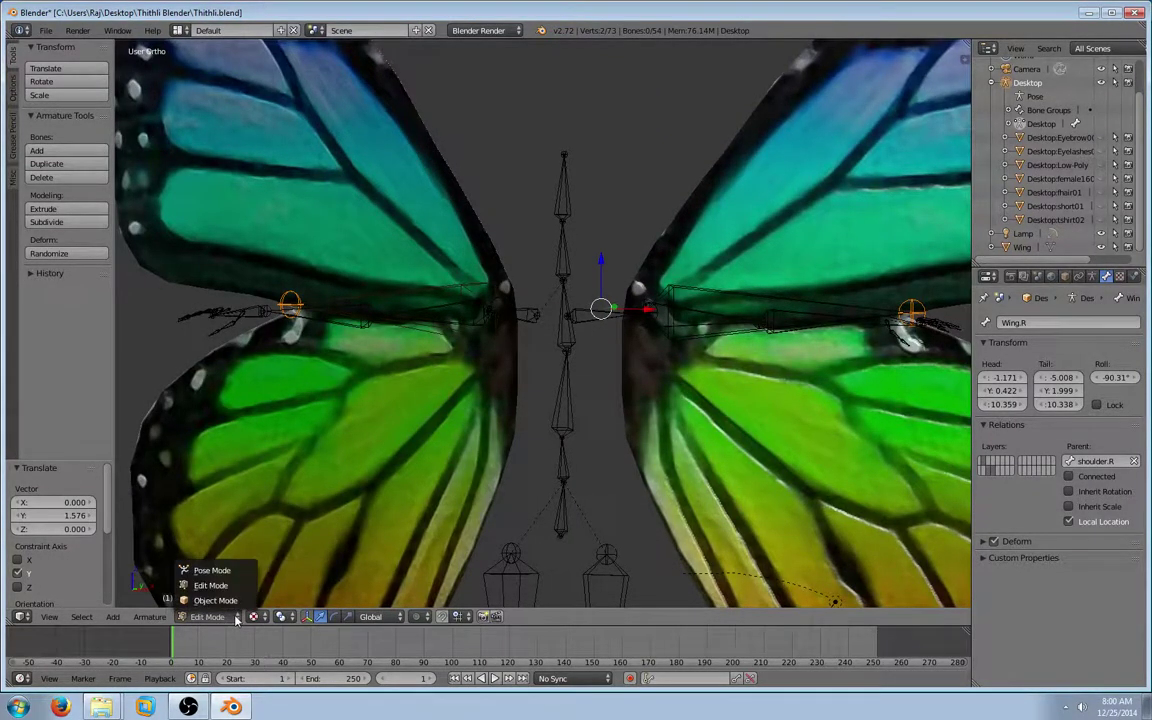
pyautogui.click(225, 601)
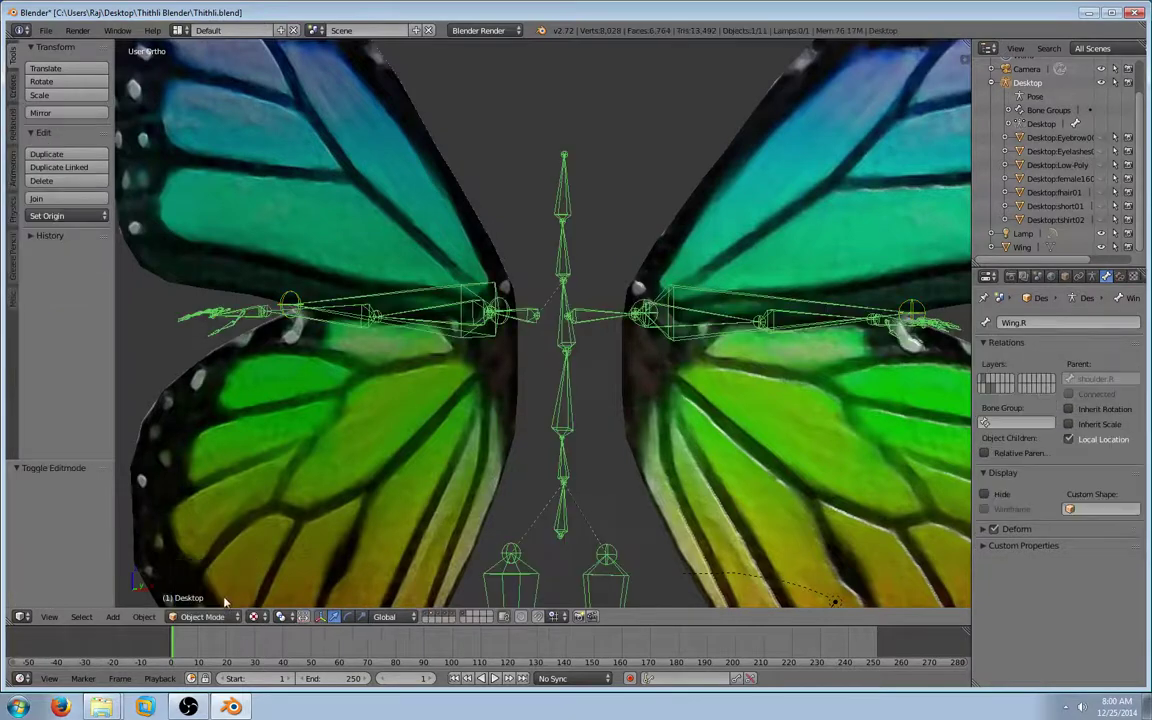
pyautogui.rightClick(337, 460)
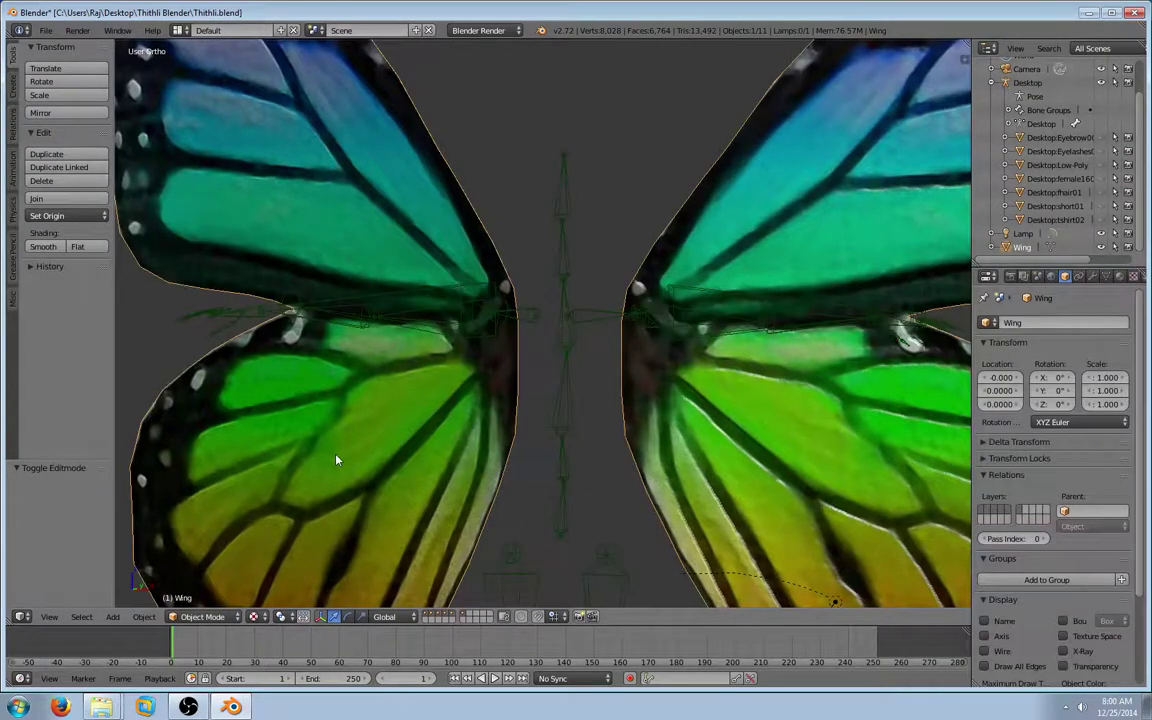
pyautogui.keyDown('shift'); pyautogui.rightClick(418, 296); pyautogui.keyUp('shift')
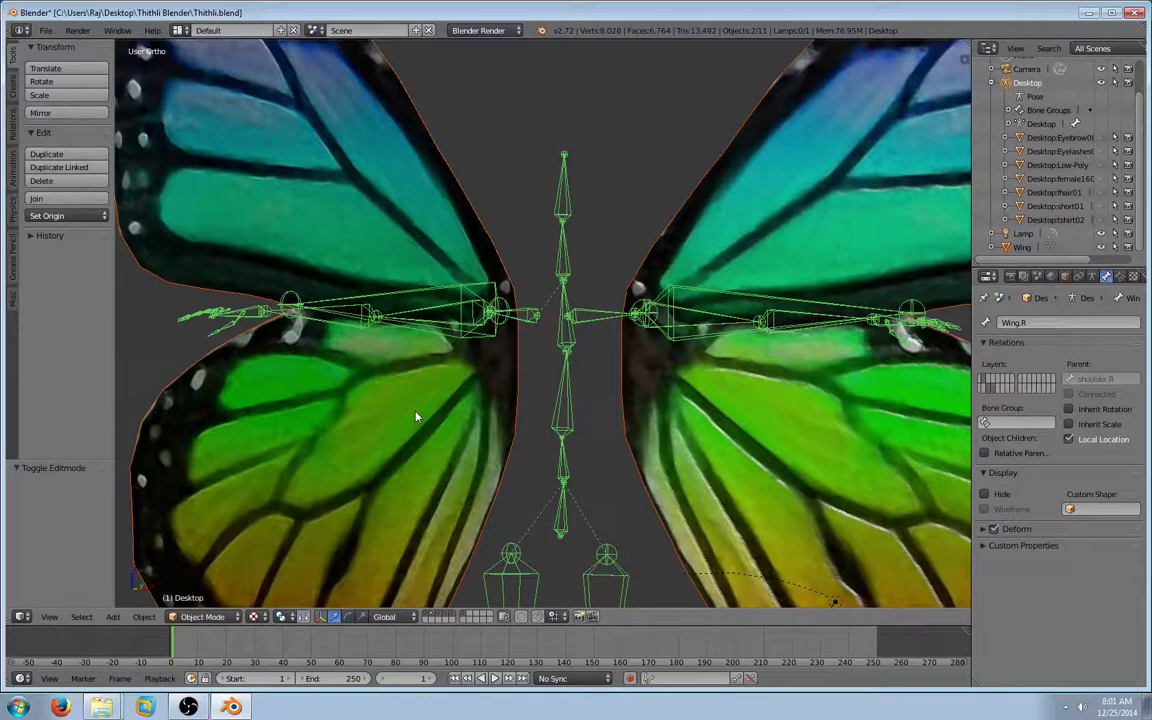
pyautogui.hotkey('ctrl', 'p')
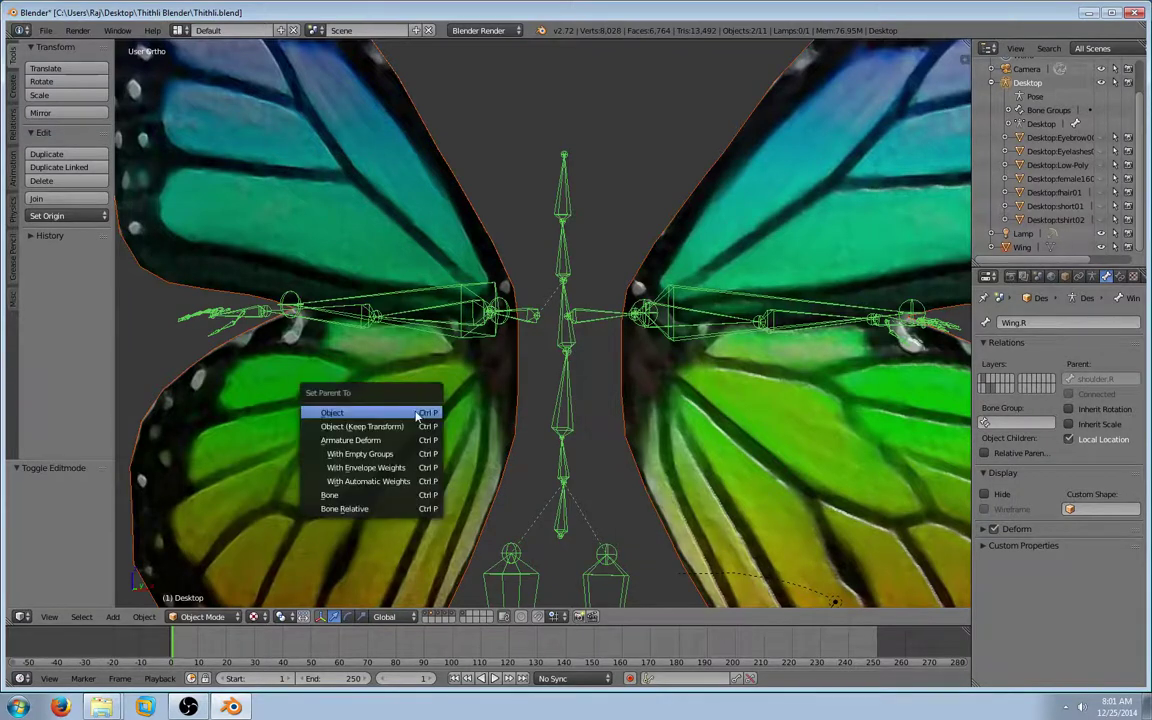
pyautogui.click(366, 455)
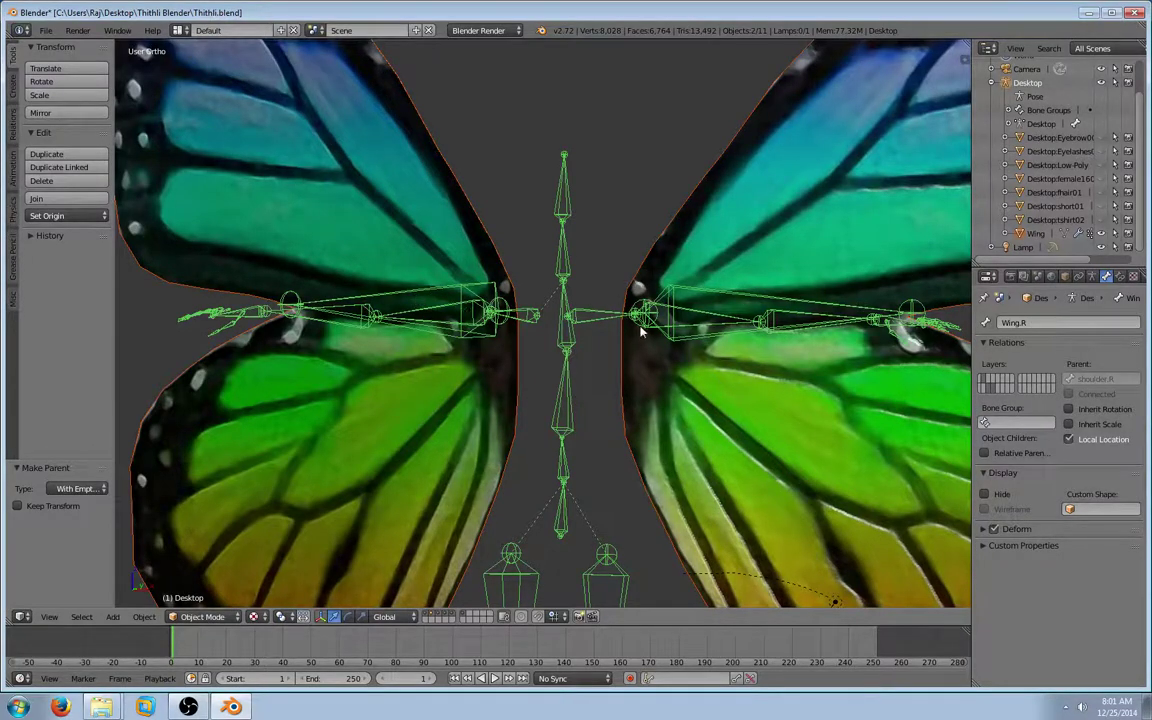
# - Enter Edit Mode on the Wing mesh, clear the selection, make Wing.L the active vertex group and select its assigned vertices
pyautogui.rightClick(797, 194)
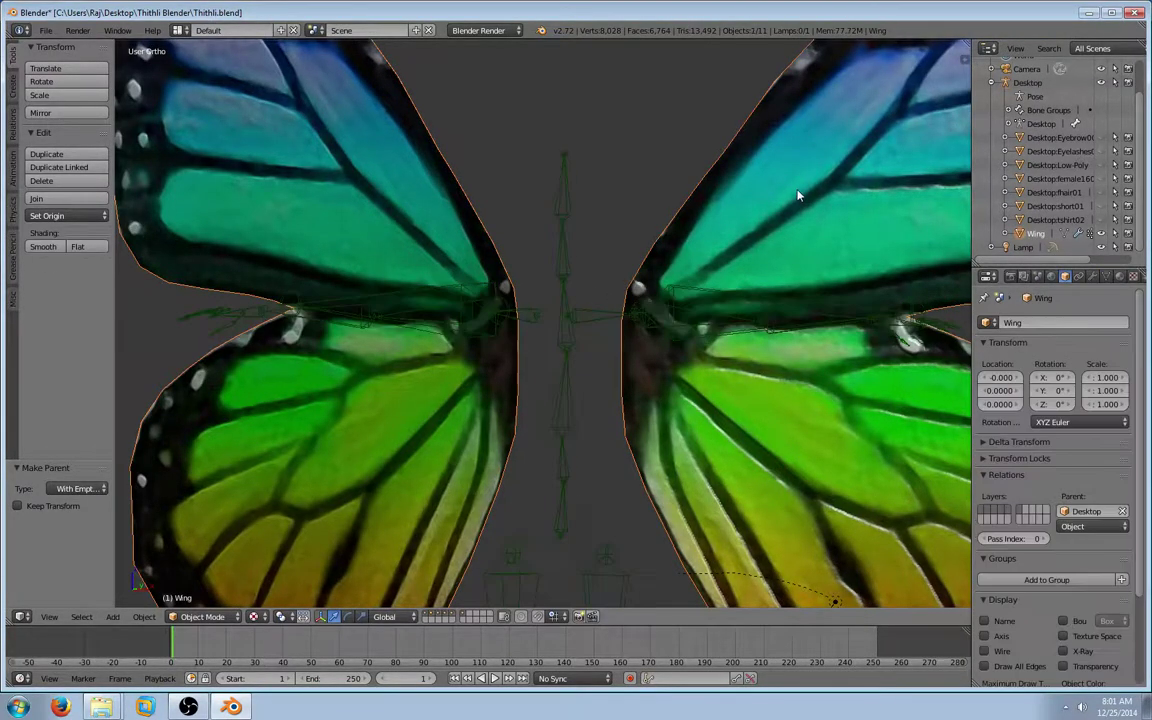
pyautogui.click(1106, 276)
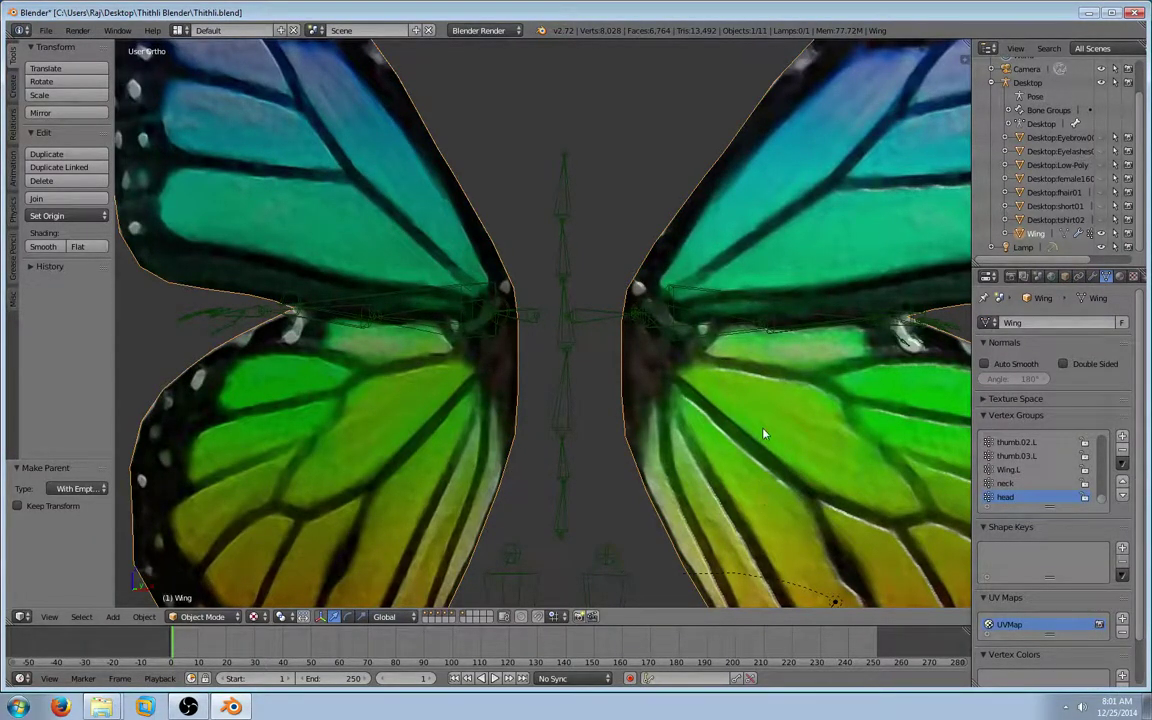
pyautogui.scroll(-4, 765, 432)
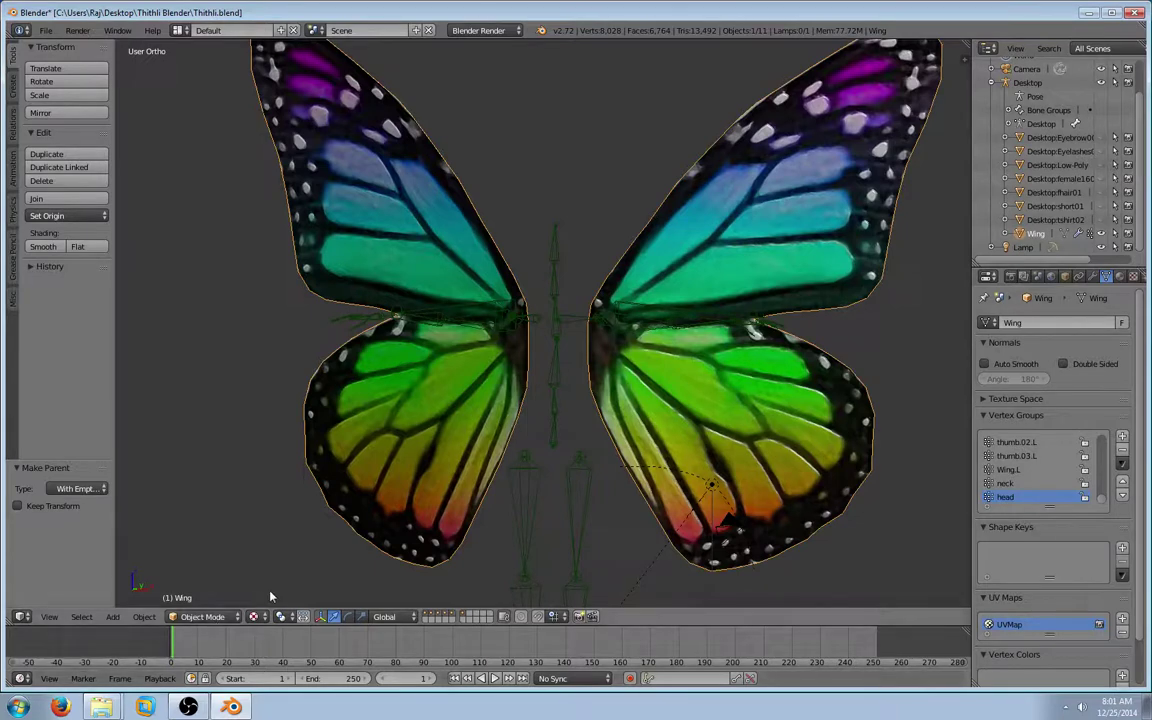
pyautogui.click(239, 617)
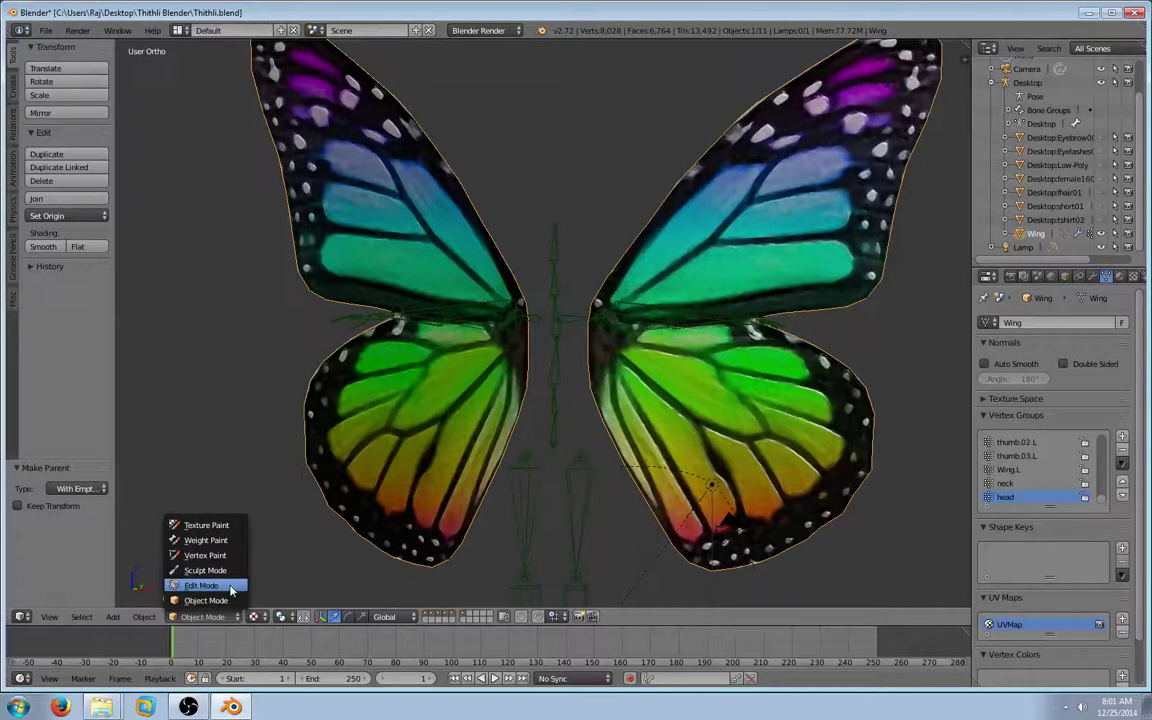
pyautogui.click(205, 585)
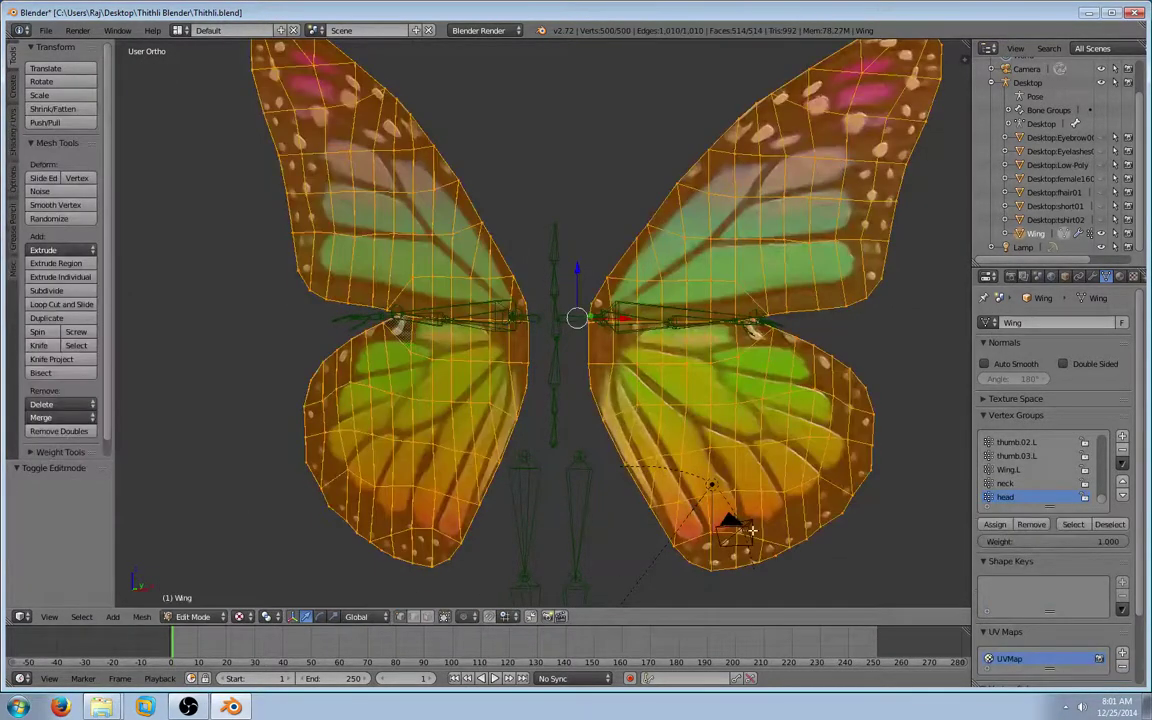
pyautogui.press('a')
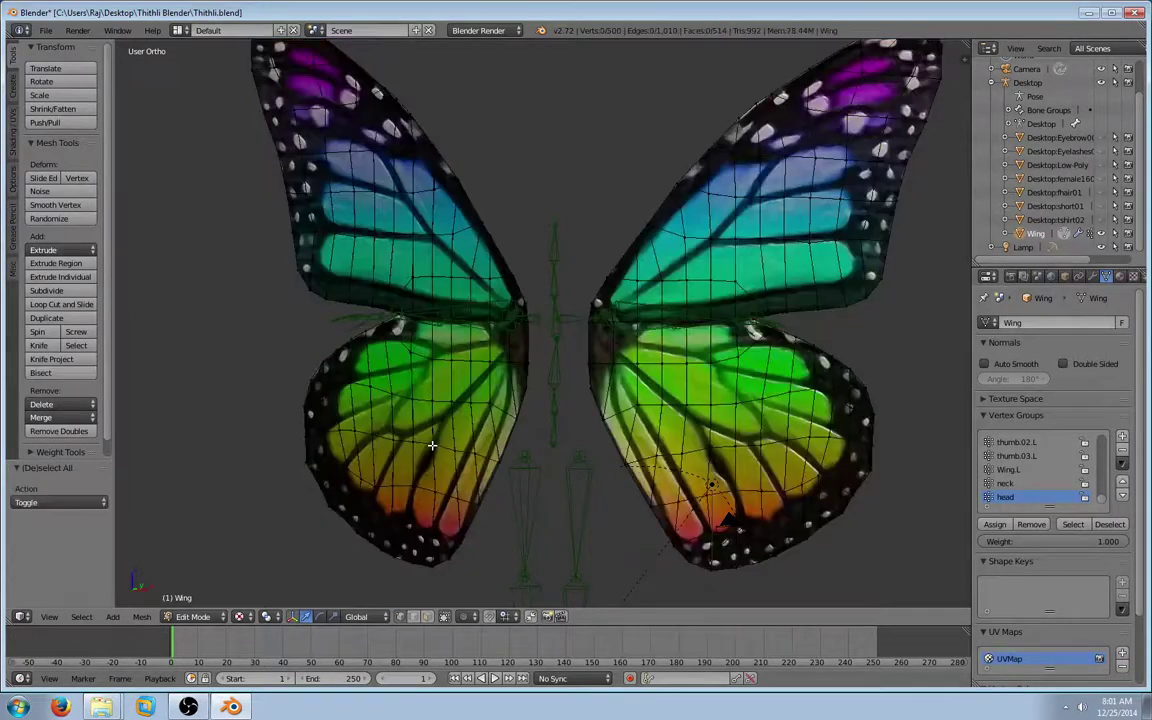
pyautogui.click(1017, 473)
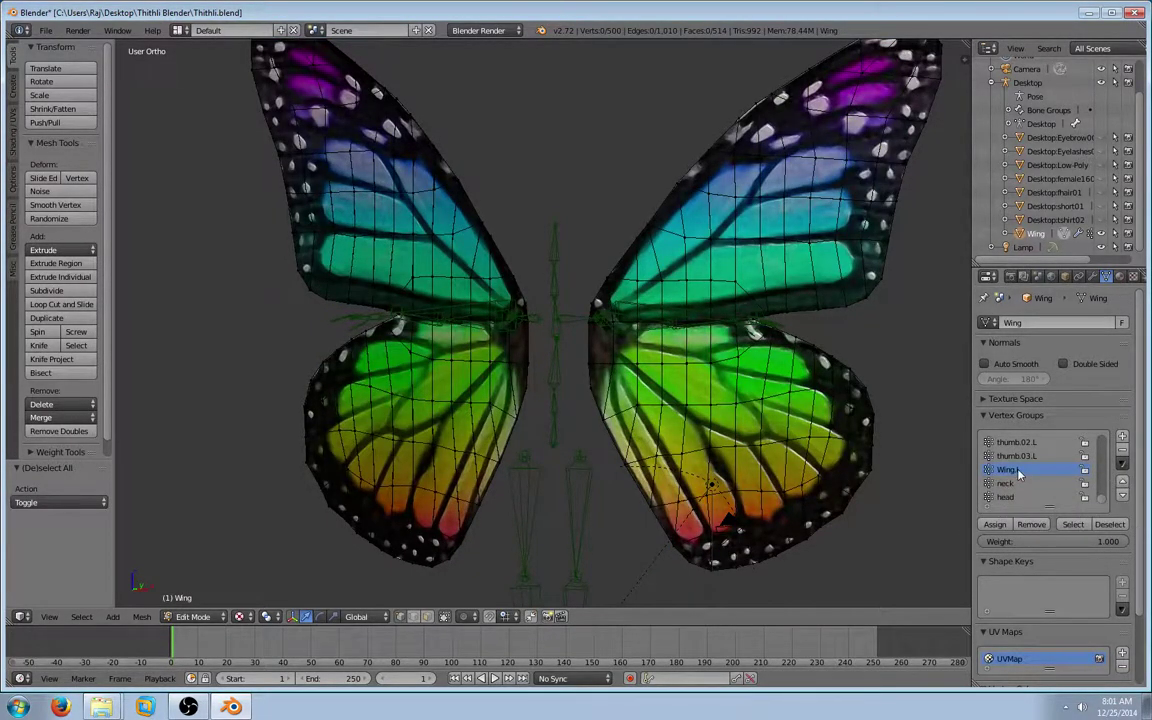
pyautogui.click(1070, 524)
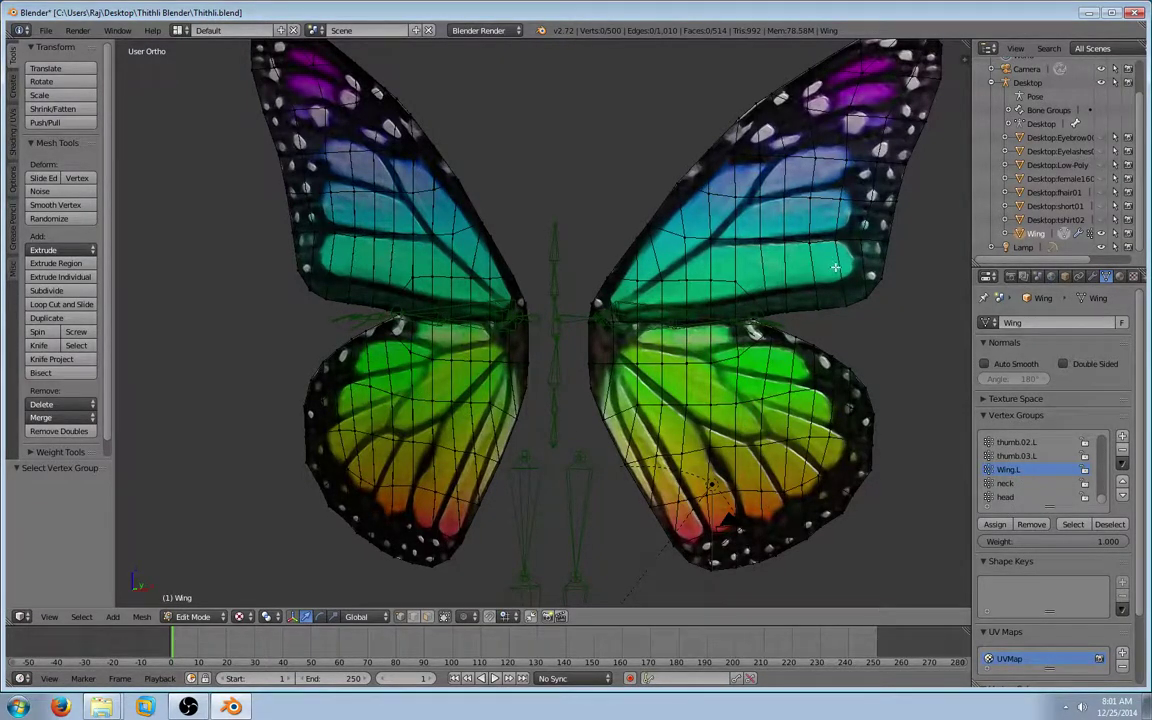
# - Switch to wireframe shading, box-select the whole wing on the Wing.L bone's side, assign it to the Wing.L vertex group and clear the selection
pyautogui.scroll(-1, 930, 410)
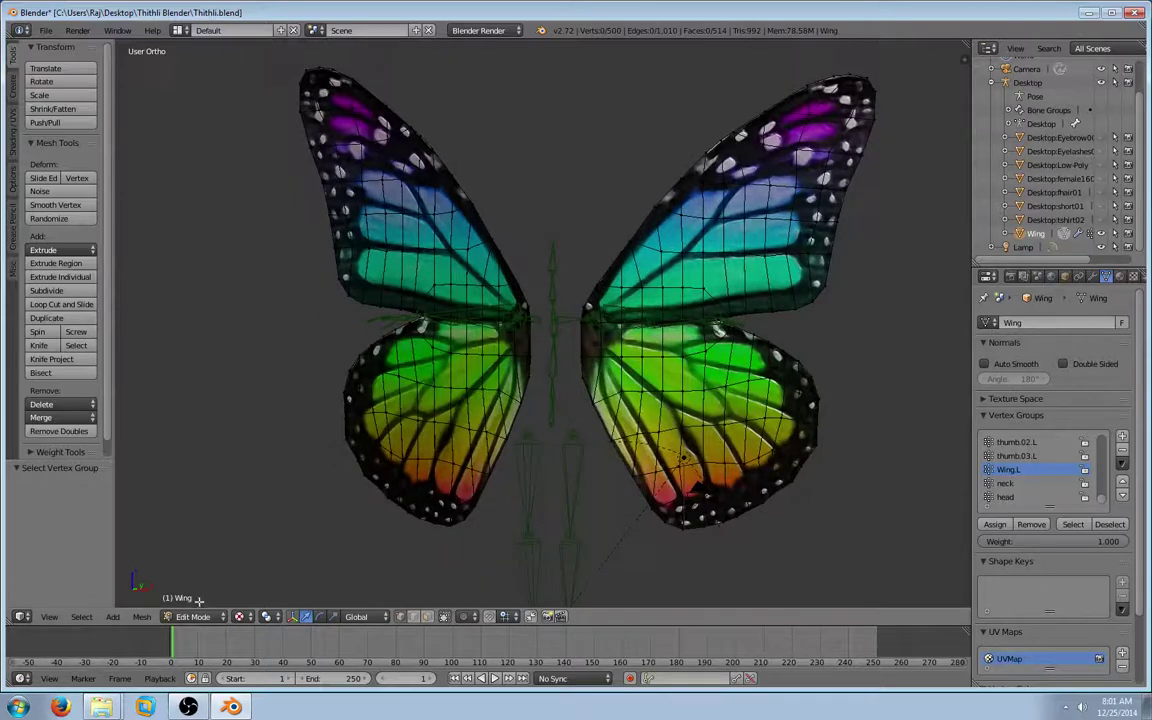
pyautogui.click(248, 617)
pyautogui.click(260, 585)
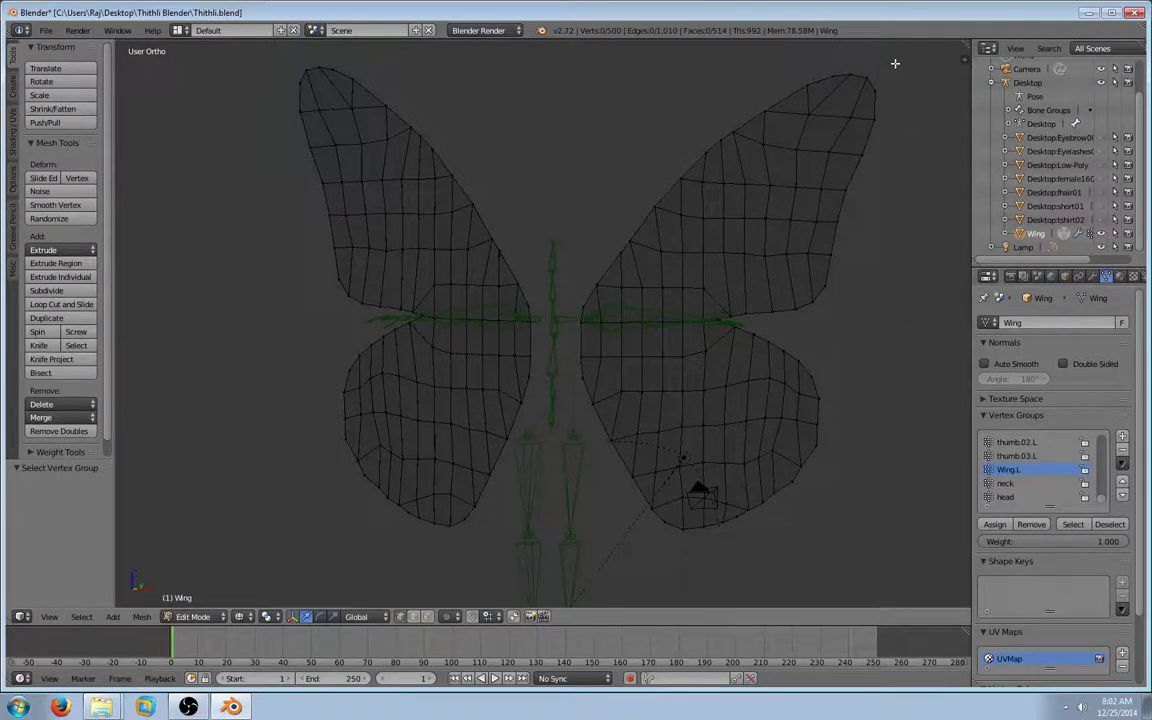
pyautogui.press('b')
pyautogui.moveTo(900, 57); pyautogui.dragTo(577, 543)
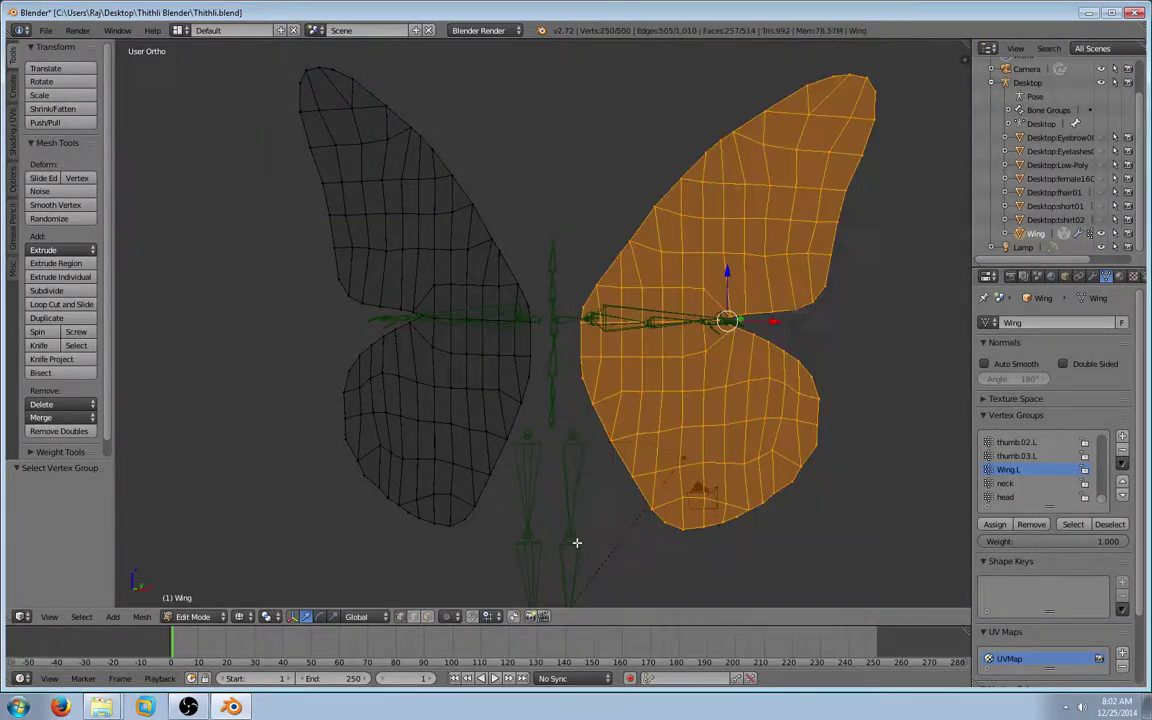
pyautogui.click(995, 526)
pyautogui.press('a')
pyautogui.scroll(3, 1022, 467)
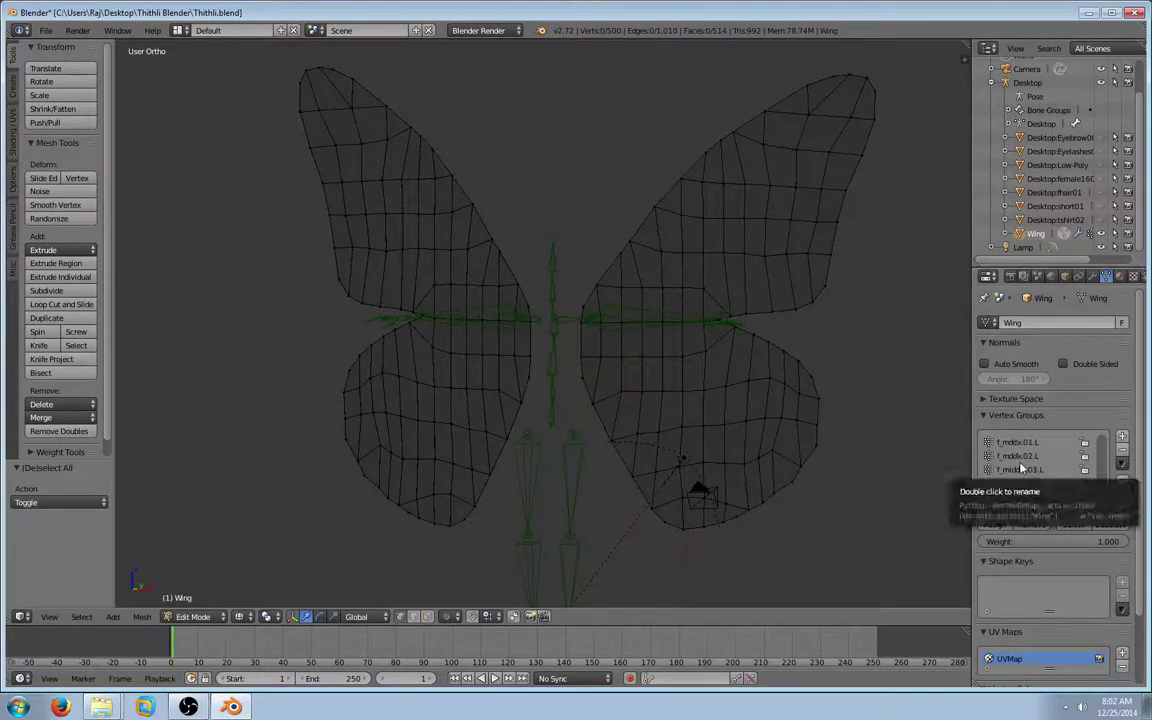
# - Make Wing.R the active vertex group, box-select the whole wing on the Wing.R bone's side, assign it to the group and clear the selection
pyautogui.scroll(3, 1049, 448)
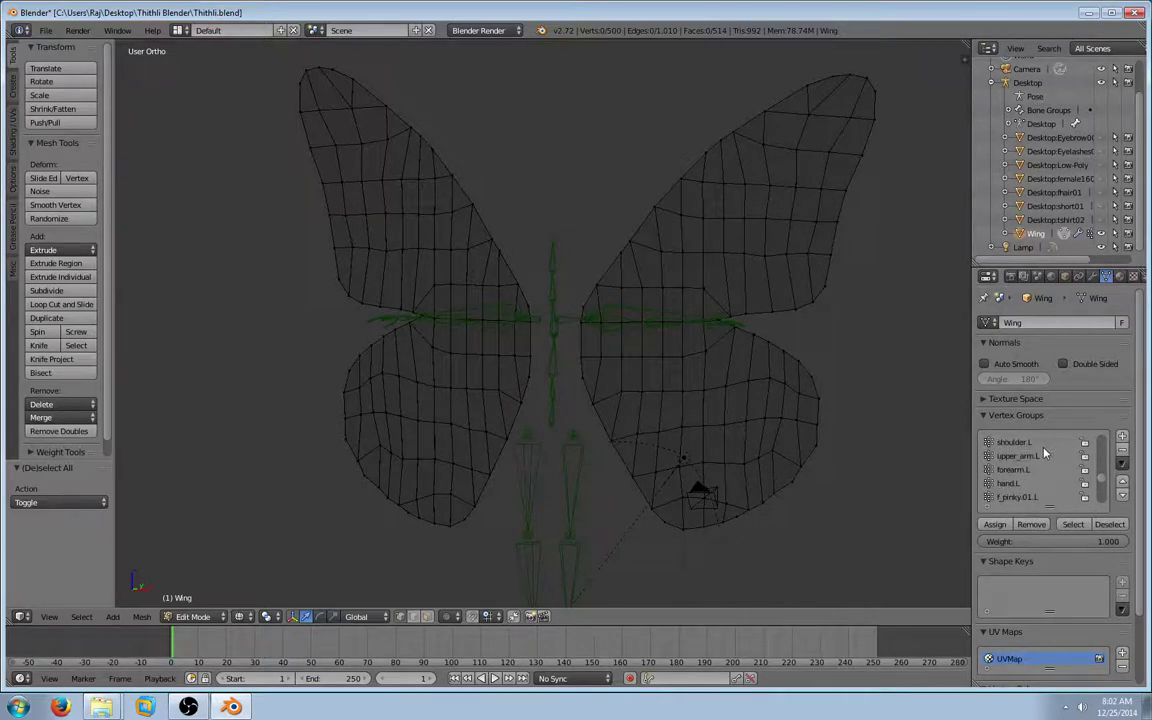
pyautogui.scroll(3, 1037, 472)
pyautogui.scroll(-1, 1036, 472)
pyautogui.click(1014, 471)
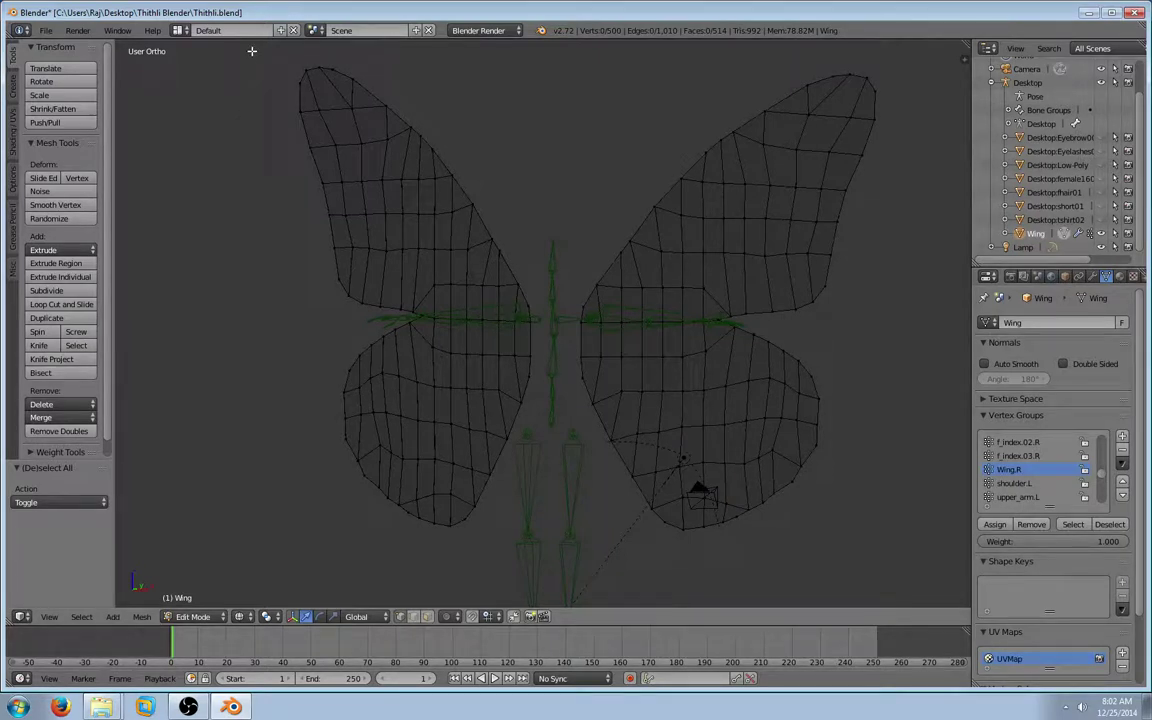
pyautogui.press('b')
pyautogui.moveTo(252, 51); pyautogui.dragTo(533, 557)
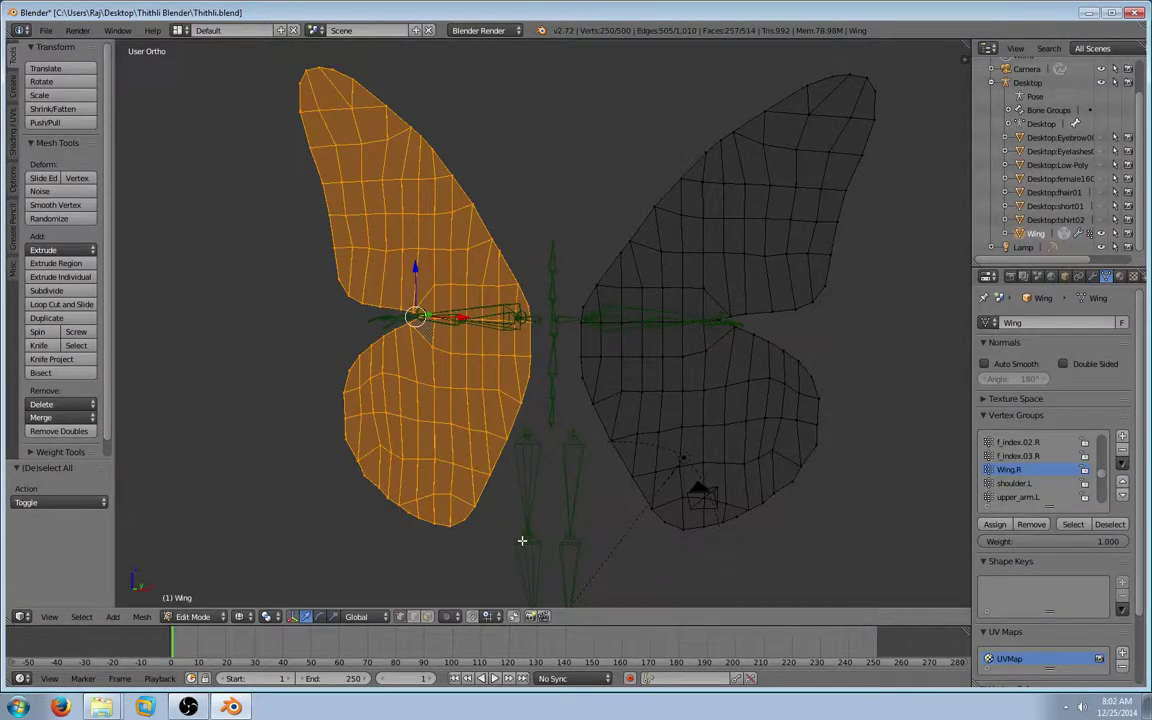
pyautogui.press('a')
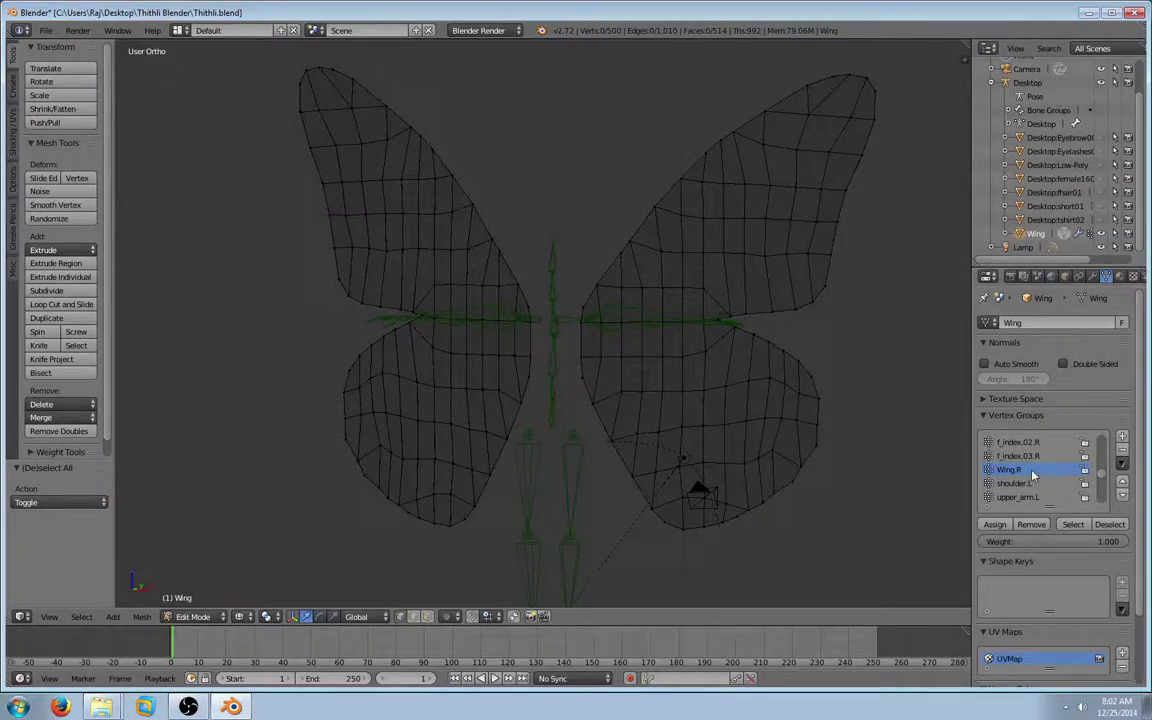
# - Check the Wing.R and Wing.L vertex groups by selecting the vertices assigned to each, clearing the selection after each check
pyautogui.click(1073, 524)
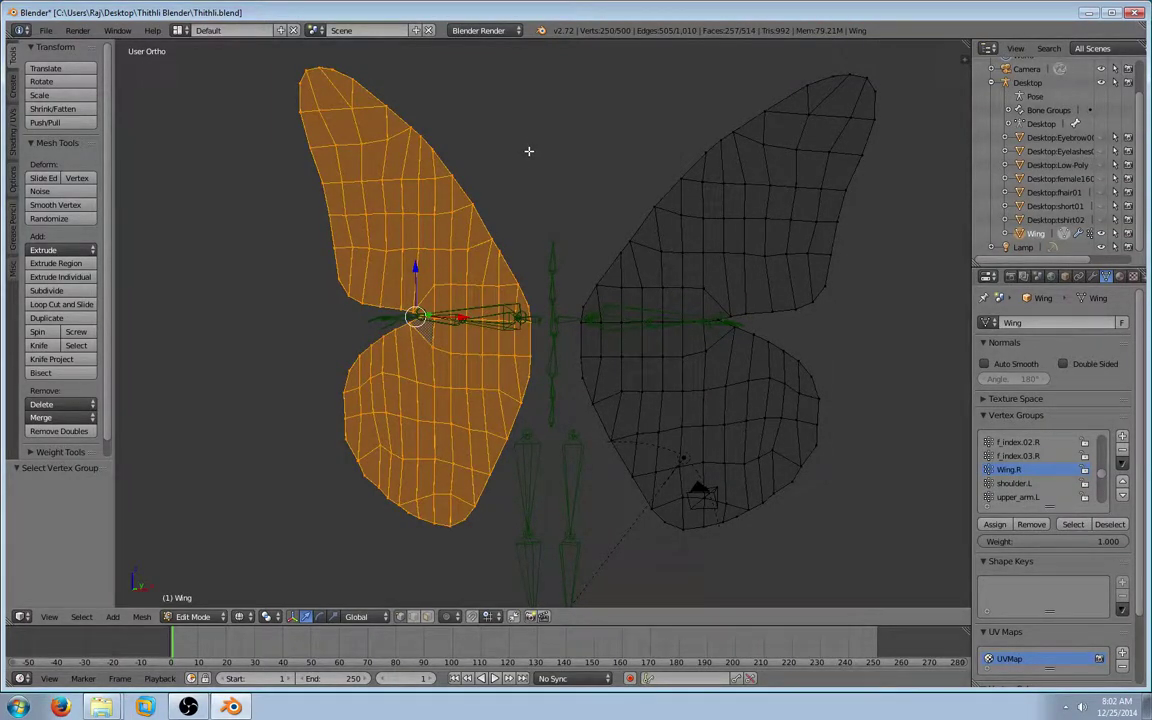
pyautogui.press('a')
pyautogui.scroll(-6, 1045, 487)
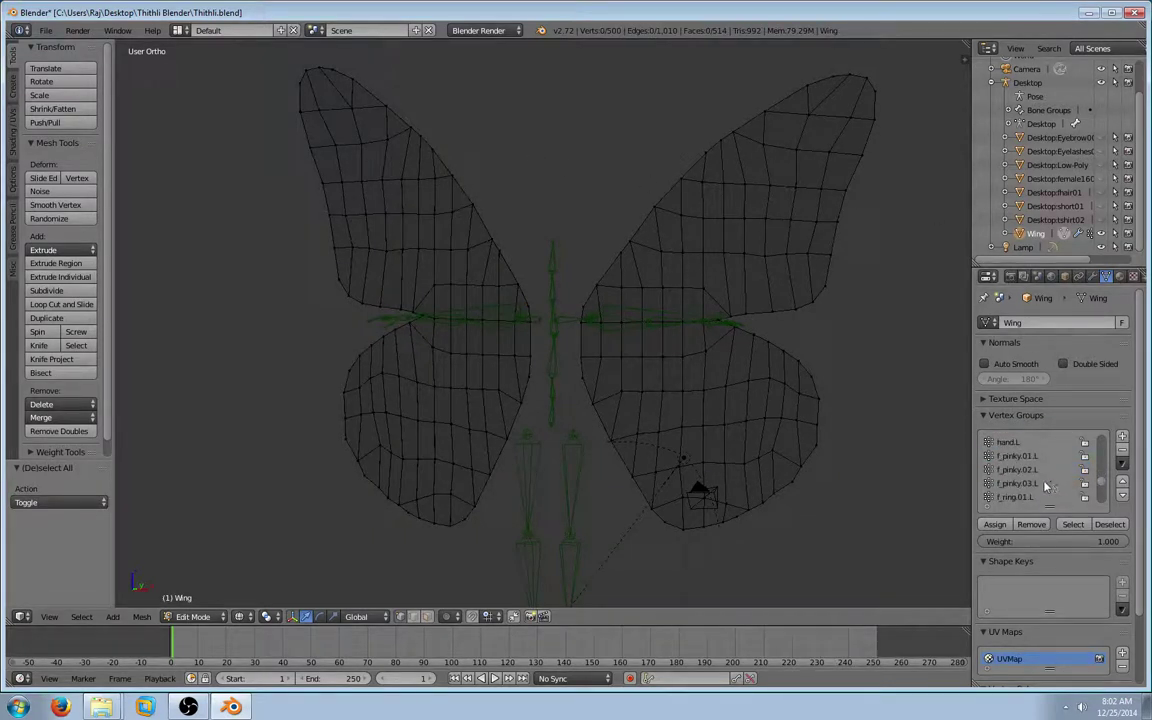
pyautogui.scroll(-9, 1045, 487)
pyautogui.scroll(-1, 1035, 490)
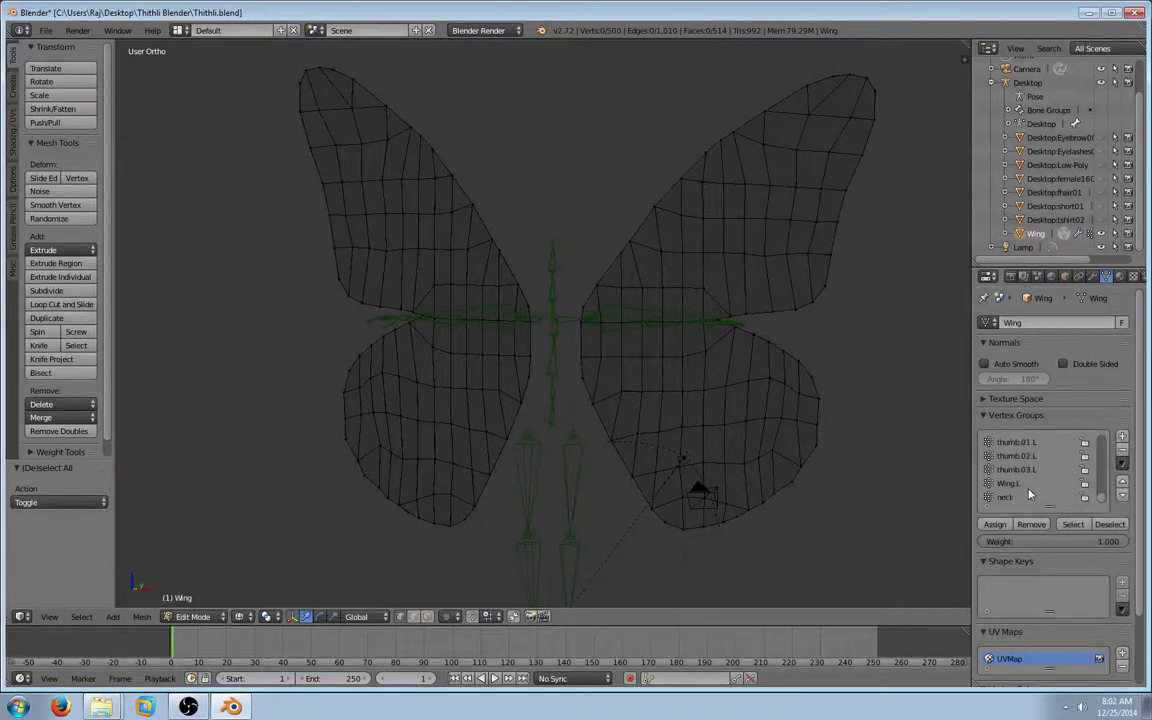
pyautogui.click(1072, 524)
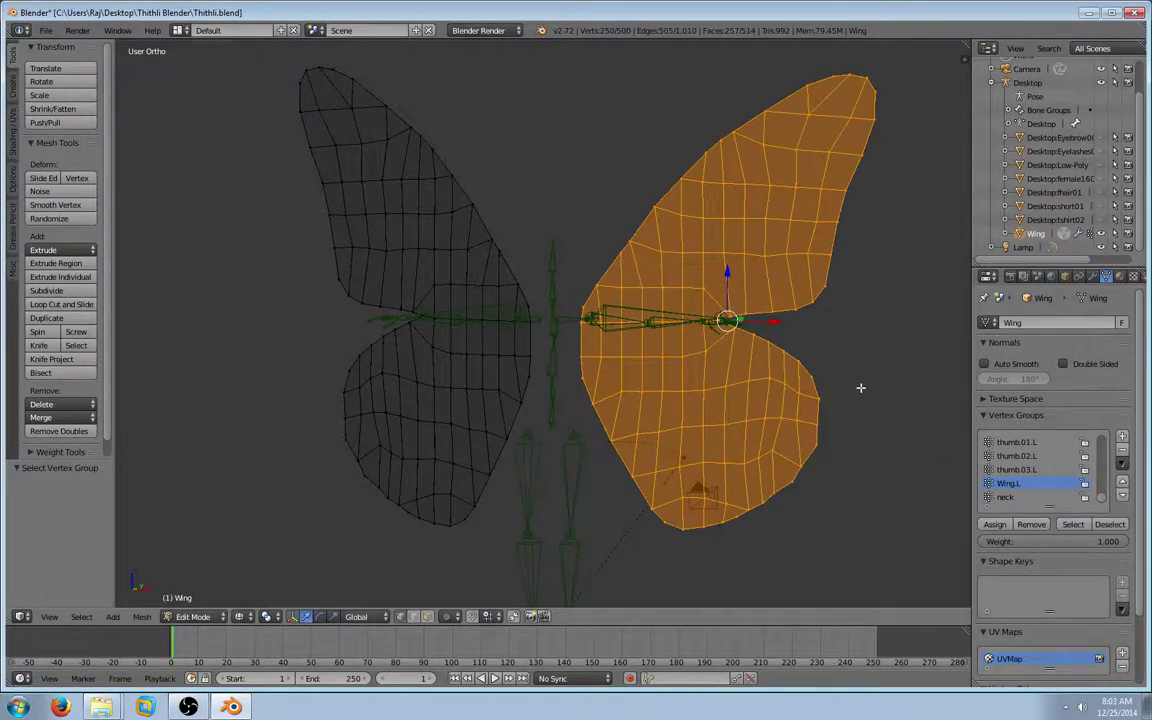
pyautogui.press('a')
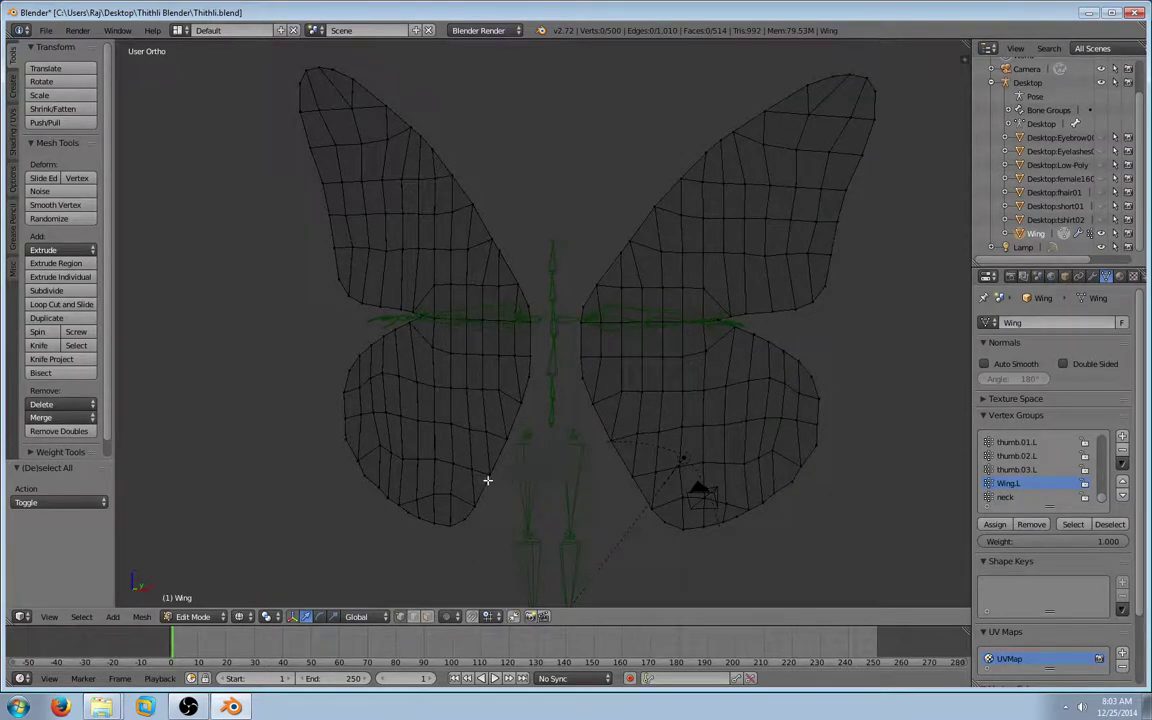
# - Set the viewport shading to Texture and return the Wing mesh to Object Mode
pyautogui.click(276, 617)
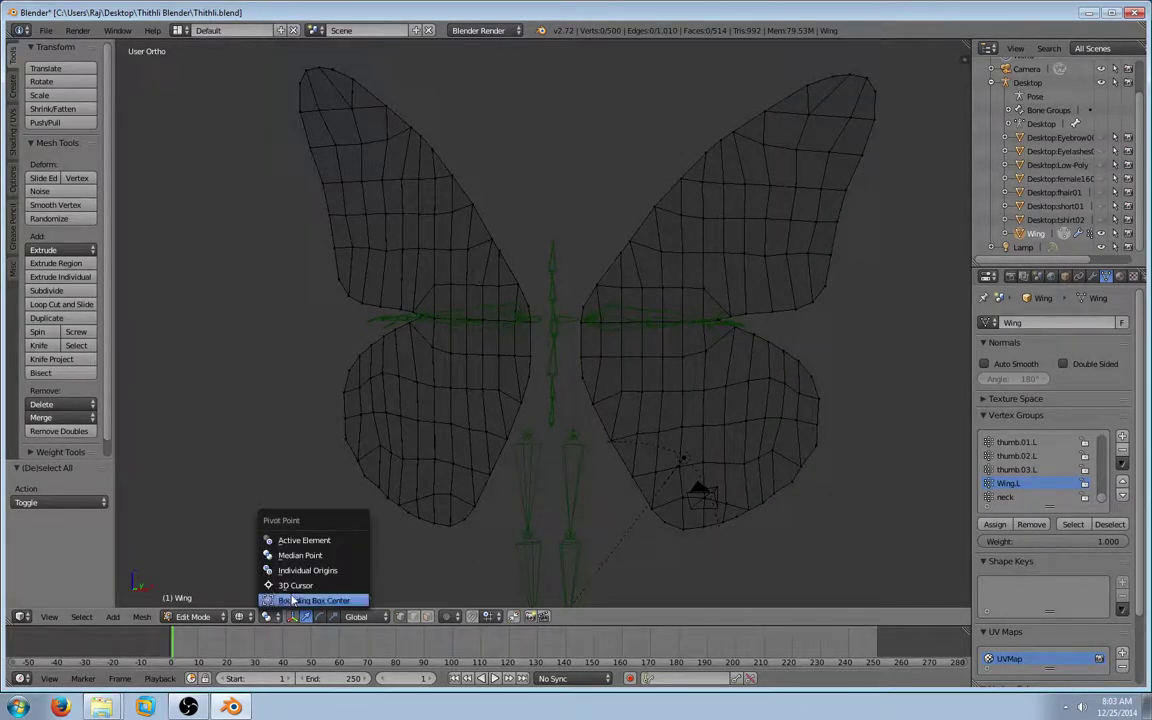
pyautogui.click(273, 602)
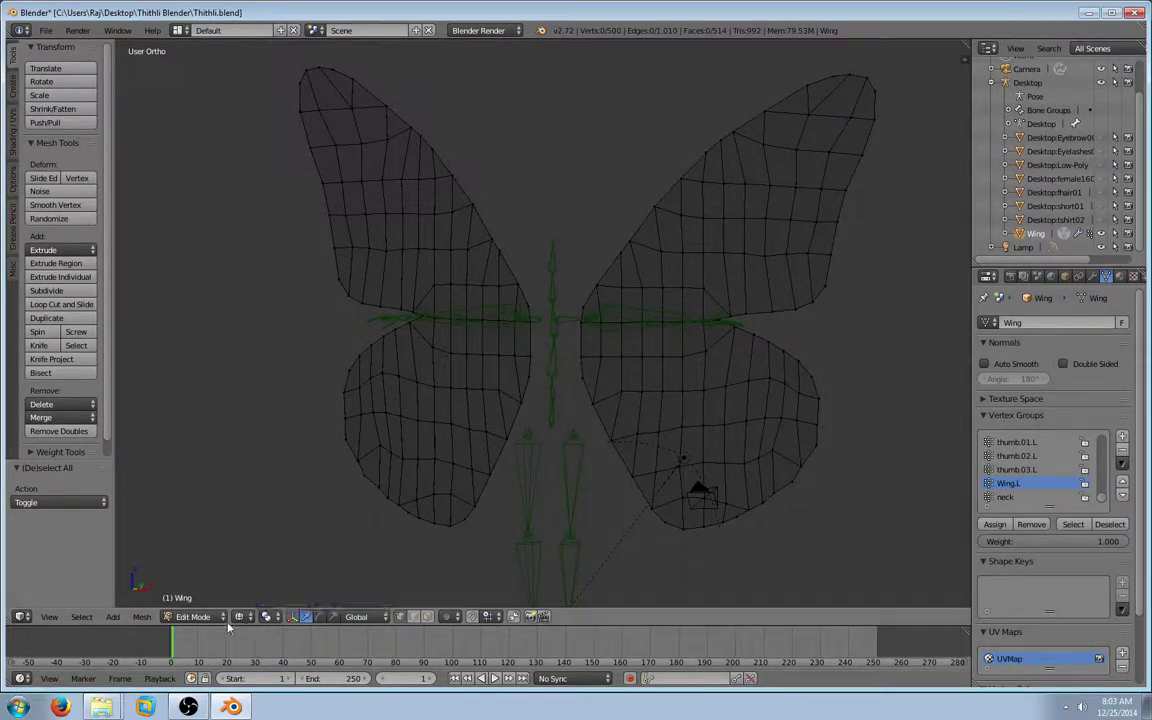
pyautogui.click(250, 616)
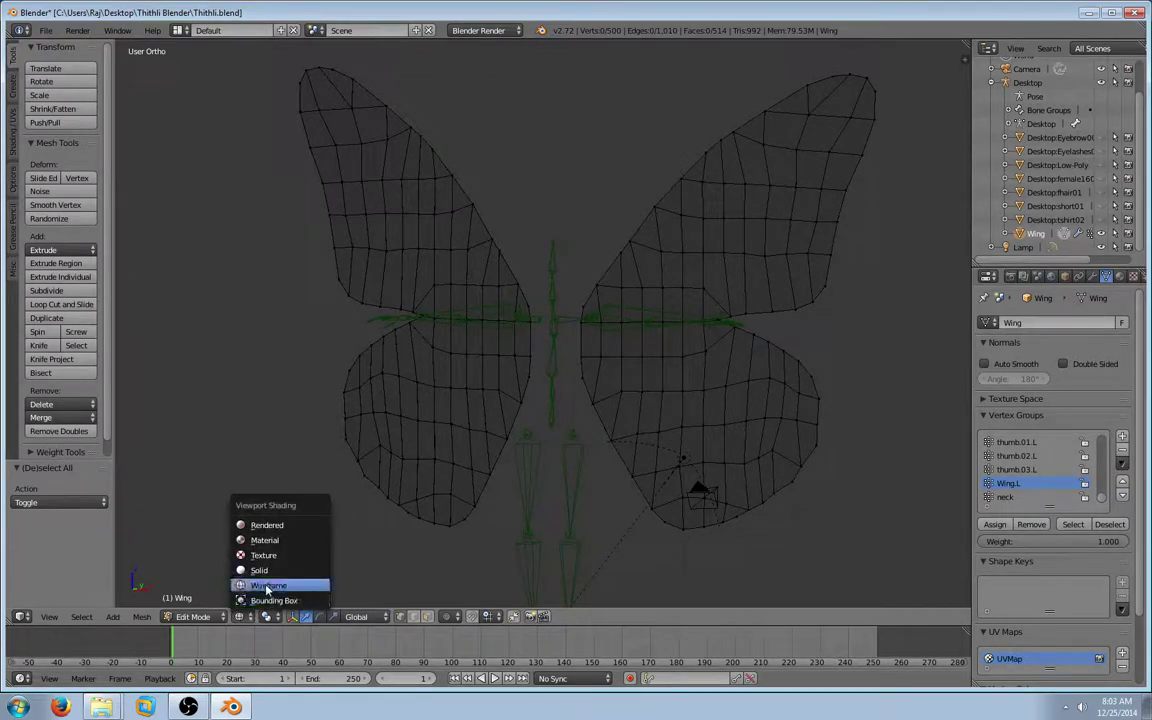
pyautogui.click(262, 555)
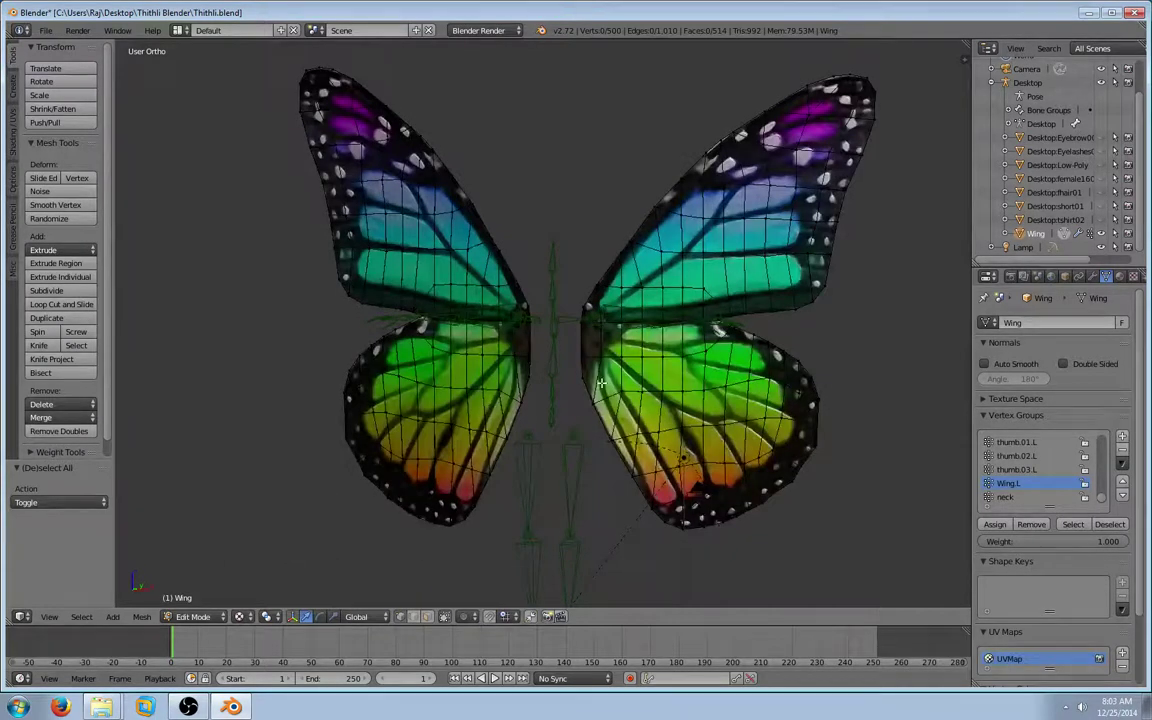
pyautogui.press('Tab')
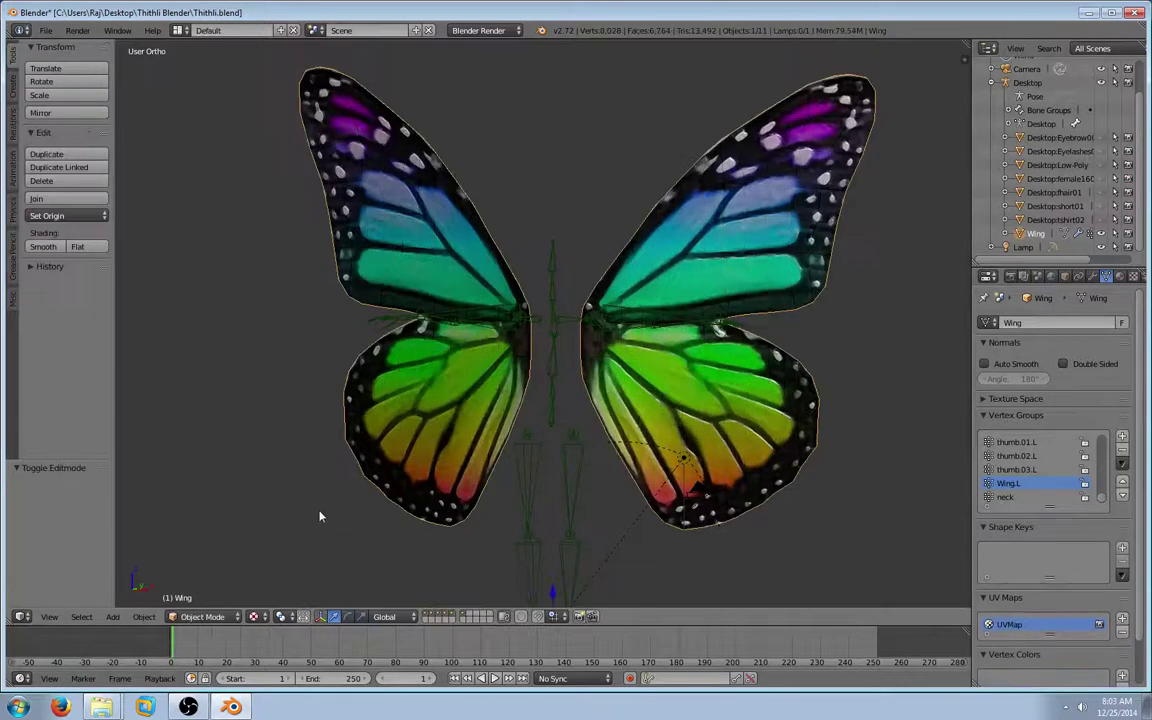
# - Unhide the character's body, hair, shorts and T-shirt meshes
pyautogui.click(1102, 179)
pyautogui.click(1102, 192)
pyautogui.click(1102, 206)
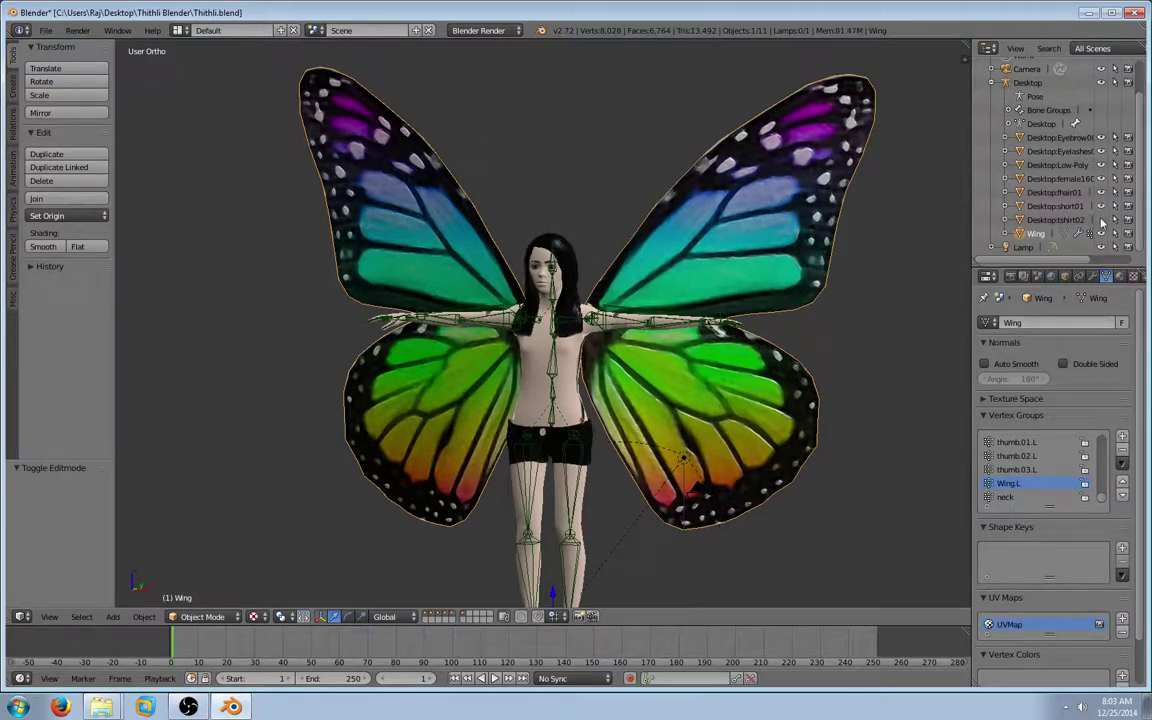
pyautogui.click(1102, 219)
# - Select the character's armature and switch it to Pose Mode
pyautogui.scroll(-1, 795, 262)
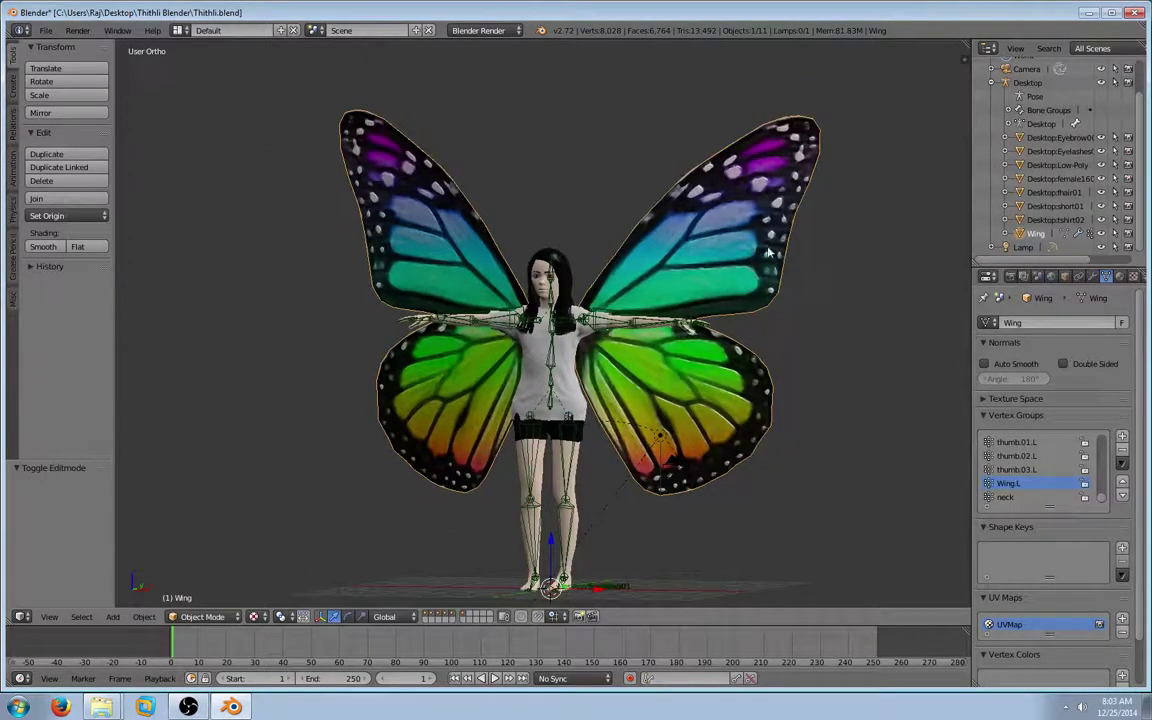
pyautogui.moveTo(758, 268); pyautogui.dragTo(765, 376, button='middle')
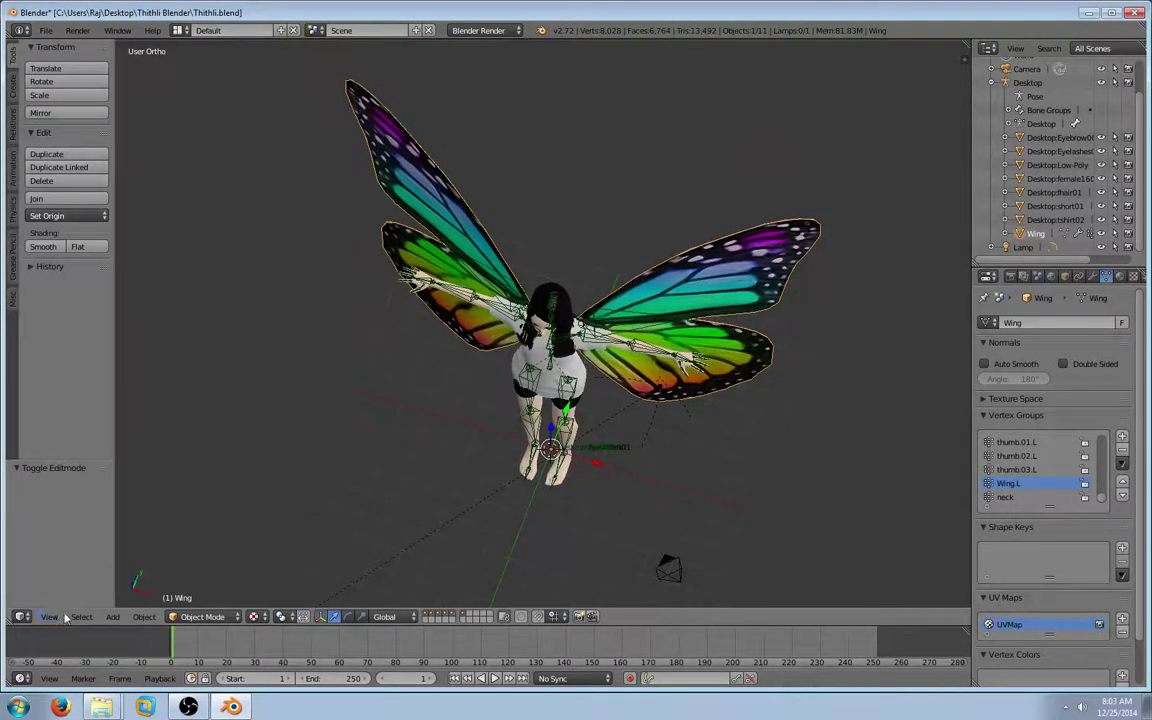
pyautogui.click(234, 617)
pyautogui.rightClick(564, 292)
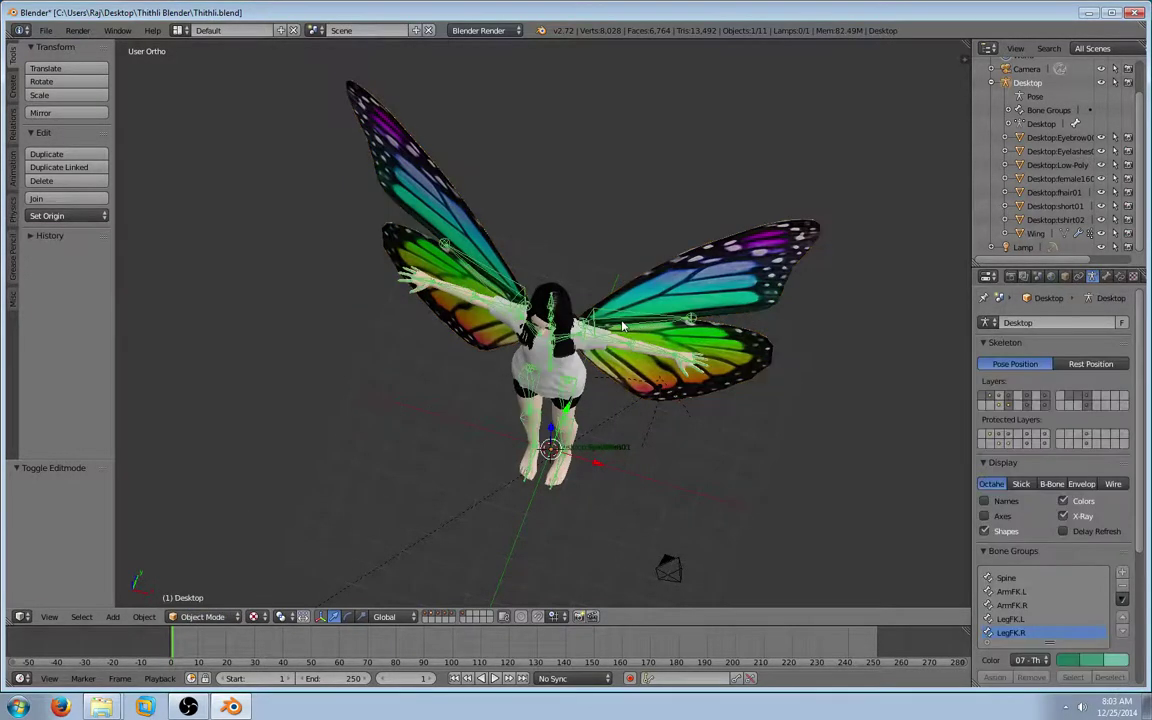
pyautogui.click(212, 617)
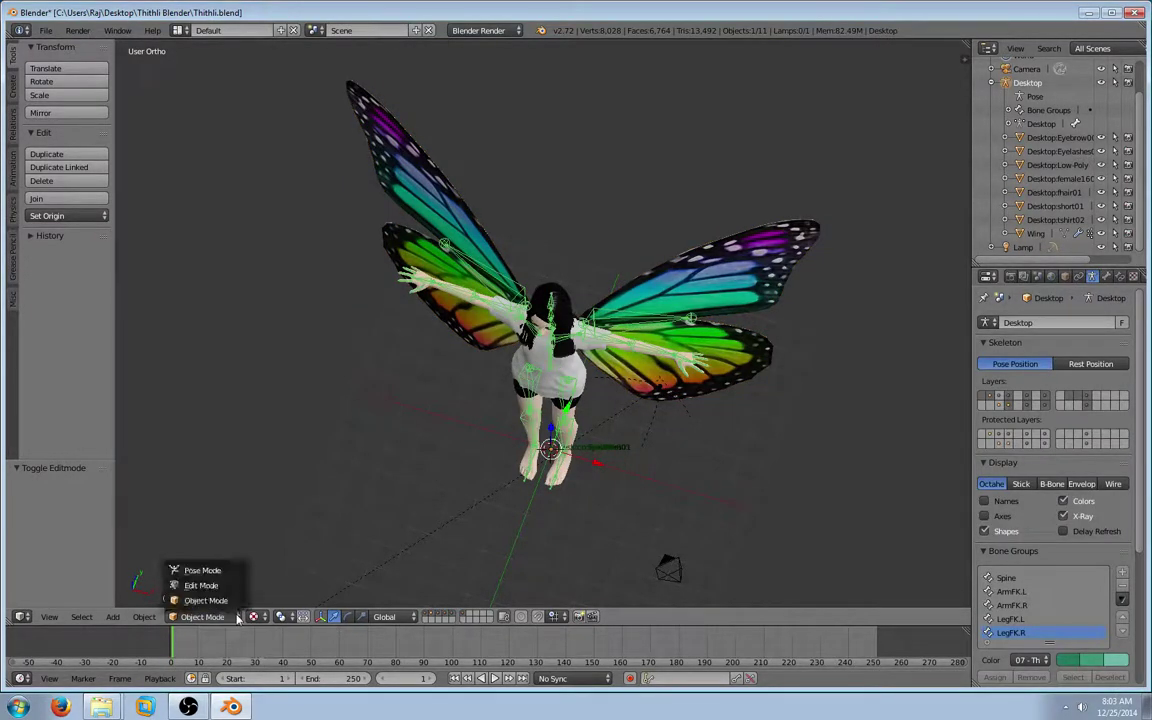
pyautogui.click(203, 570)
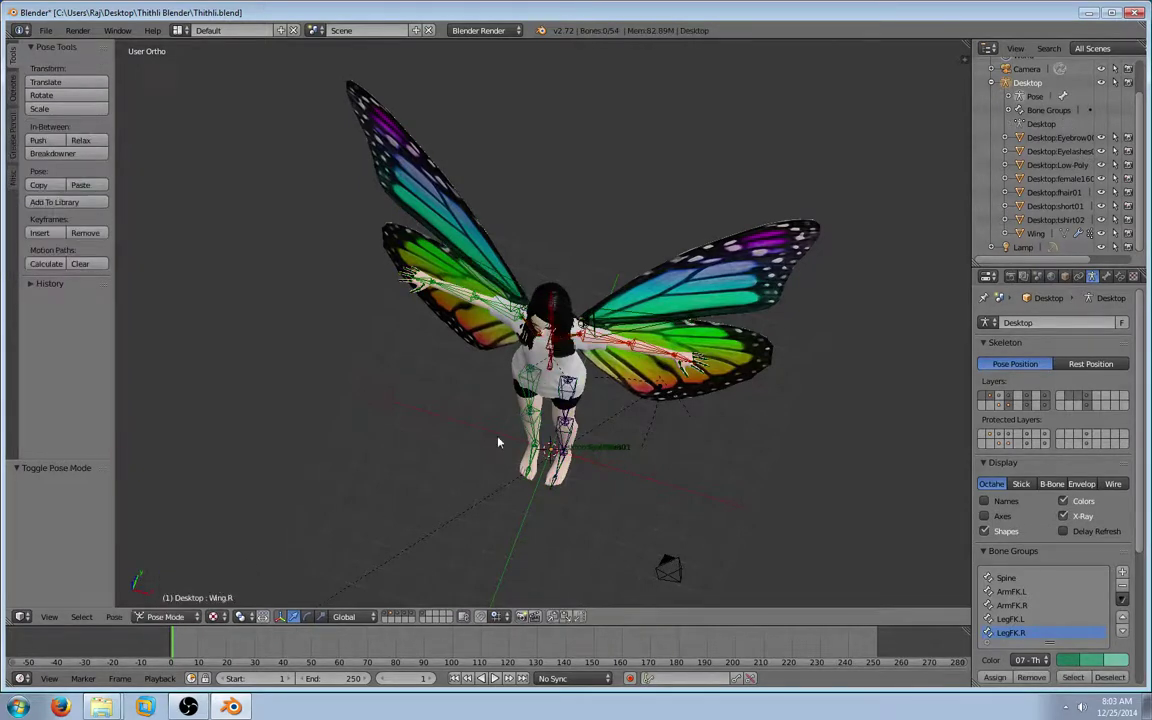
# - Test-rotate the Wing.L bone and the Wing.R bone to check the wing deformation, cancelling each rotation
pyautogui.rightClick(660, 317)
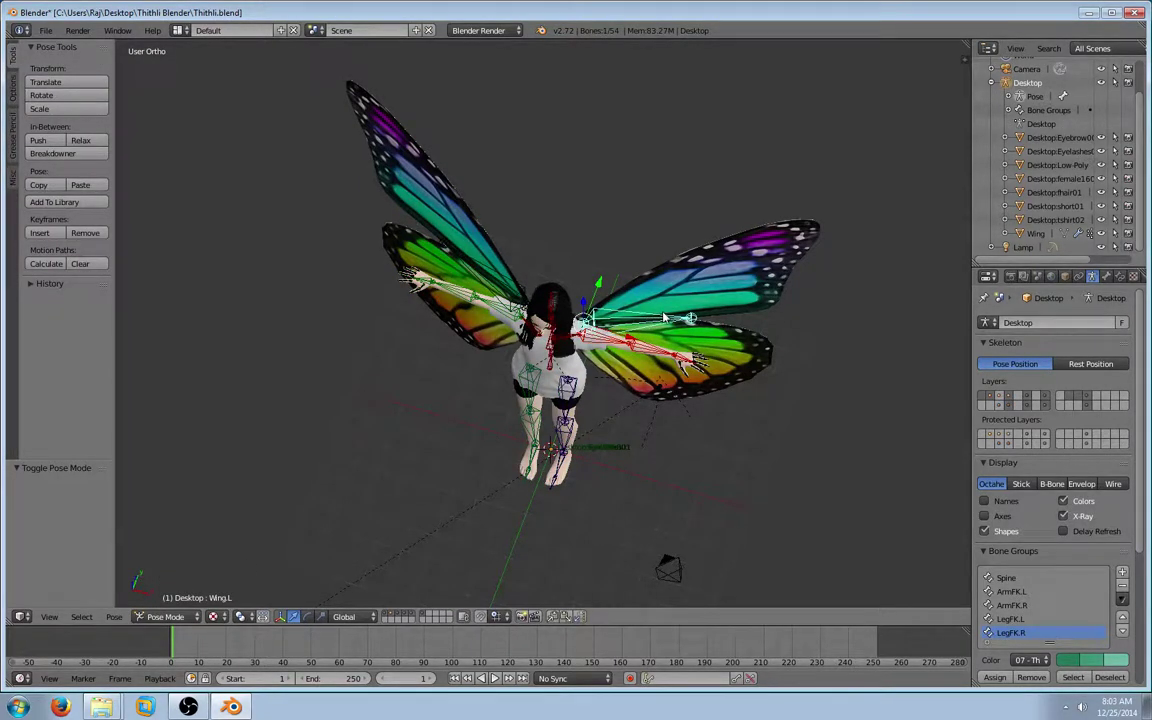
pyautogui.press('r')
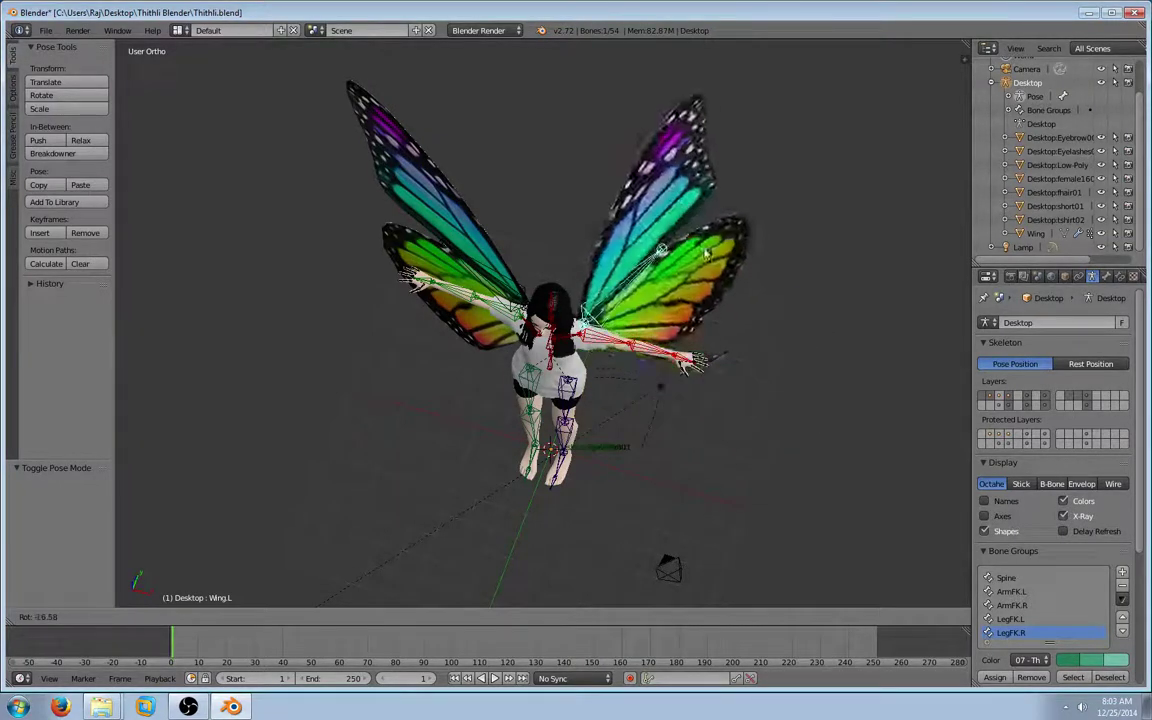
pyautogui.rightClick(729, 304)
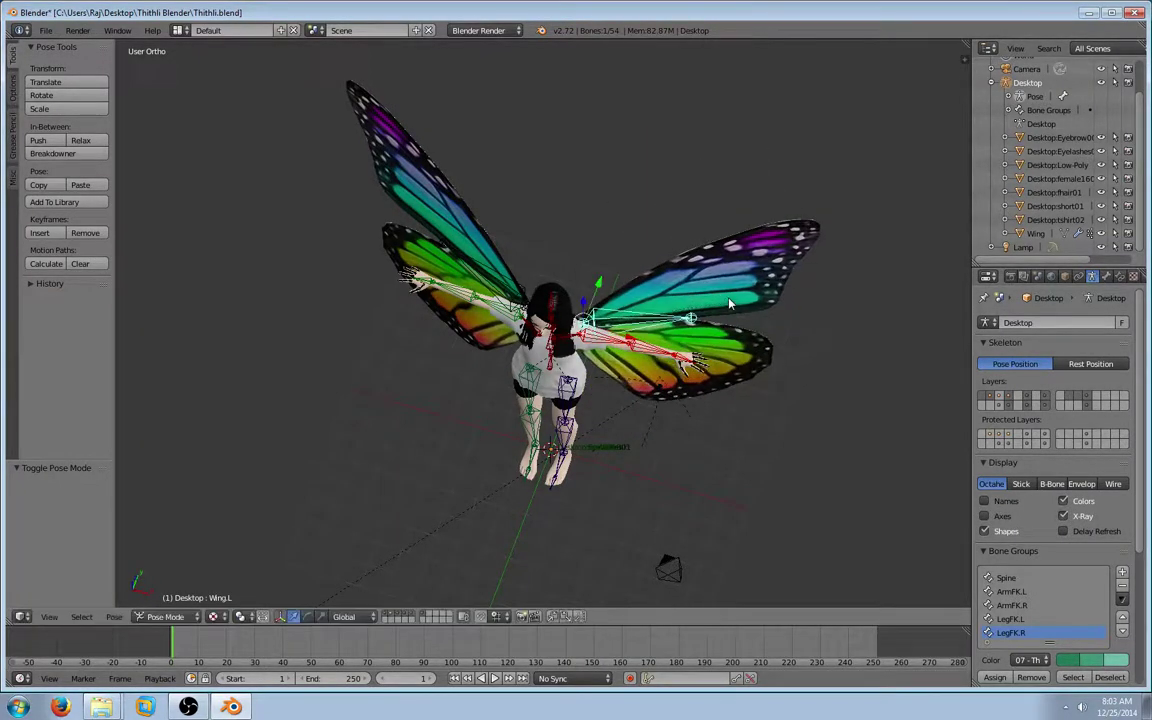
pyautogui.rightClick(485, 260)
pyautogui.press('r')
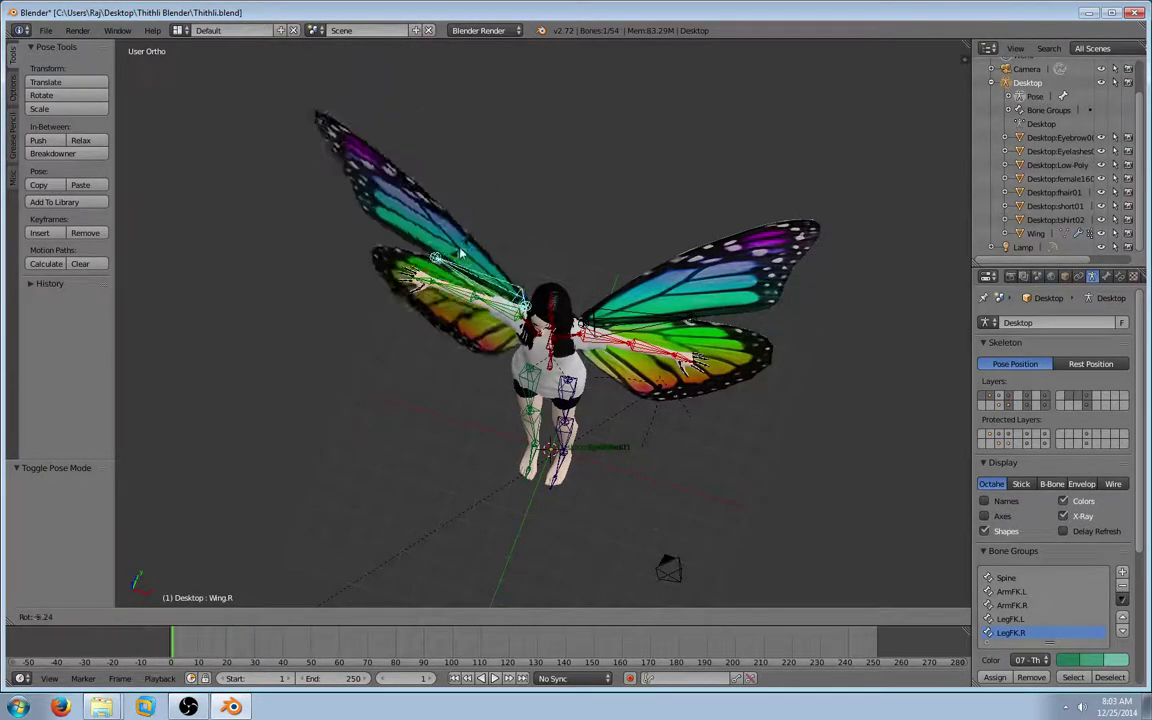
pyautogui.click(415, 180)
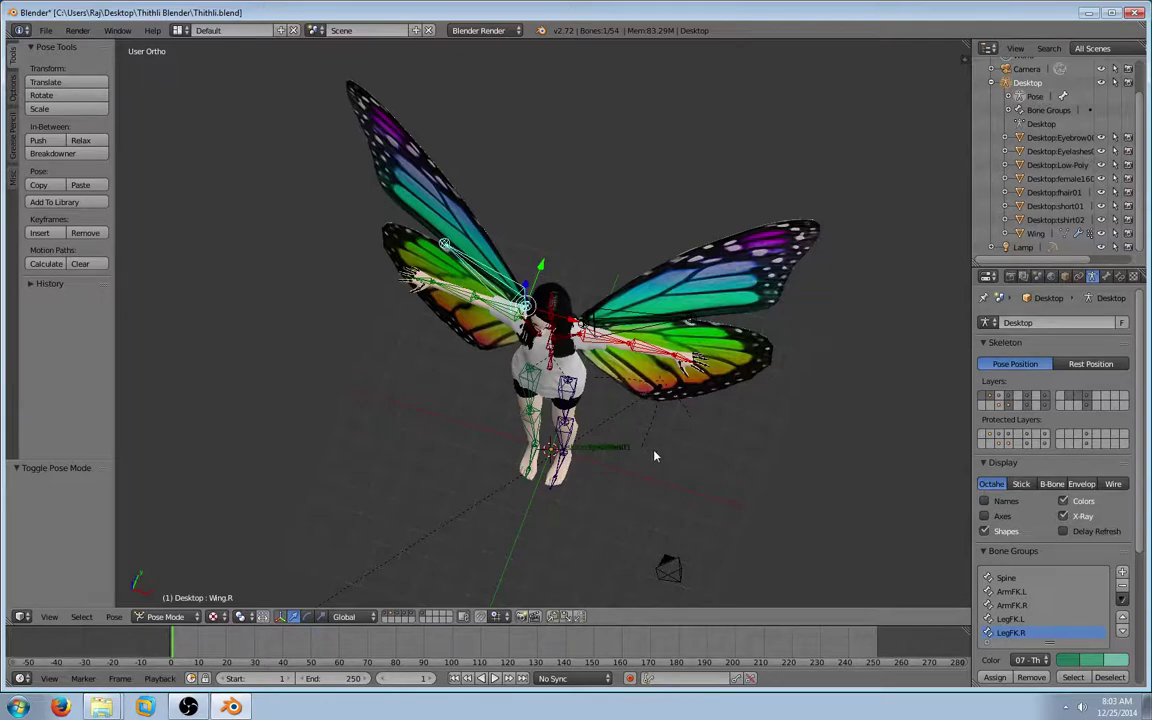
# - From the front view, test-rotate the upper_arm.L bone and the shoulder.L bone, cancelling each rotation
pyautogui.press('KP_1')
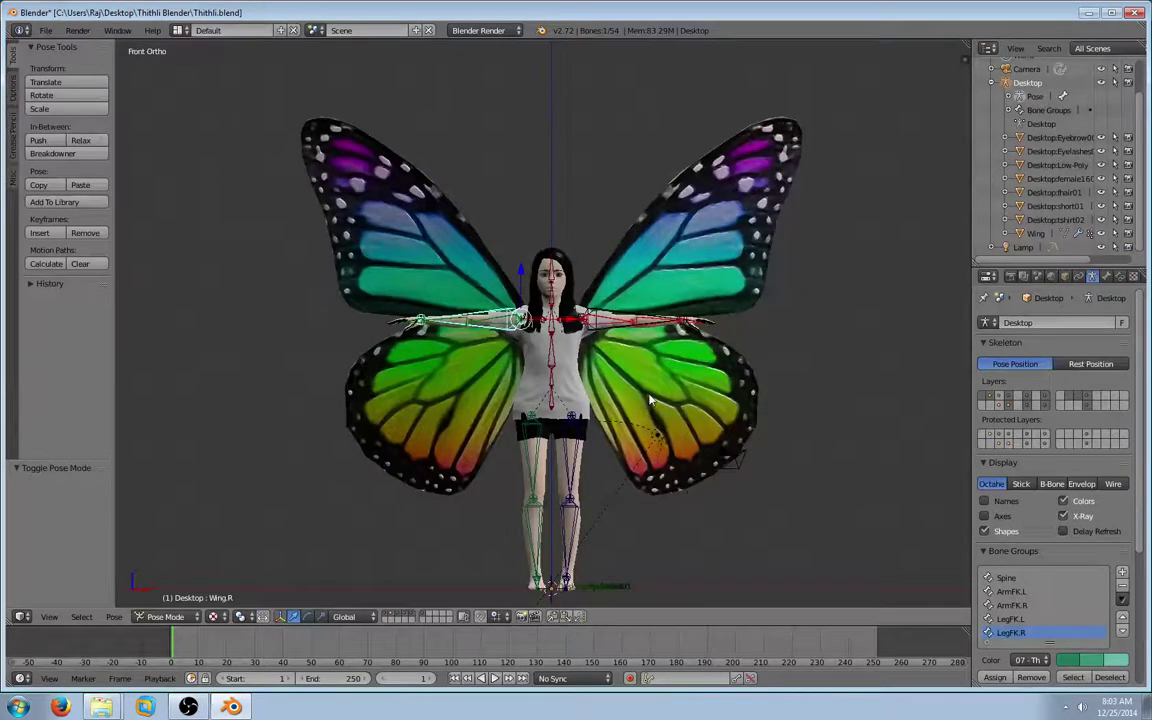
pyautogui.rightClick(600, 322)
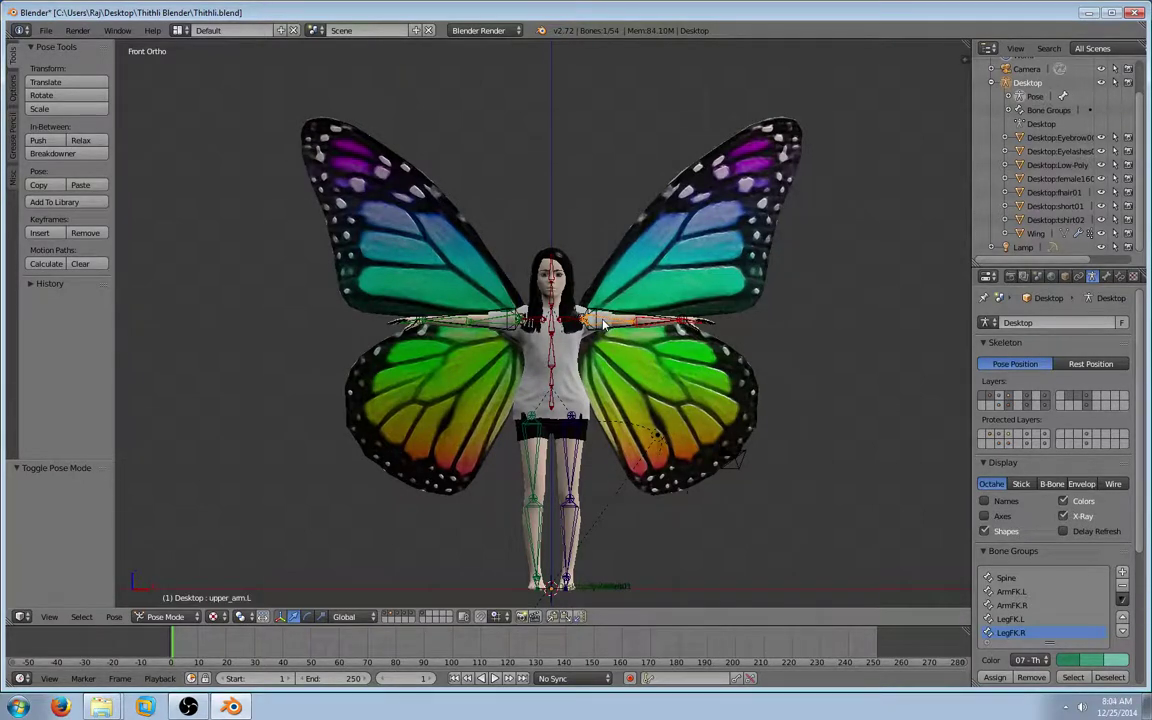
pyautogui.press('r')
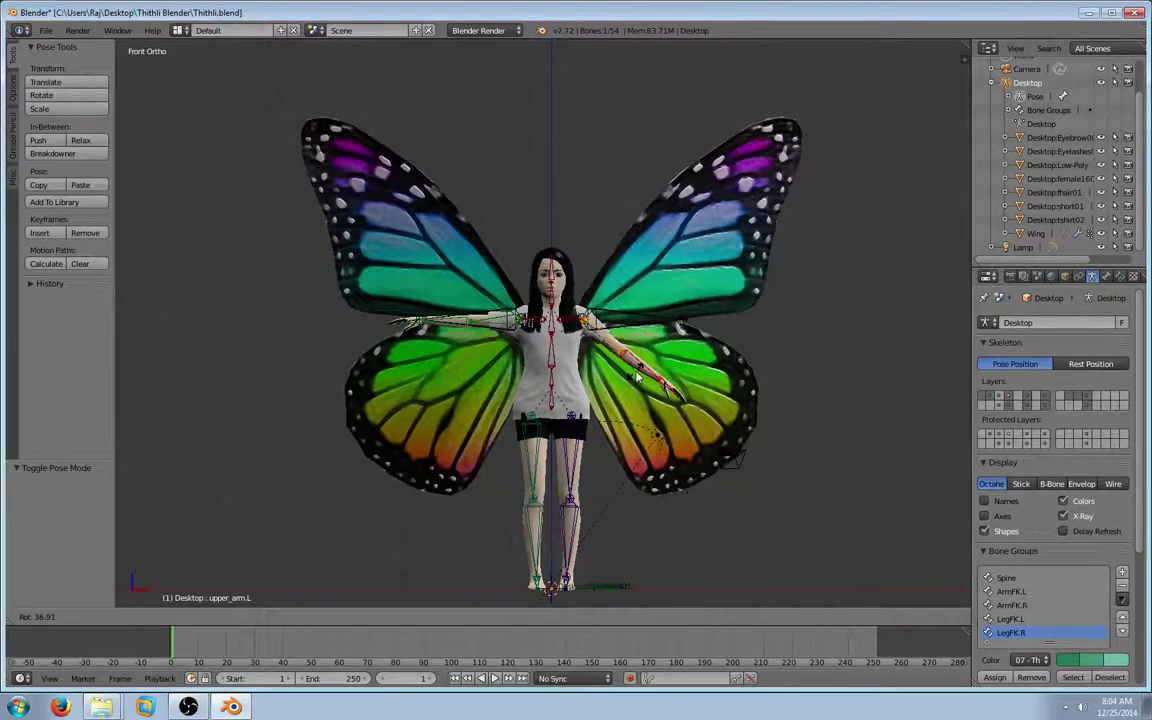
pyautogui.rightClick(574, 334)
pyautogui.rightClick(569, 323)
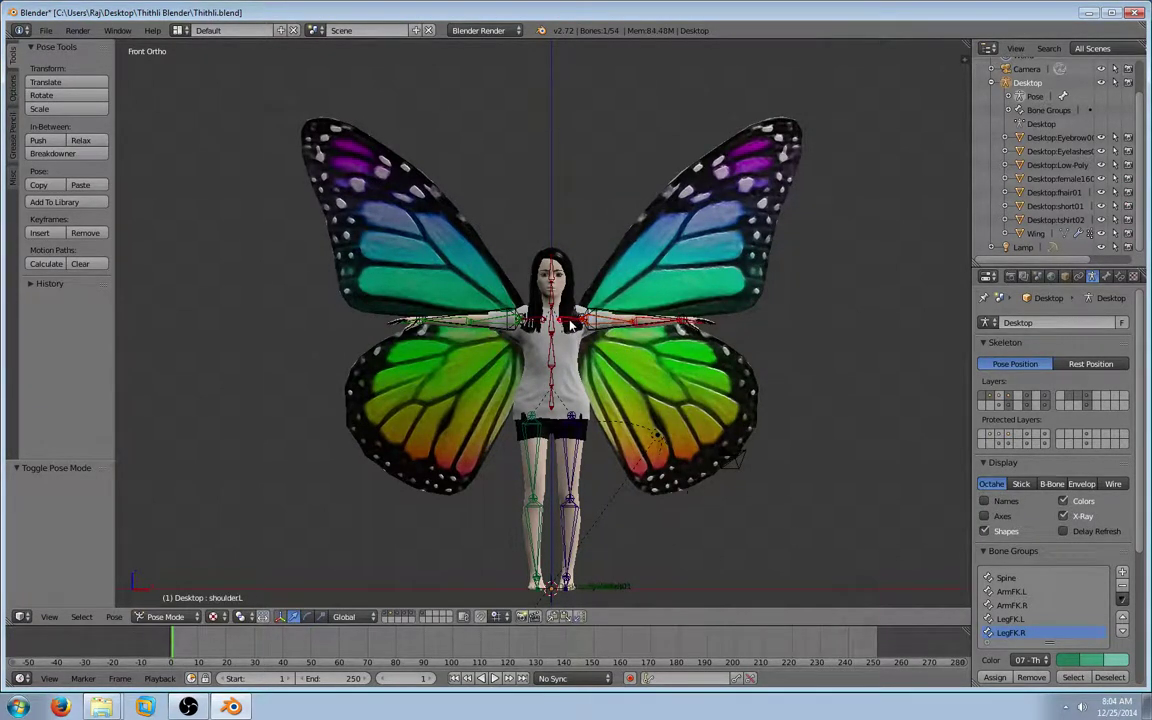
pyautogui.press('r')
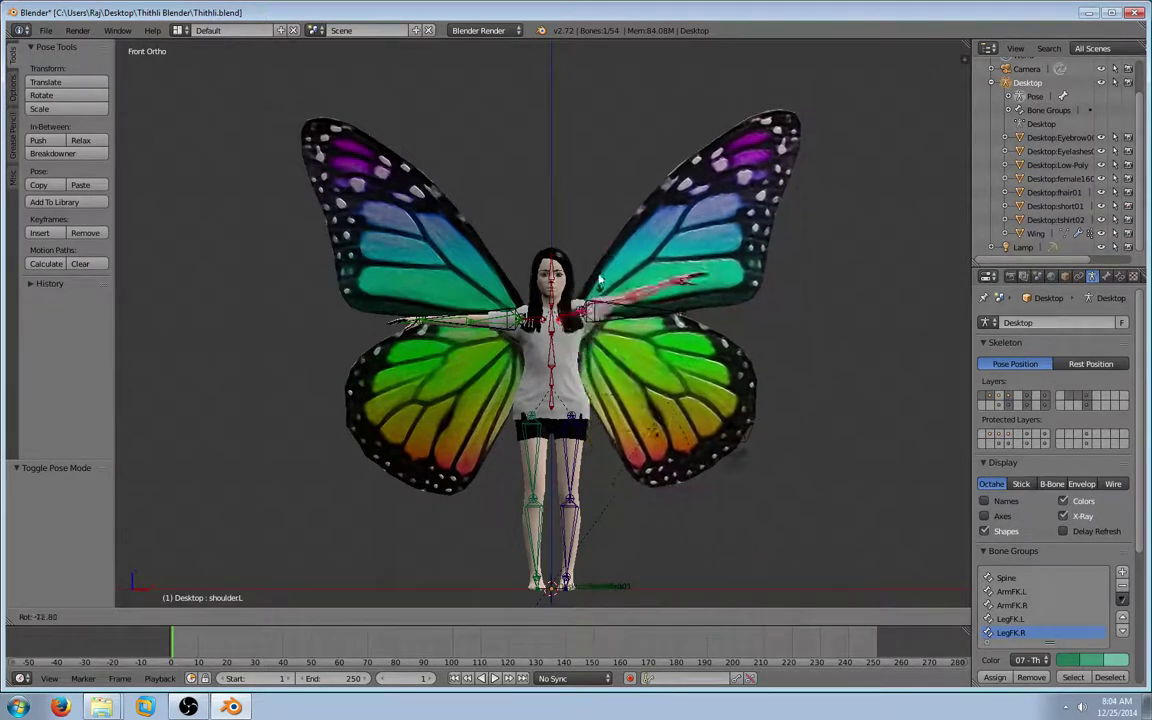
pyautogui.rightClick(611, 340)
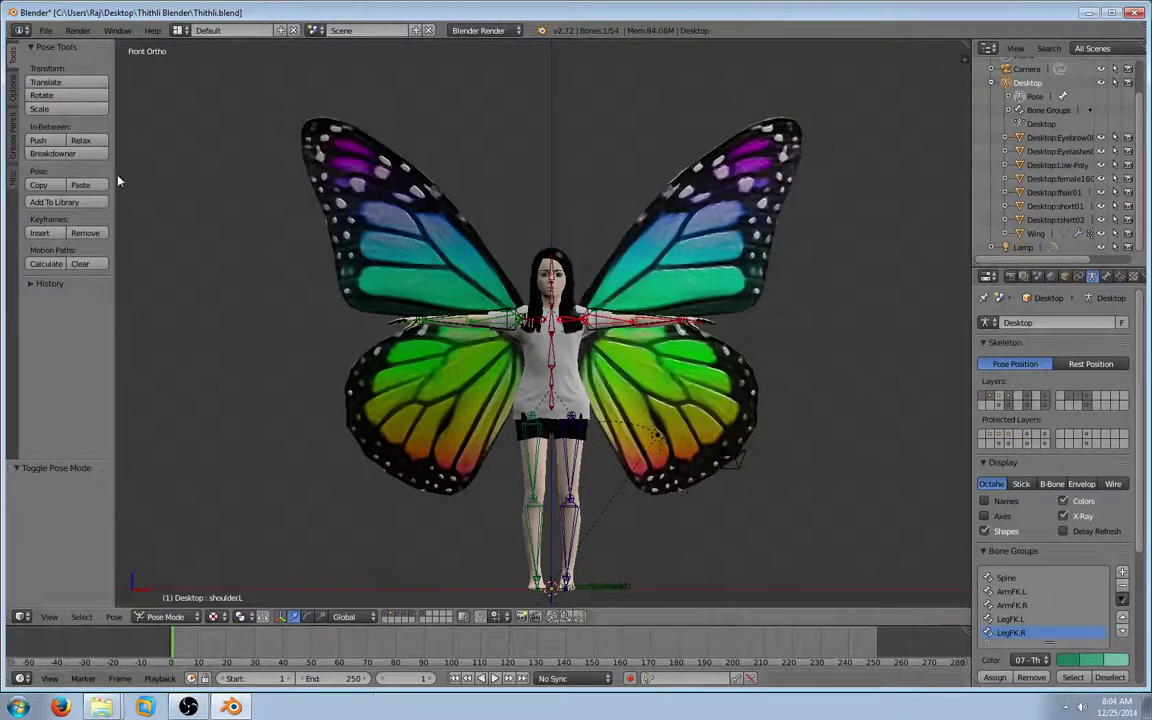
pyautogui.click(40, 30)
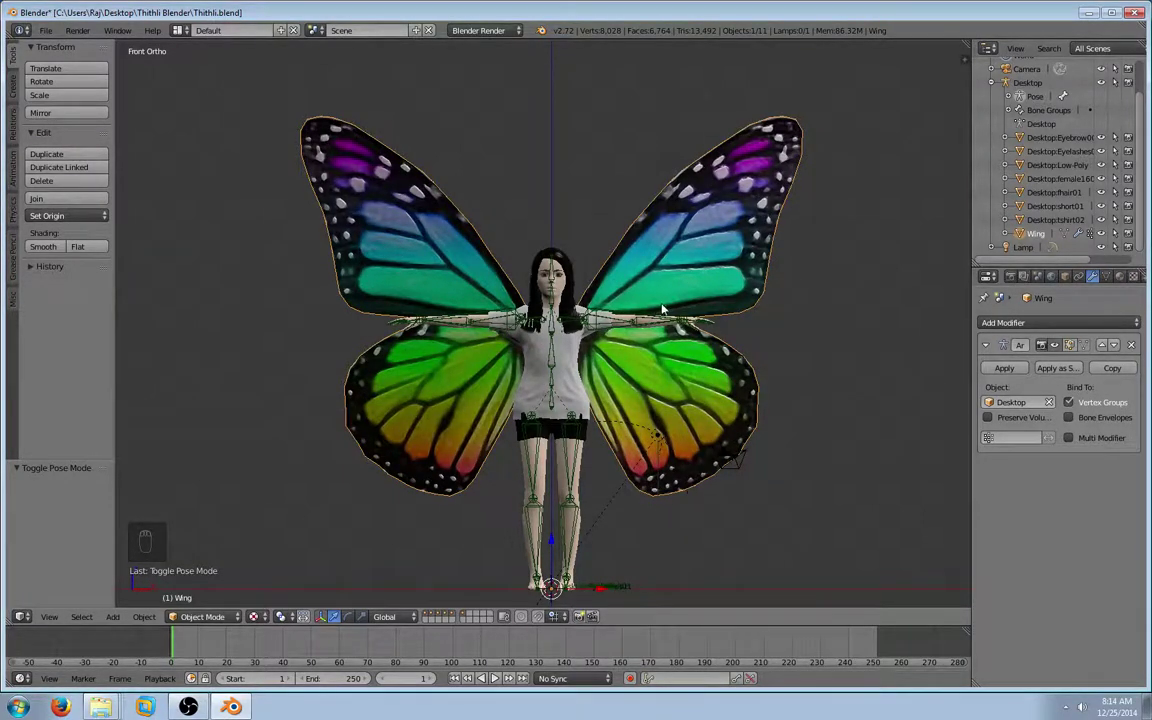
# - Open the Wing object's texture settings and examine the Kd image texture and its Wing_Texture.png source
pyautogui.click(1121, 277)
pyautogui.click(1133, 276)
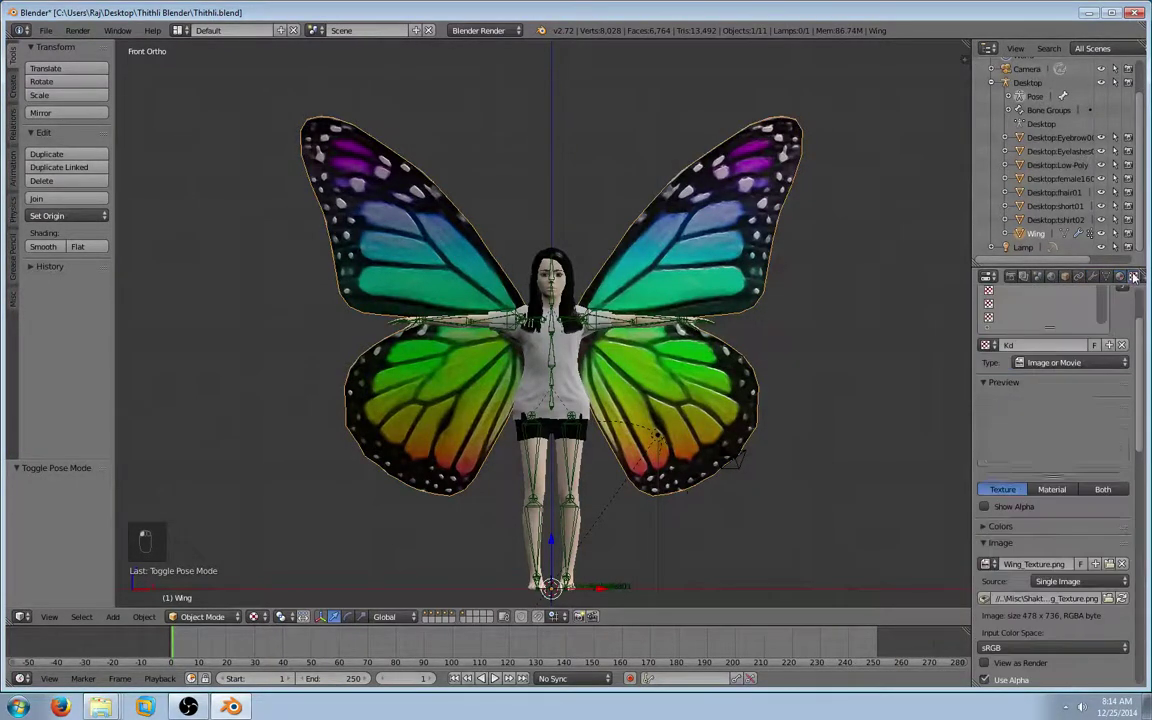
pyautogui.scroll(-1, 1016, 565)
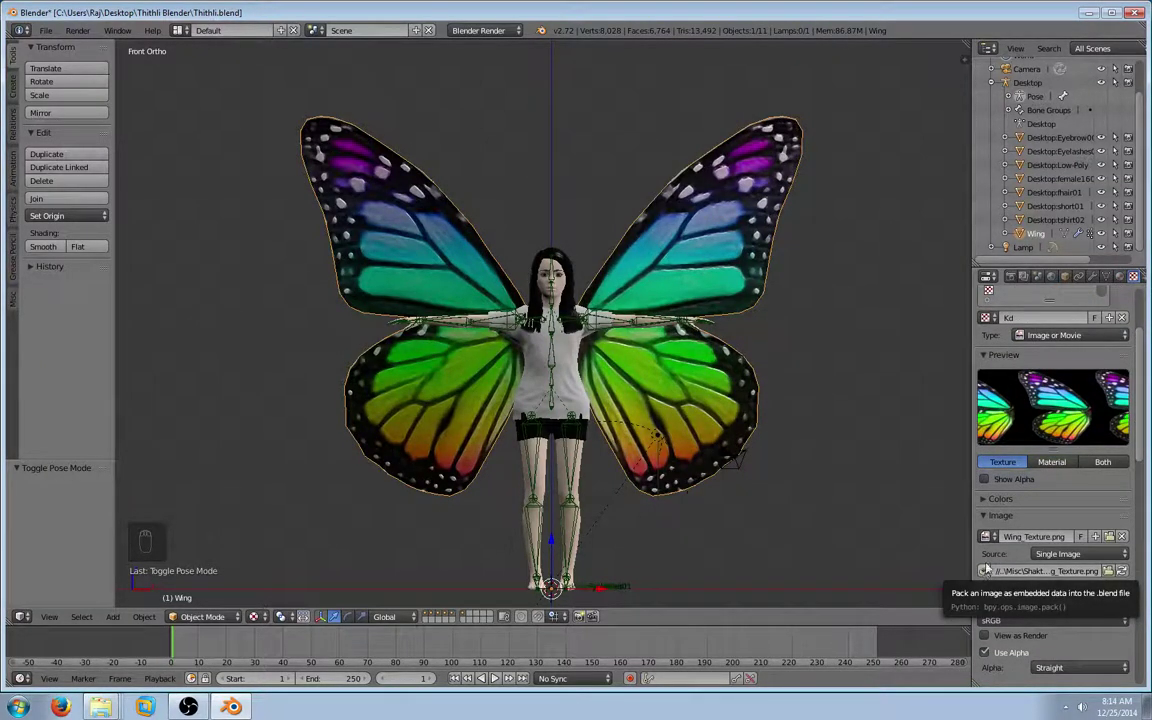
pyautogui.scroll(4, 1012, 372)
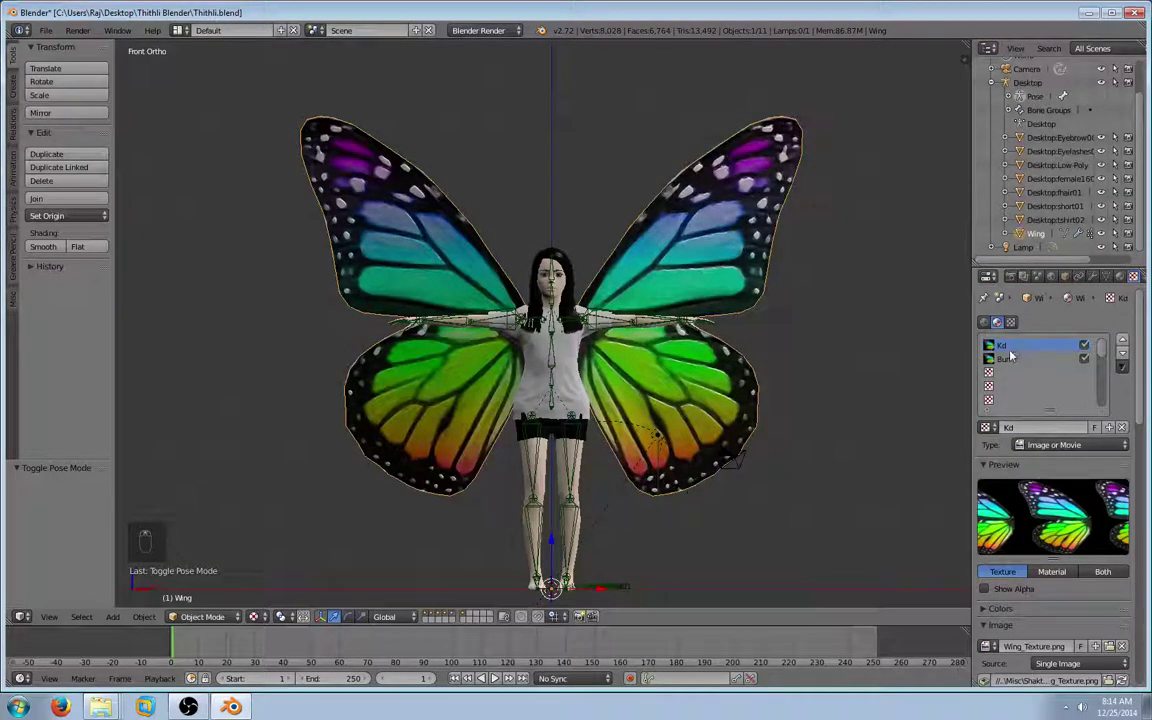
# - Pack the Wing_Texture.png image of the Wing object's Kd texture into the blend file
pyautogui.scroll(-4, 1010, 360)
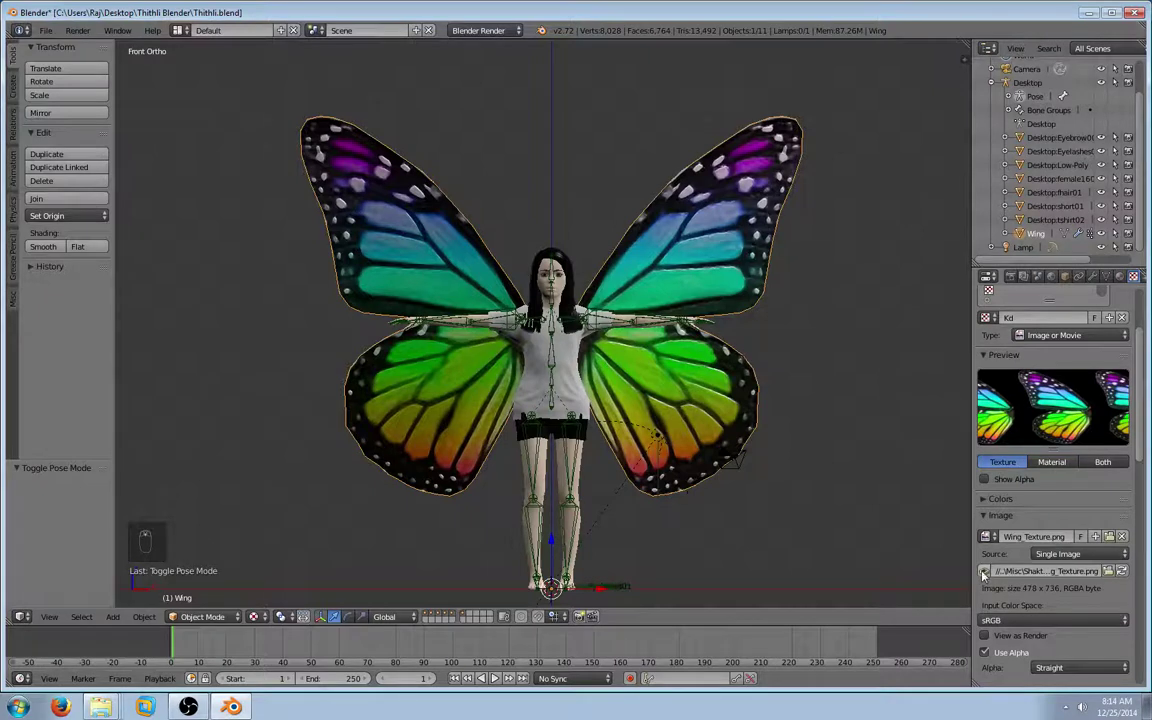
pyautogui.click(983, 572)
pyautogui.scroll(1, 991, 320)
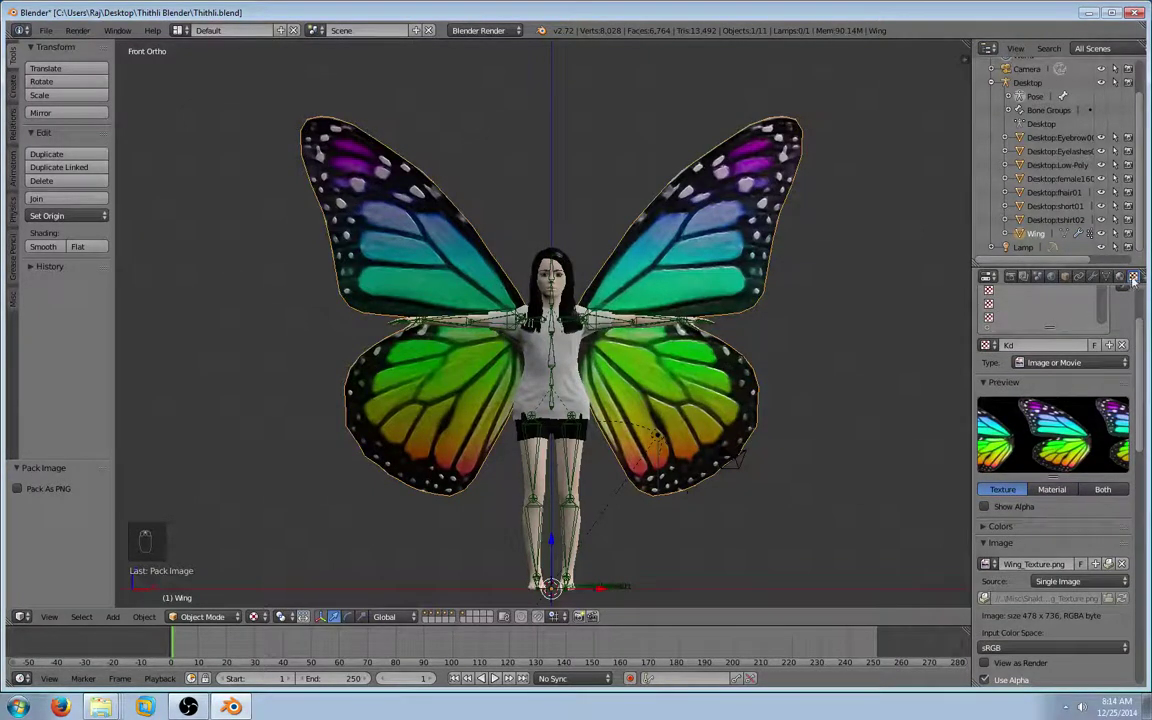
pyautogui.scroll(3, 1122, 308)
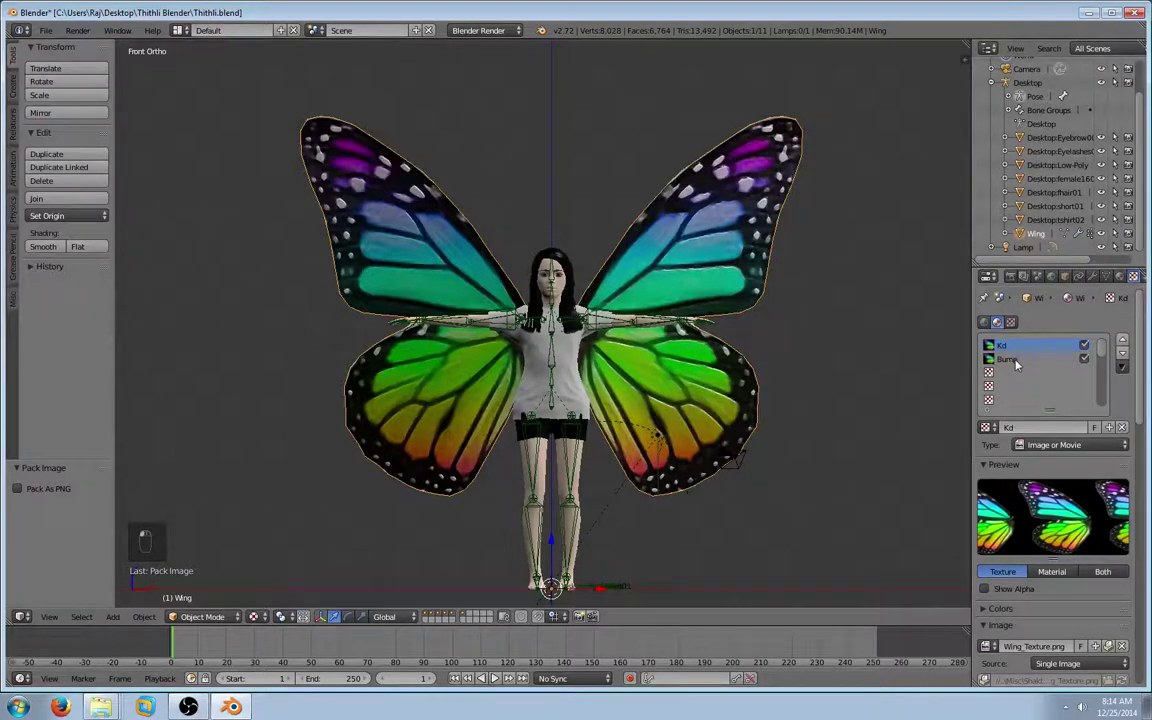
# - Select the Wing object's Bump texture and pack its image into the blend file
pyautogui.click(1006, 359)
pyautogui.scroll(-3, 1040, 462)
pyautogui.scroll(-3, 1040, 462)
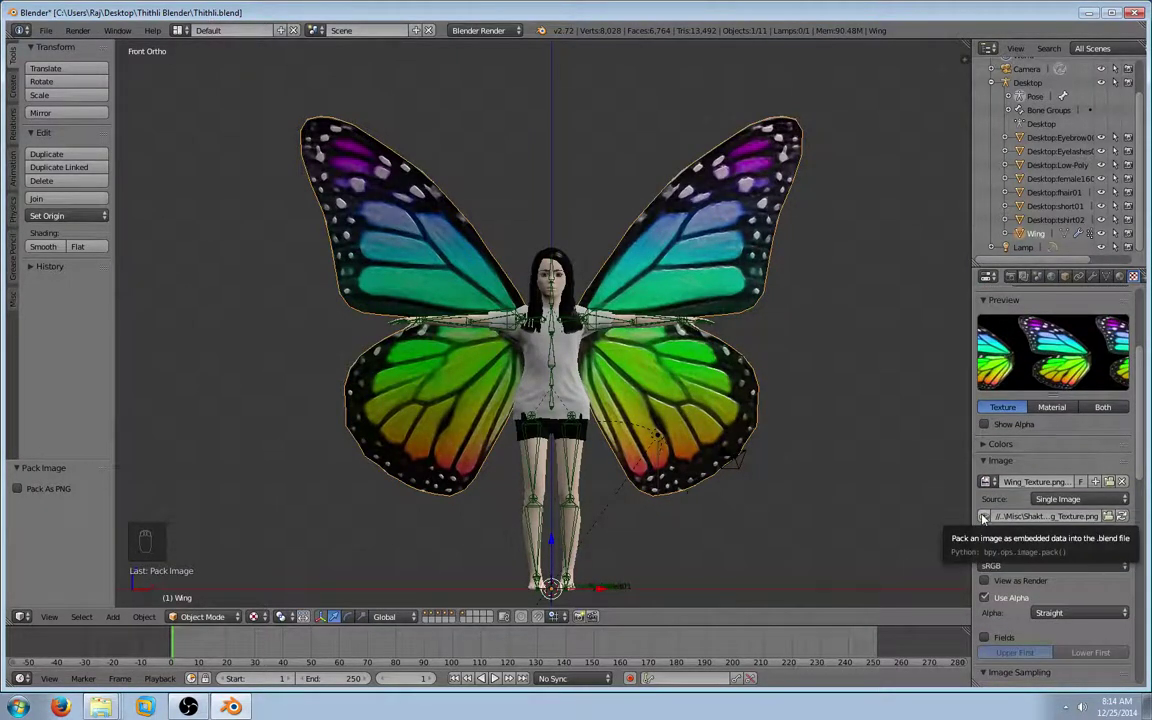
pyautogui.click(983, 517)
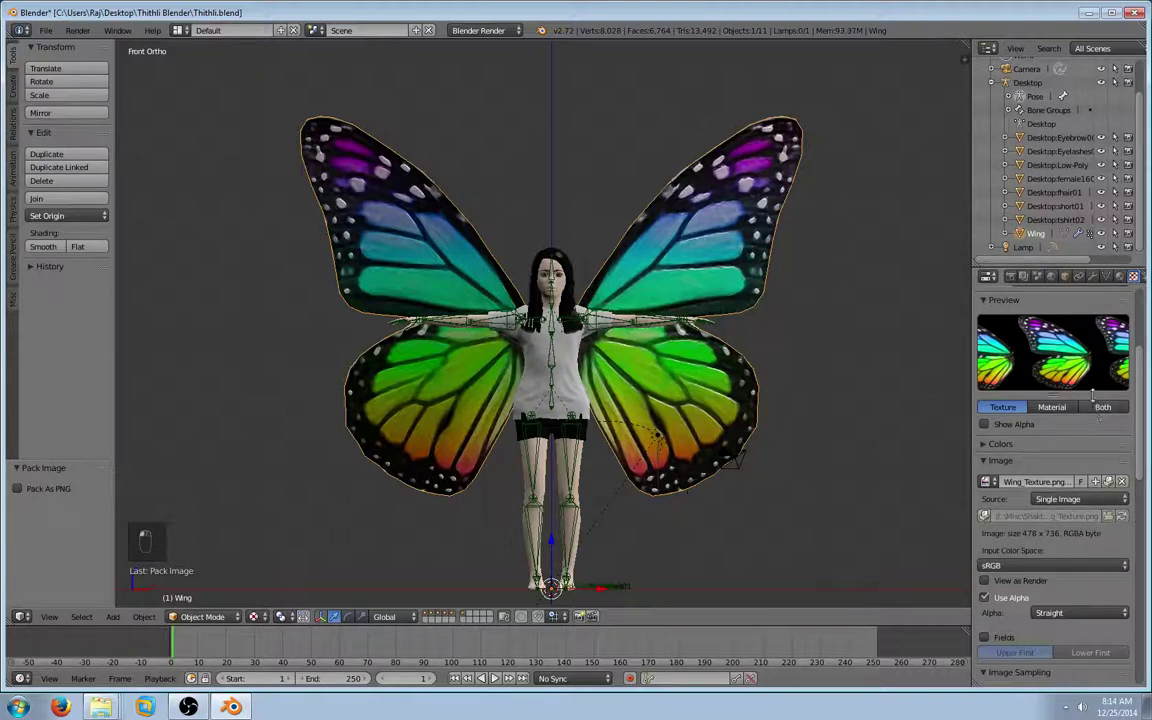
pyautogui.scroll(6, 1060, 380)
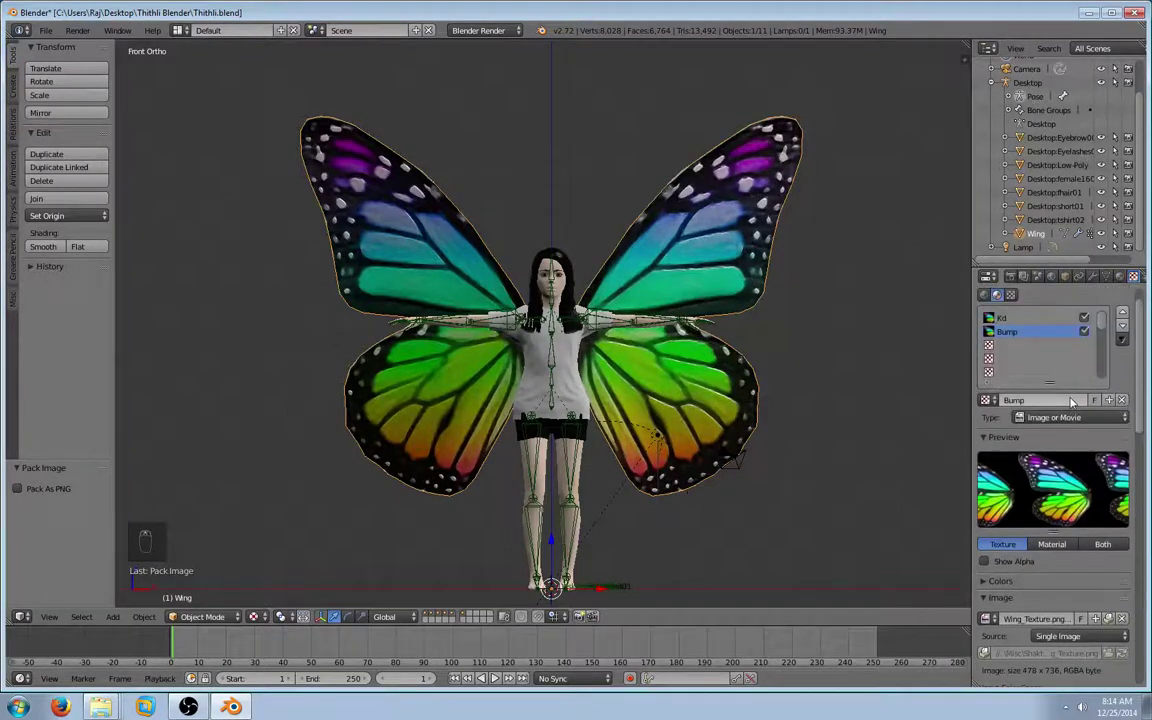
# - Select the Desktop:tshirt02 object and pack the image of its diffuse texture into the blend file
pyautogui.click(1052, 219)
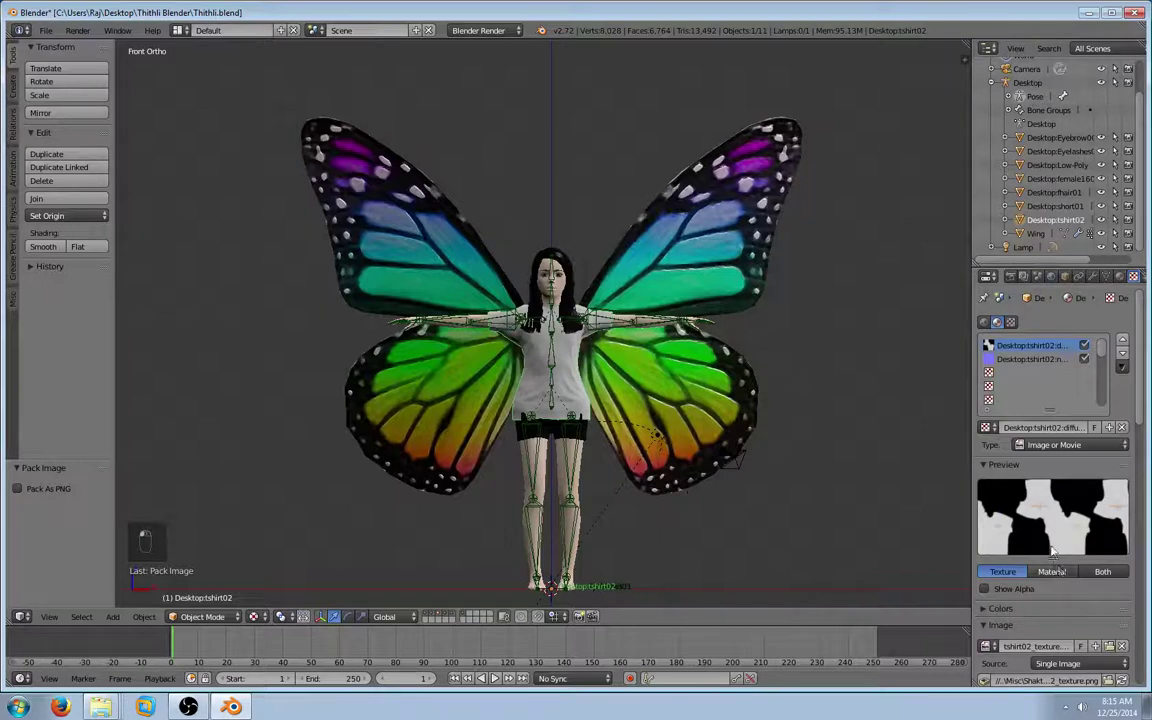
pyautogui.scroll(-2, 1045, 560)
pyautogui.scroll(-3, 1013, 566)
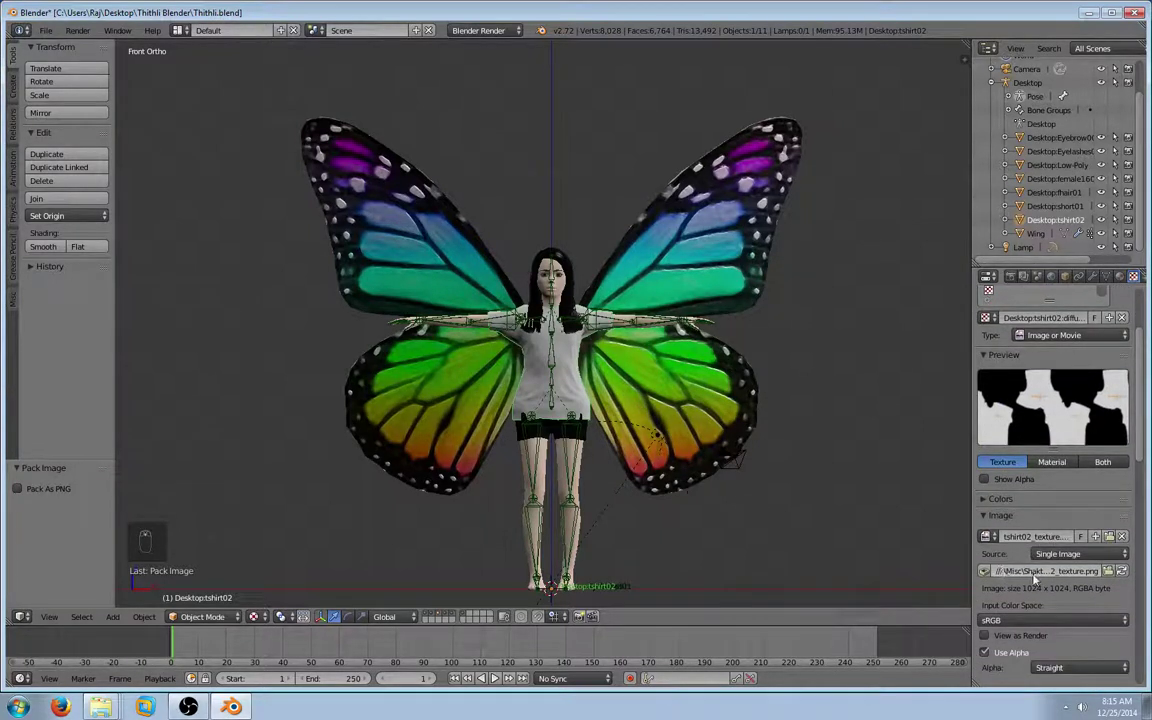
pyautogui.click(983, 573)
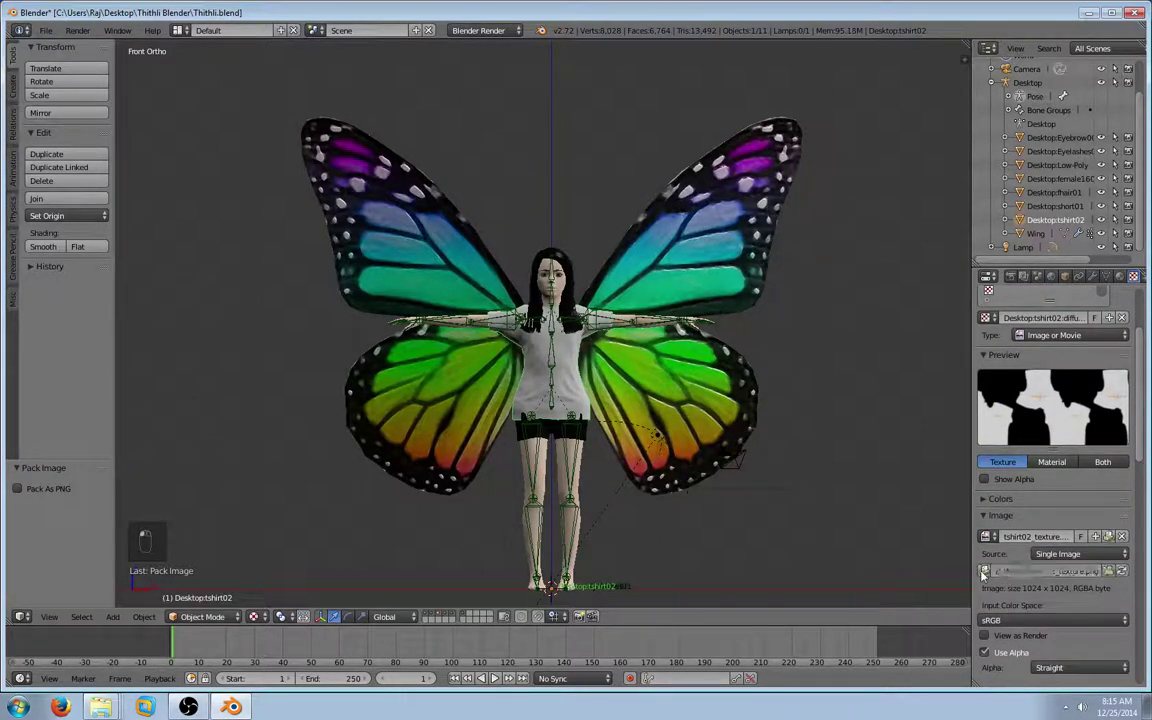